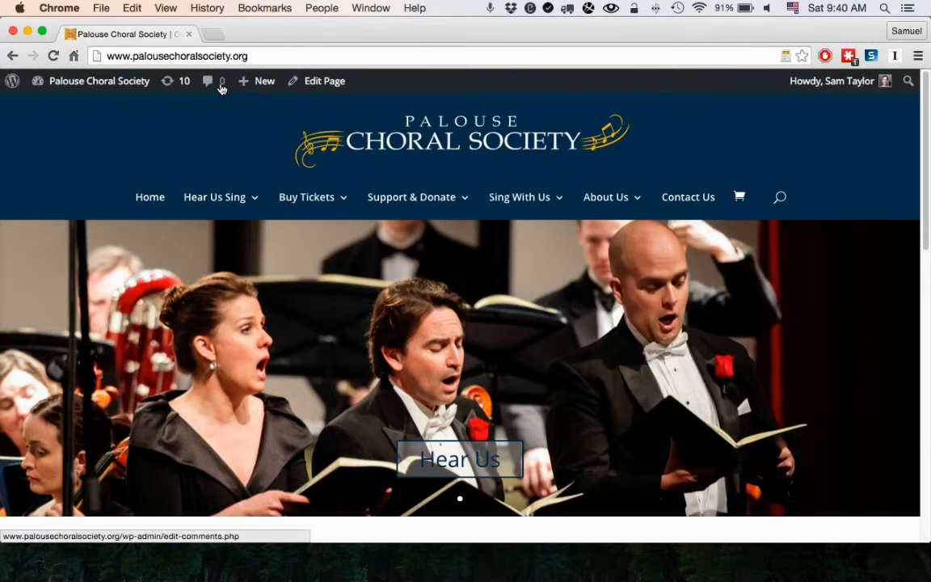
- Go to the site's admin dashboard and open the list of all forms
mouse_move(109, 76)
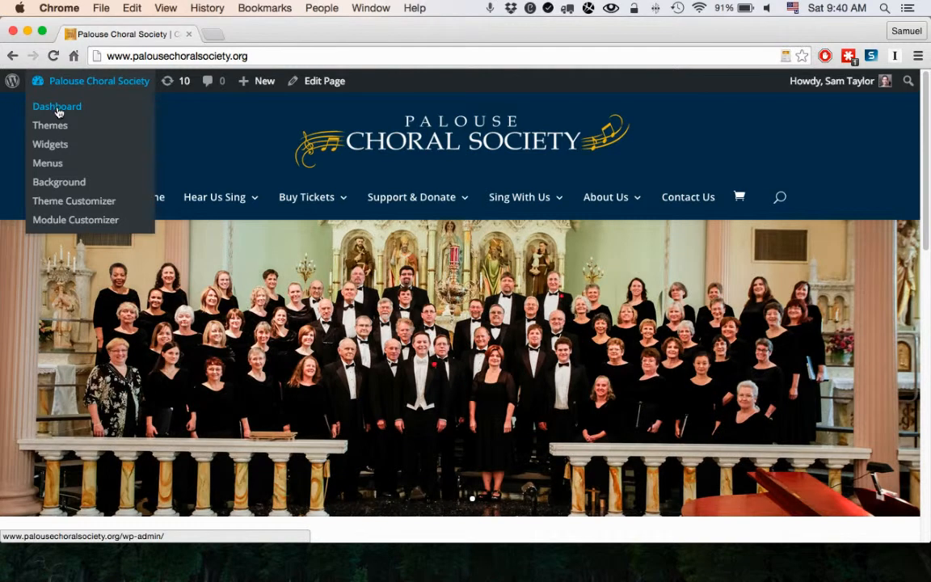
click(58, 110)
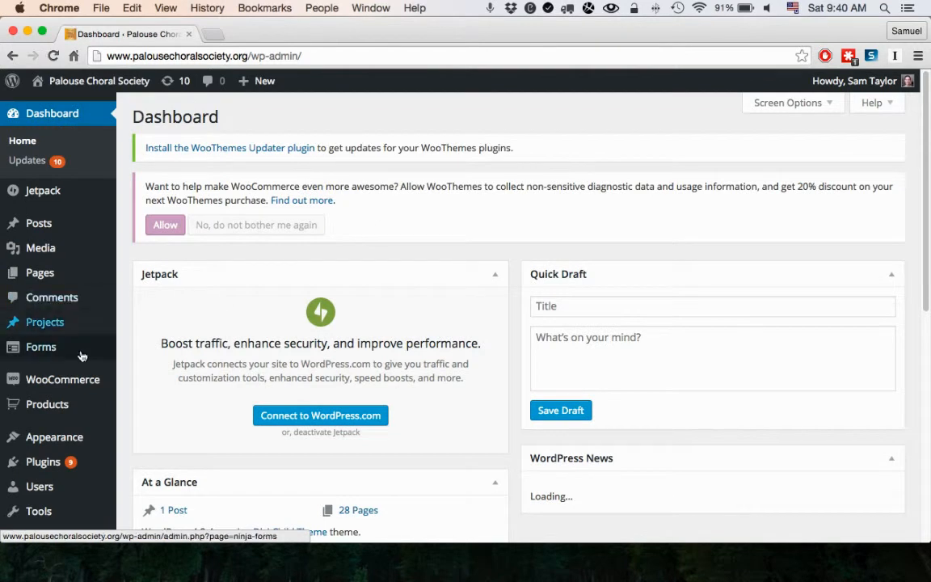
mouse_move(28, 353)
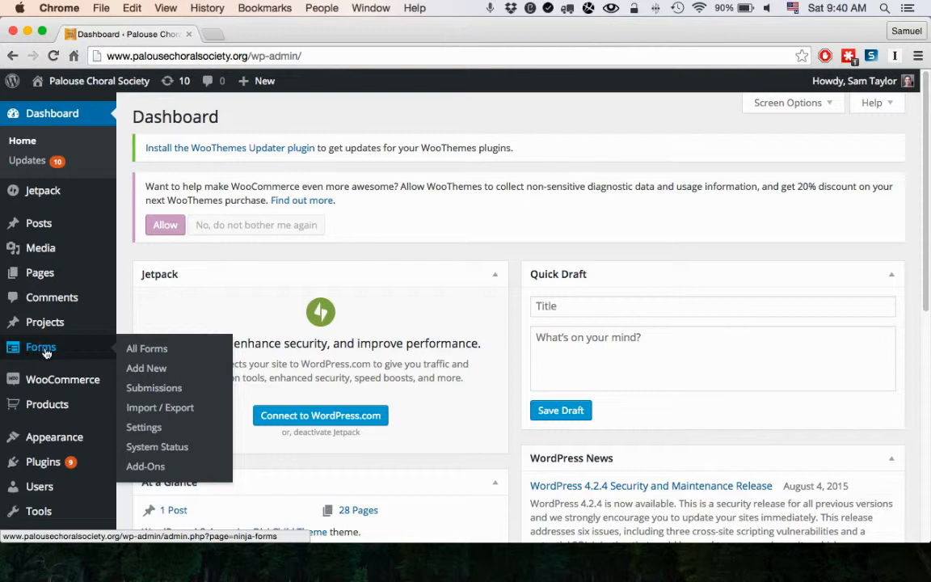
click(49, 349)
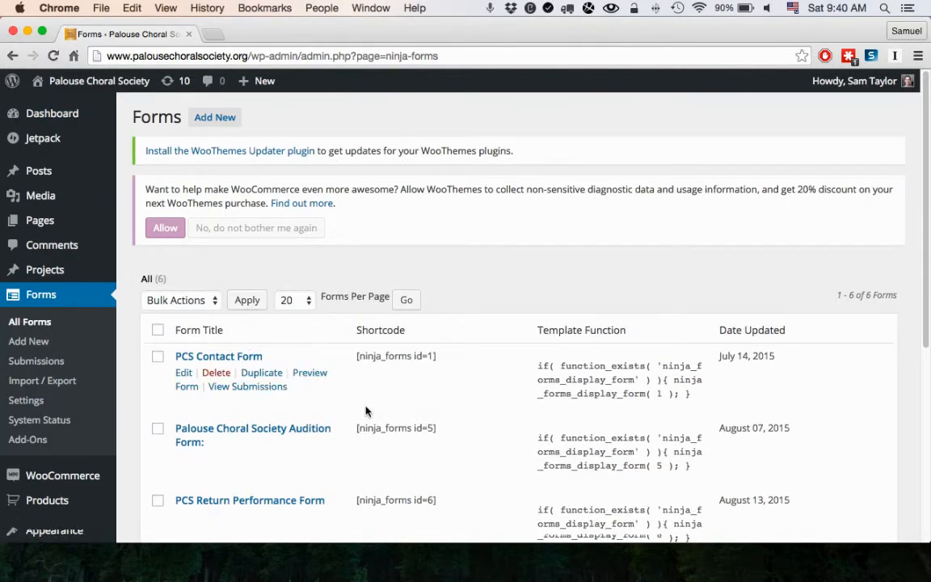
- Find the Palouse Choral Society Audition Form in the forms list and open it for editing
scroll(368, 410, down, 3)
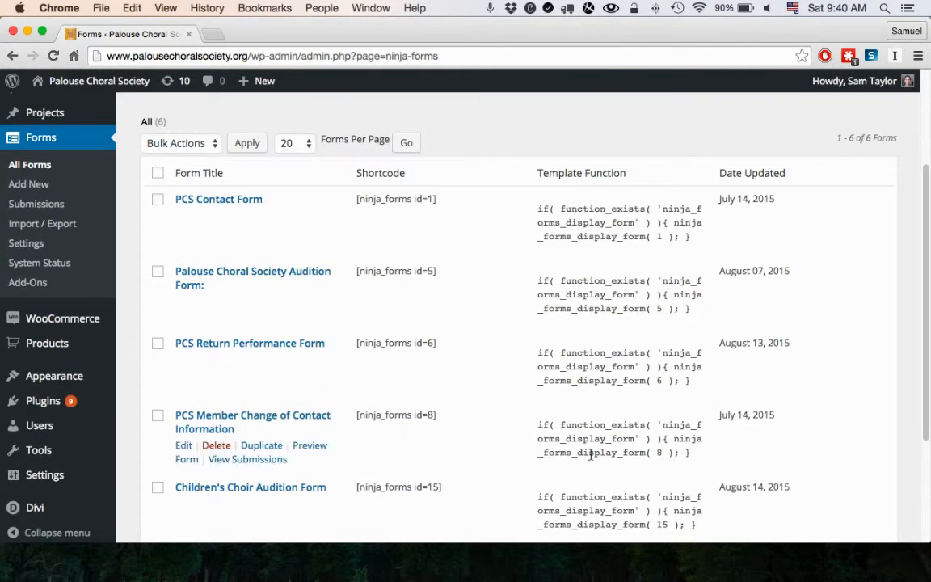
scroll(535, 418, down, 2)
scroll(590, 458, down, 2)
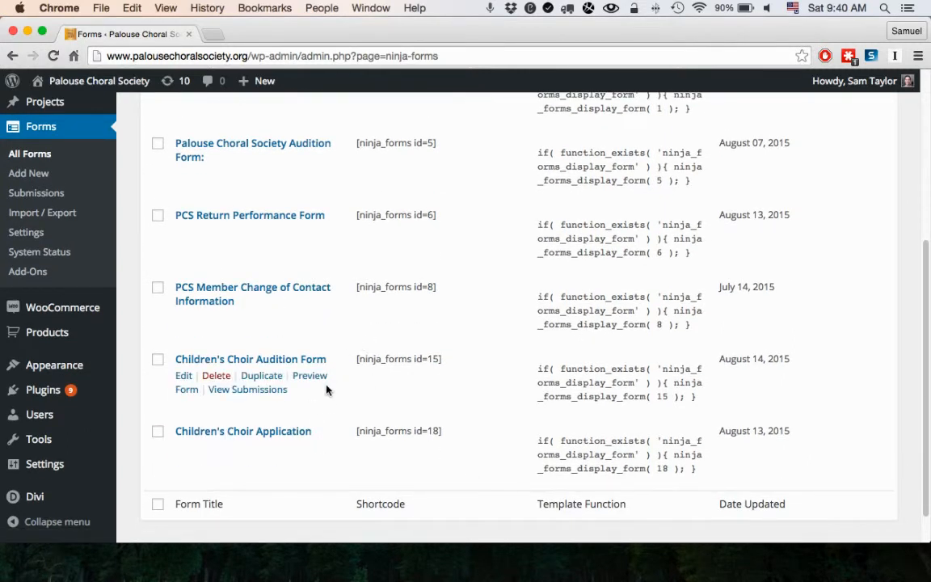
scroll(324, 393, up, 4)
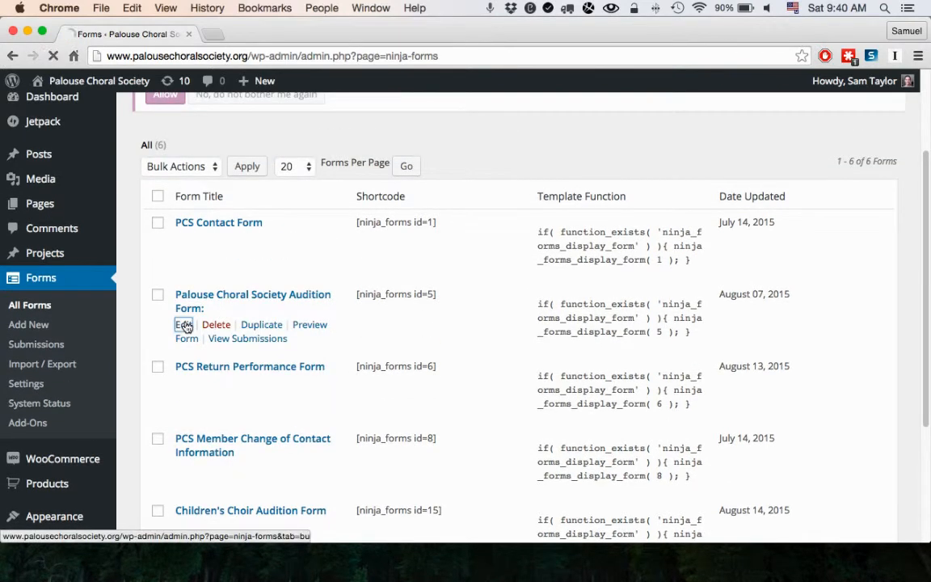
click(185, 326)
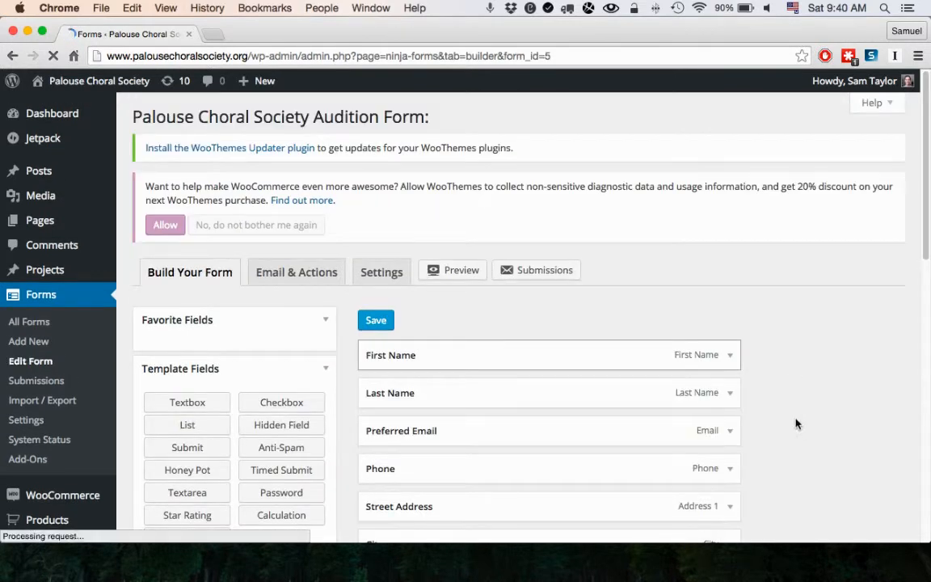
- Look over the available field types and the audition form's fields, then examine the Last Name field's settings and collapse them
scroll(796, 423, down, 1)
scroll(294, 402, down, 3)
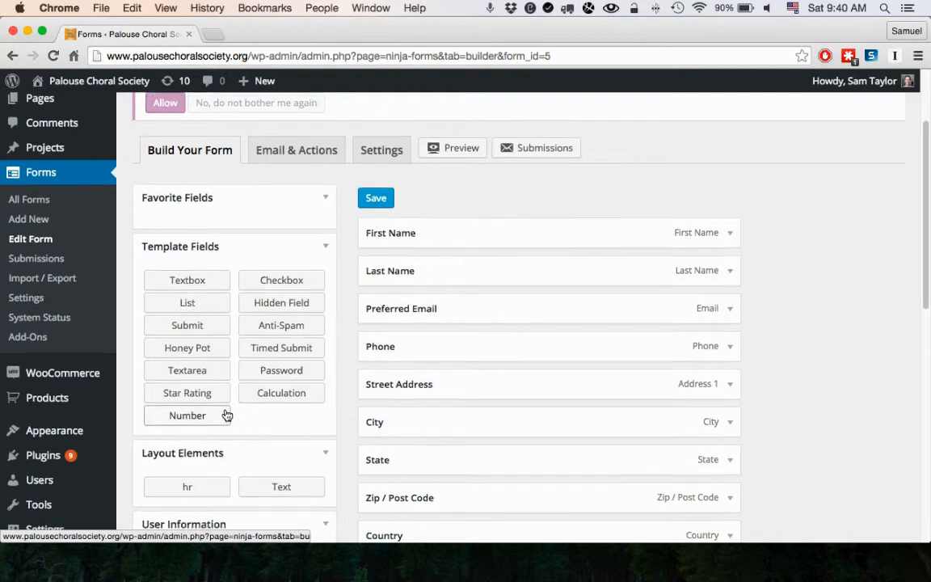
scroll(231, 412, down, 3)
scroll(259, 423, down, 3)
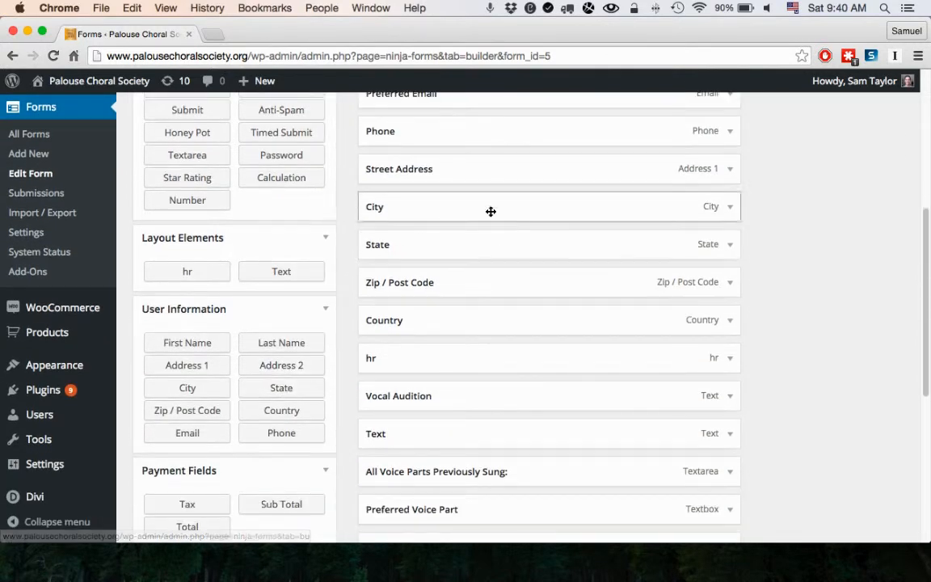
scroll(685, 265, up, 5)
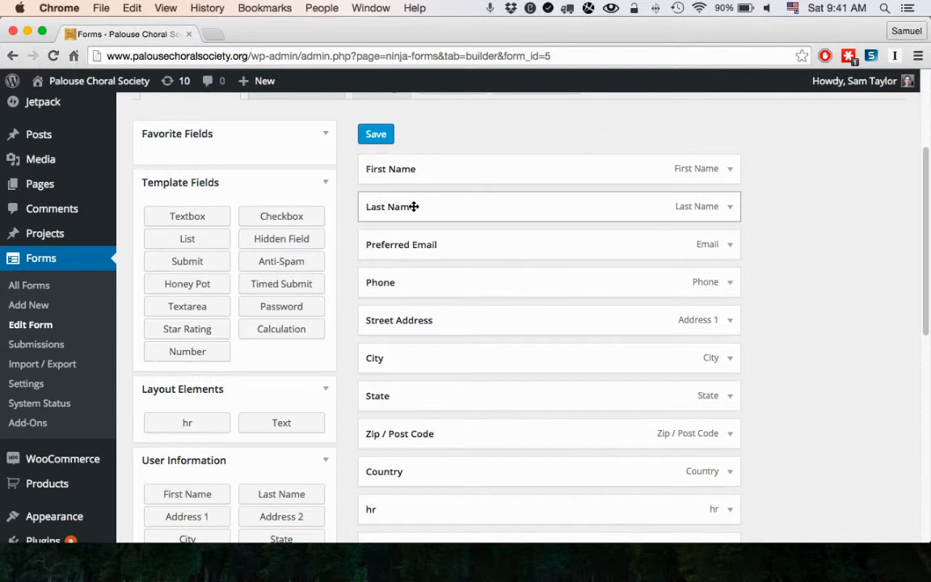
click(730, 208)
scroll(418, 208, down, 1)
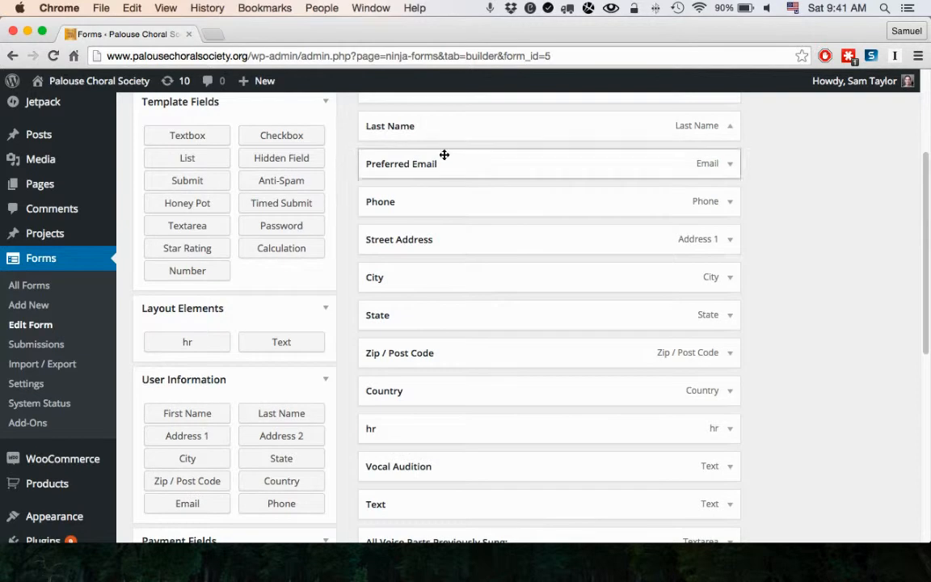
scroll(565, 226, up, 1)
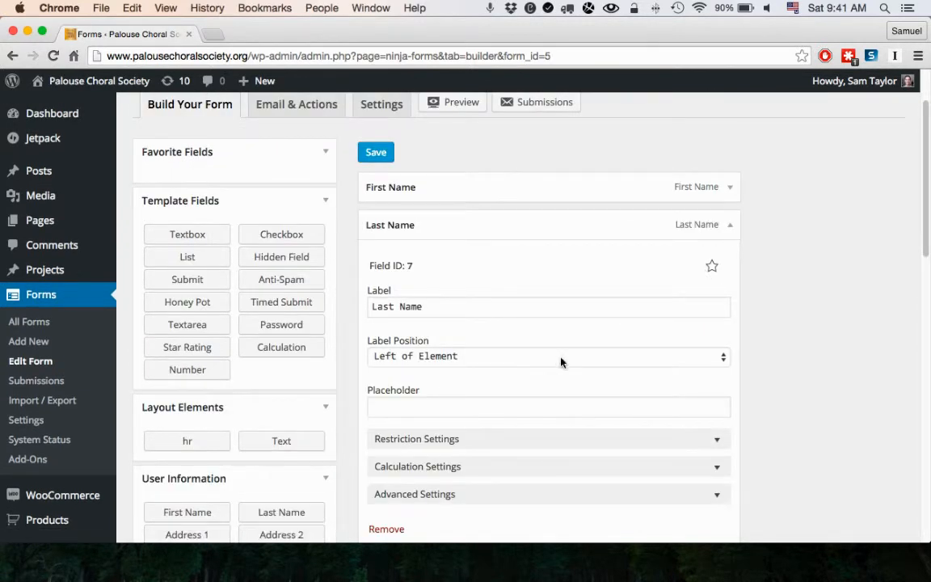
click(730, 224)
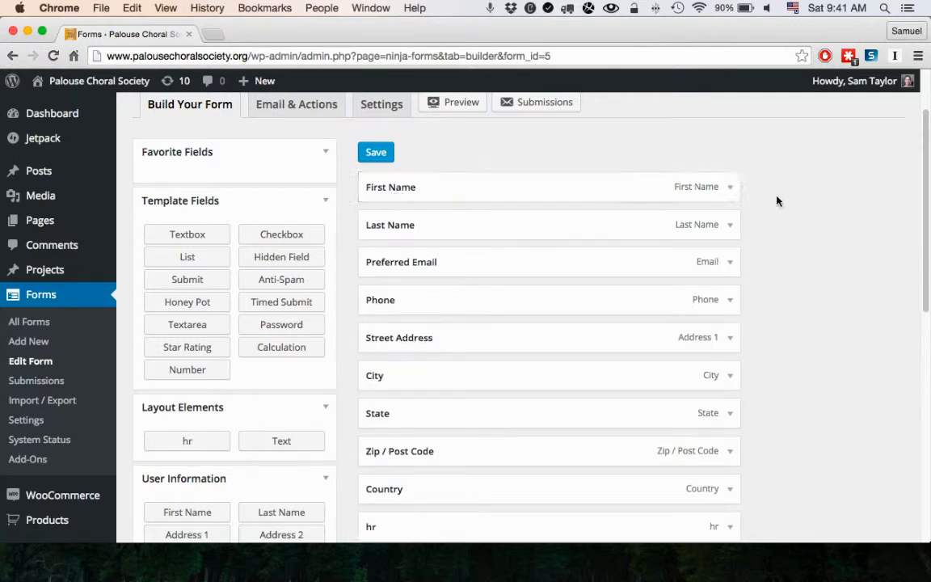
- Expand the First Name field's settings and examine its label
click(730, 189)
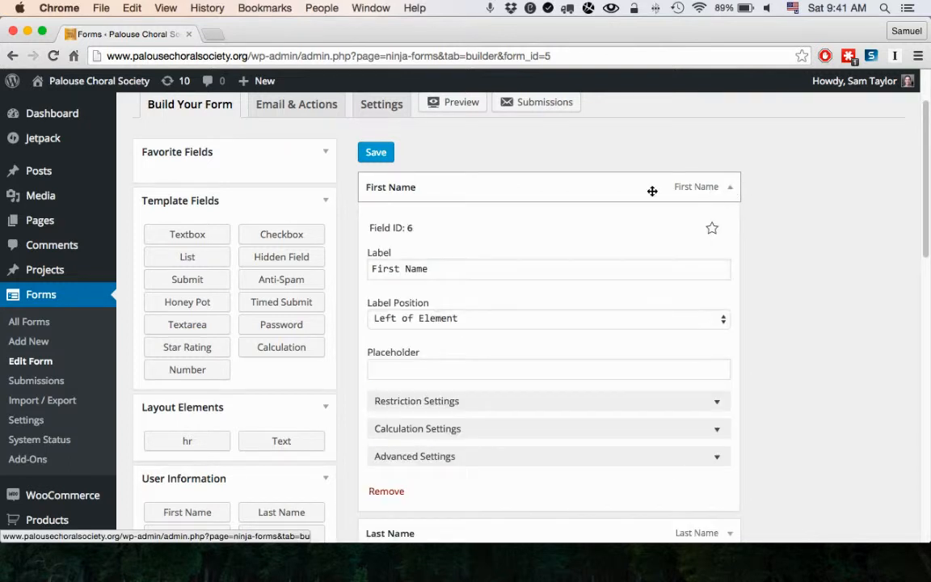
drag(435, 266, 355, 251)
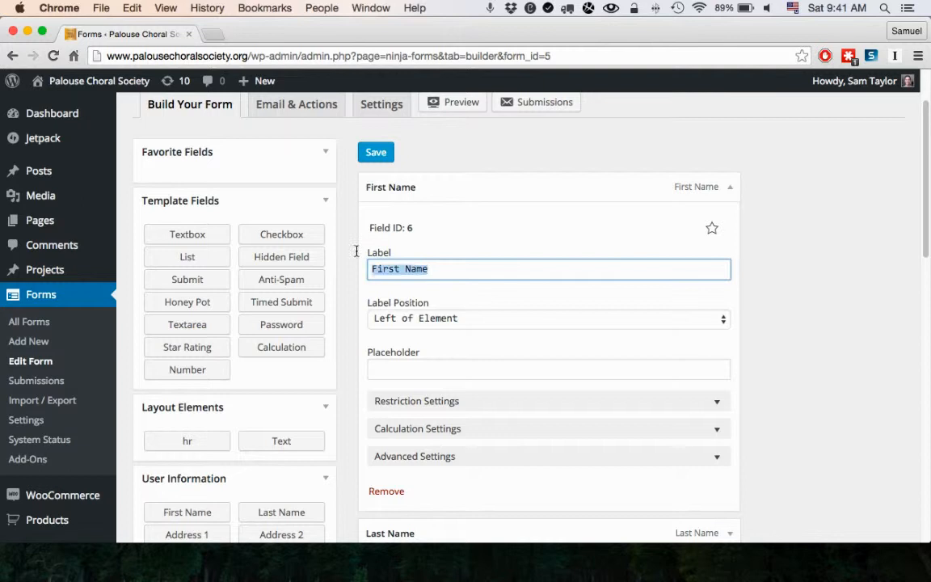
click(436, 268)
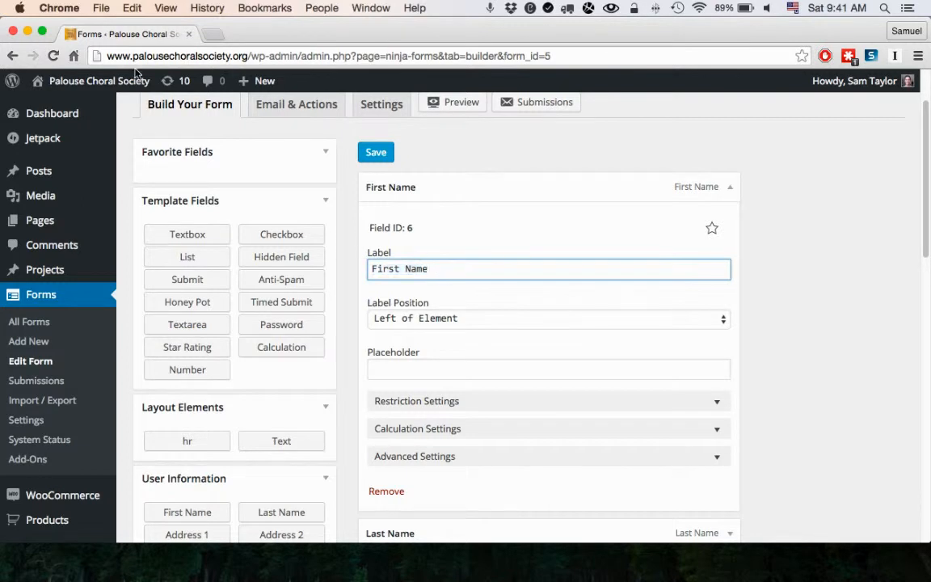
- Open the public site in a separate browser tab and go to the Adult Auditions page
super+click(89, 81)
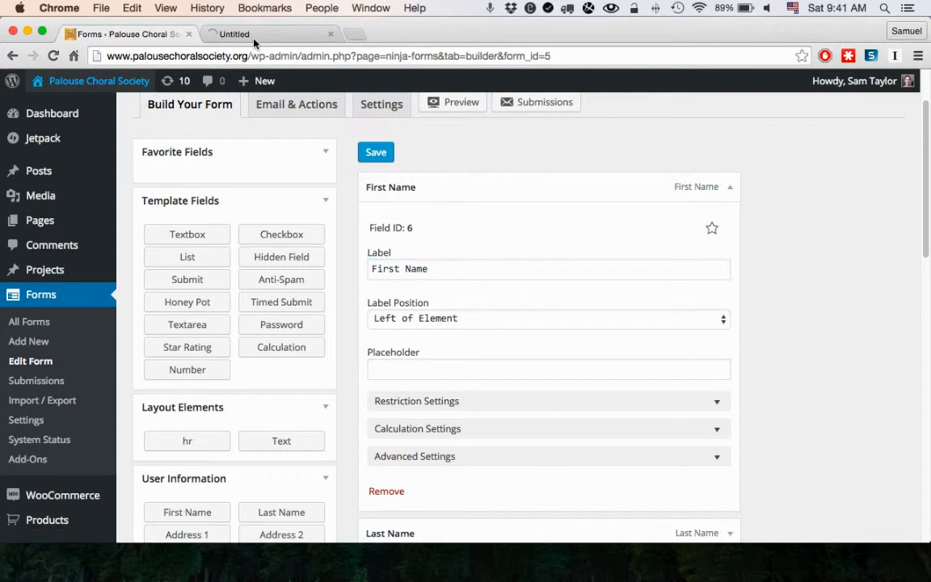
click(247, 34)
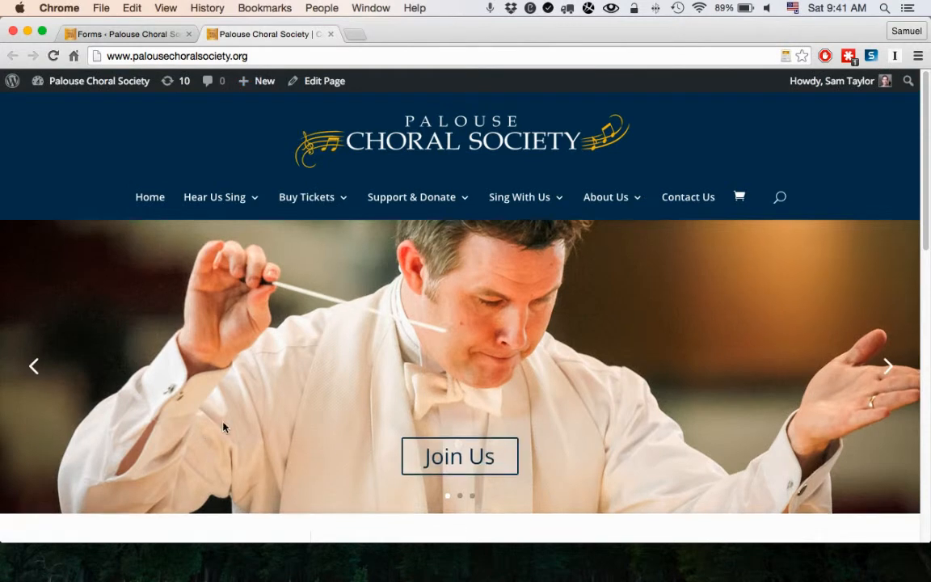
scroll(201, 388, down, 10)
scroll(209, 420, up, 10)
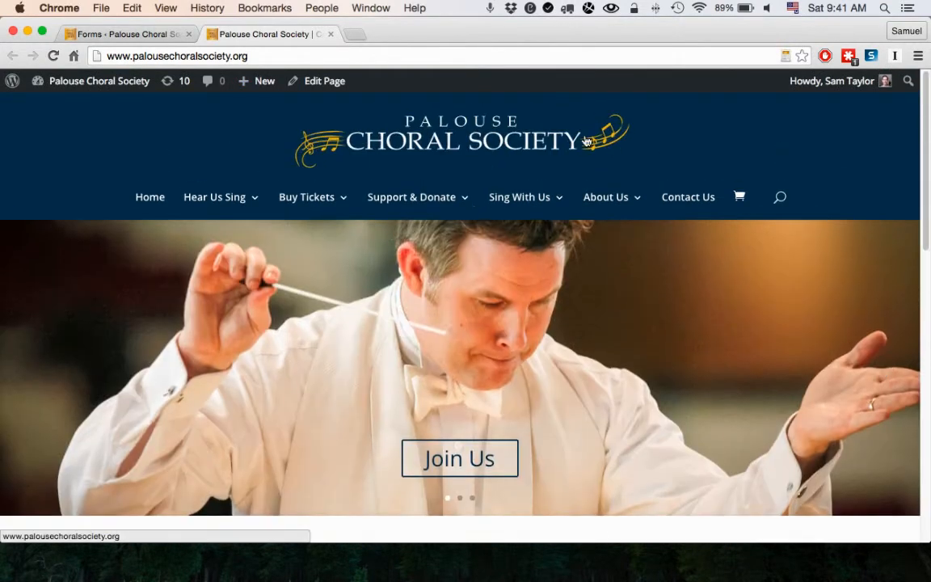
mouse_move(504, 200)
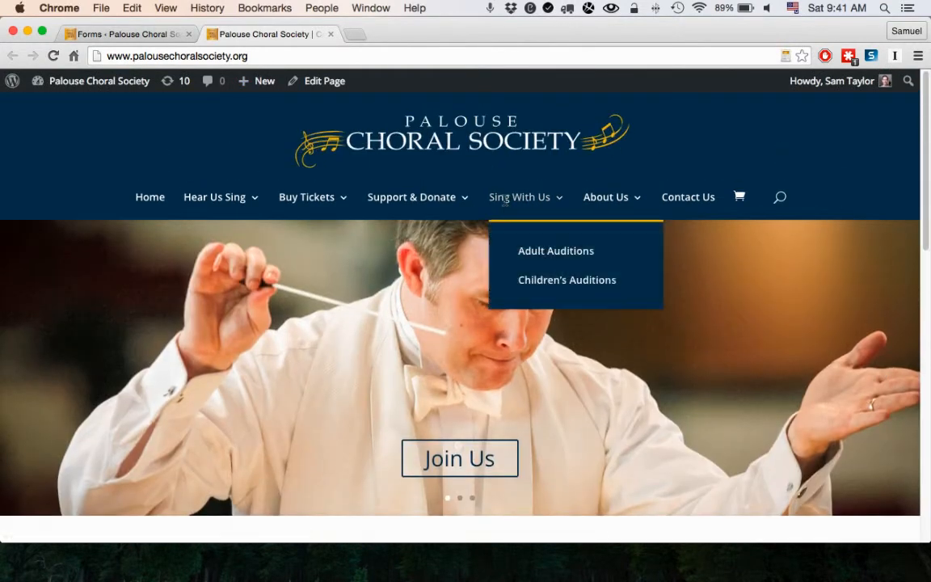
click(565, 257)
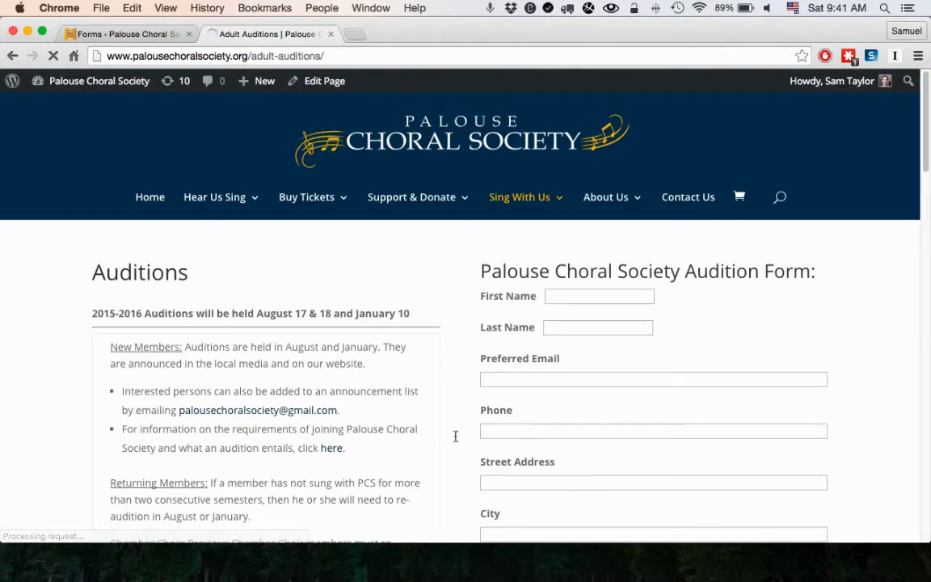
- Examine the First Name, Last Name, Preferred Email and Phone fields on the published audition form
scroll(614, 300, down, 1)
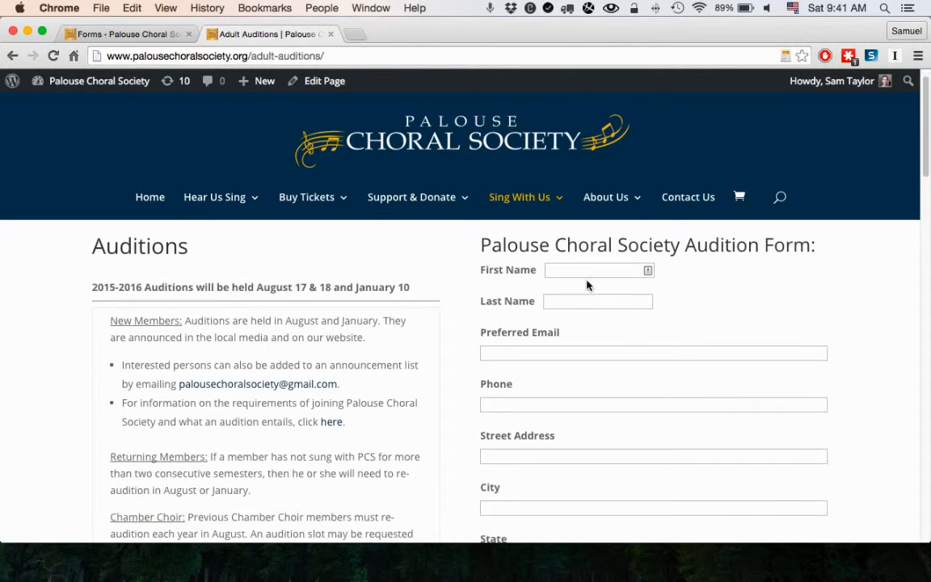
drag(482, 272, 535, 274)
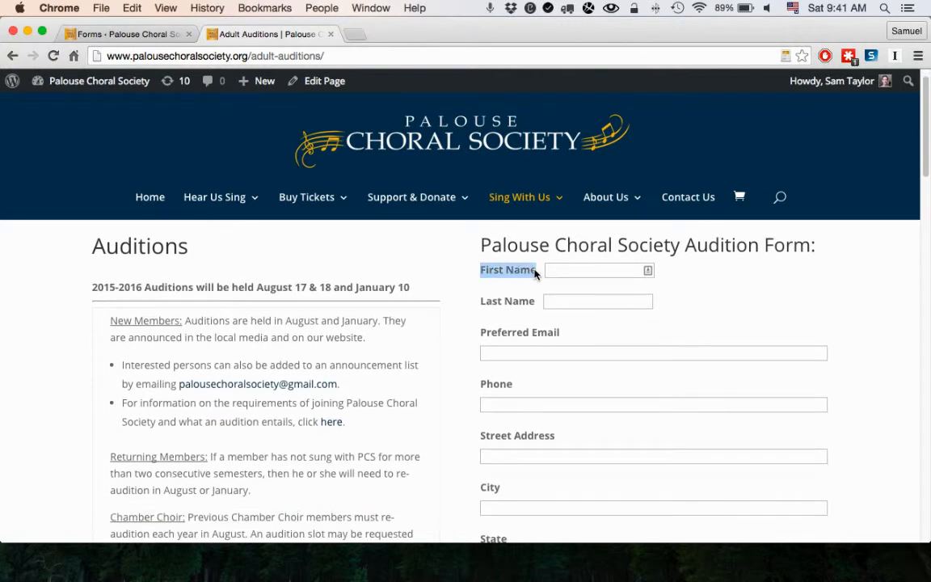
click(566, 272)
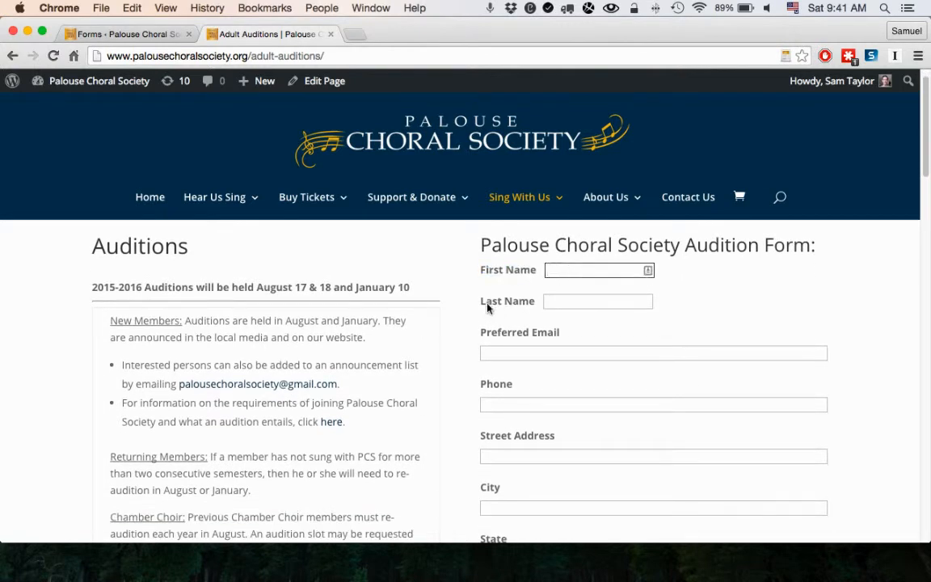
drag(481, 302, 559, 301)
click(559, 302)
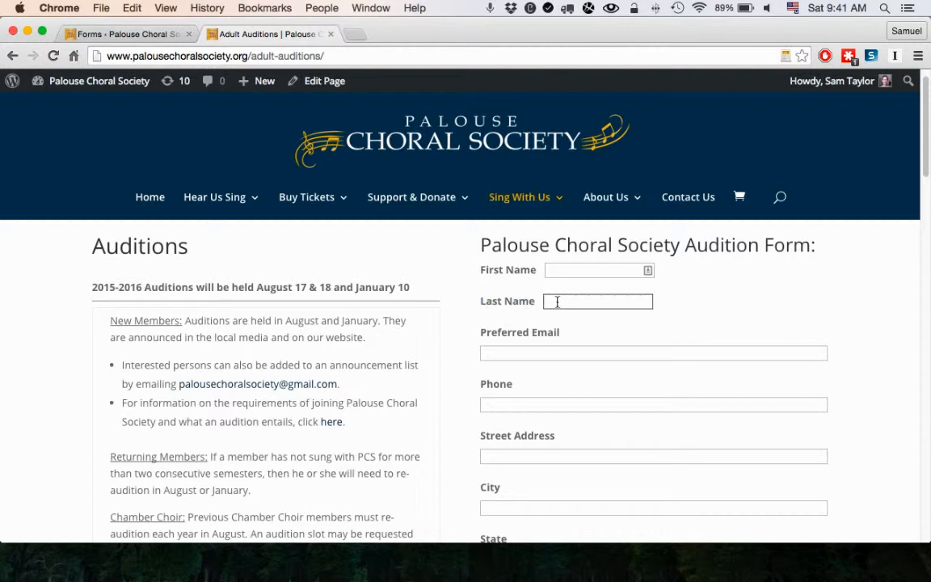
click(536, 351)
click(538, 401)
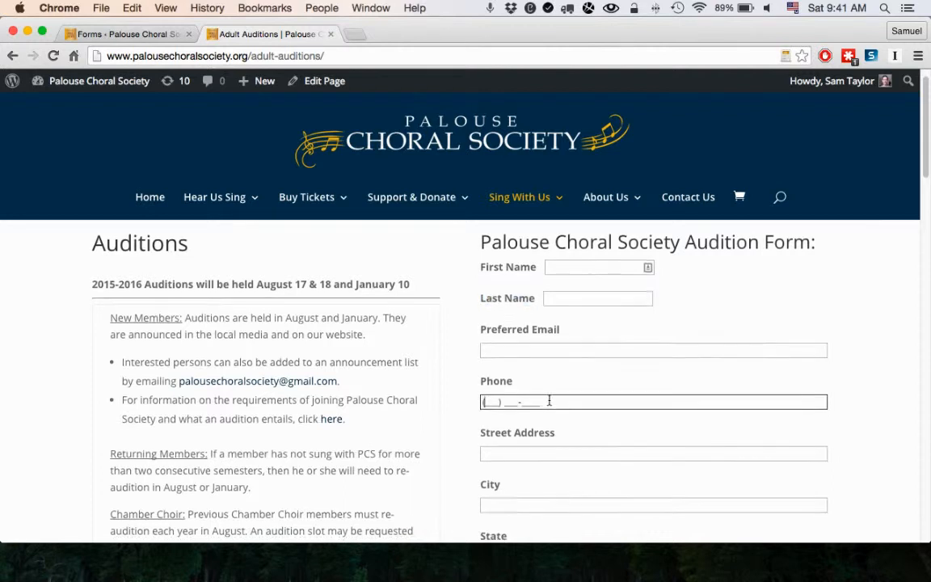
scroll(469, 243, down, 2)
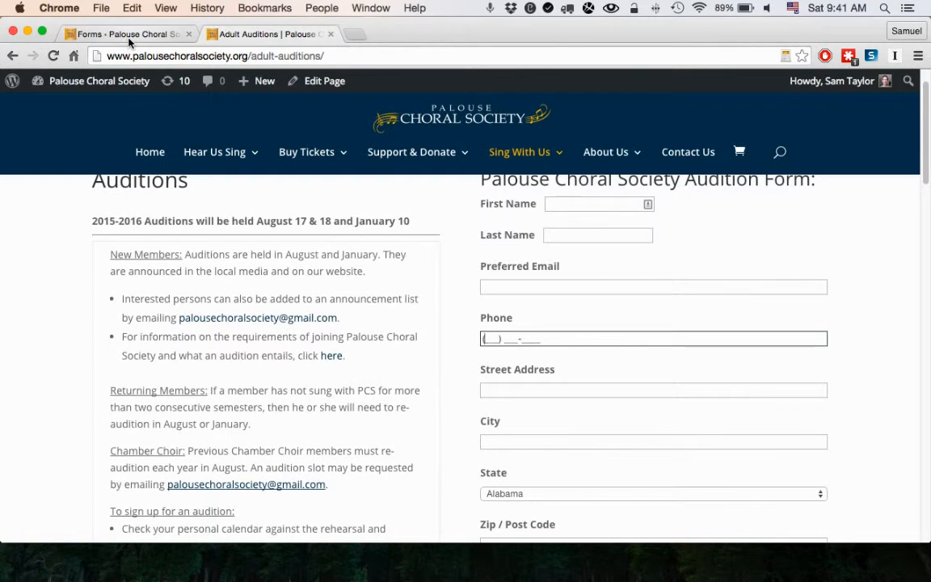
- Compare the First Name field's label settings in the form editor with the name fields on the published Adult Auditions page
click(126, 34)
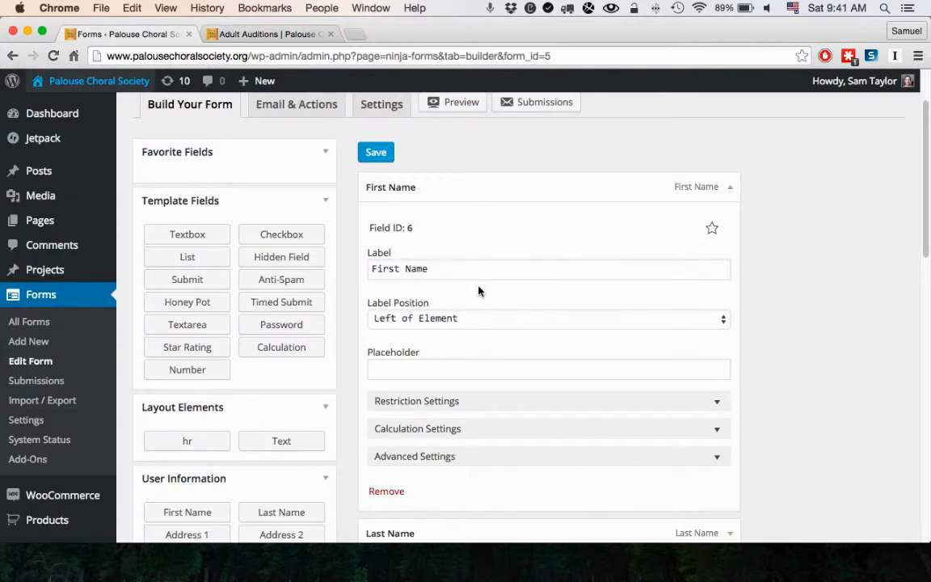
drag(440, 269, 347, 257)
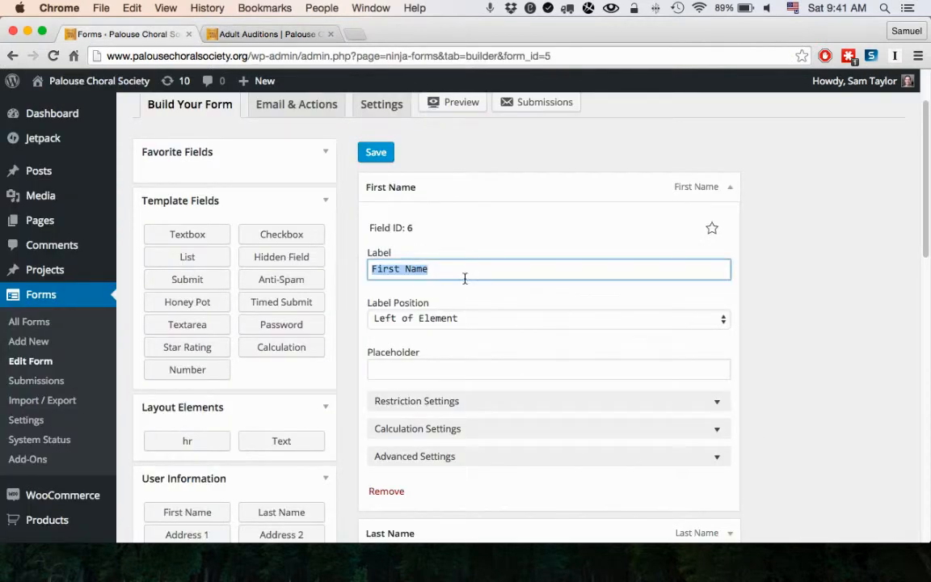
click(427, 269)
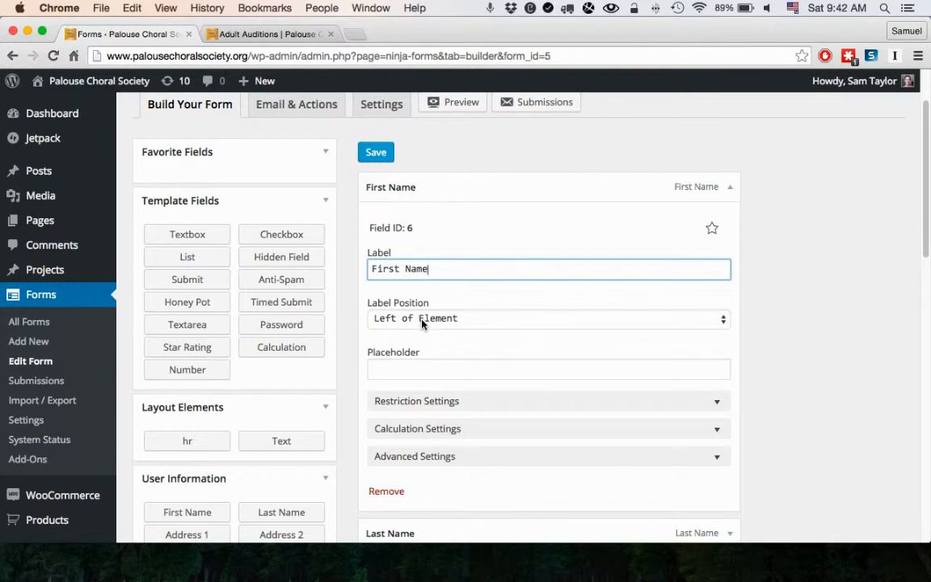
click(262, 34)
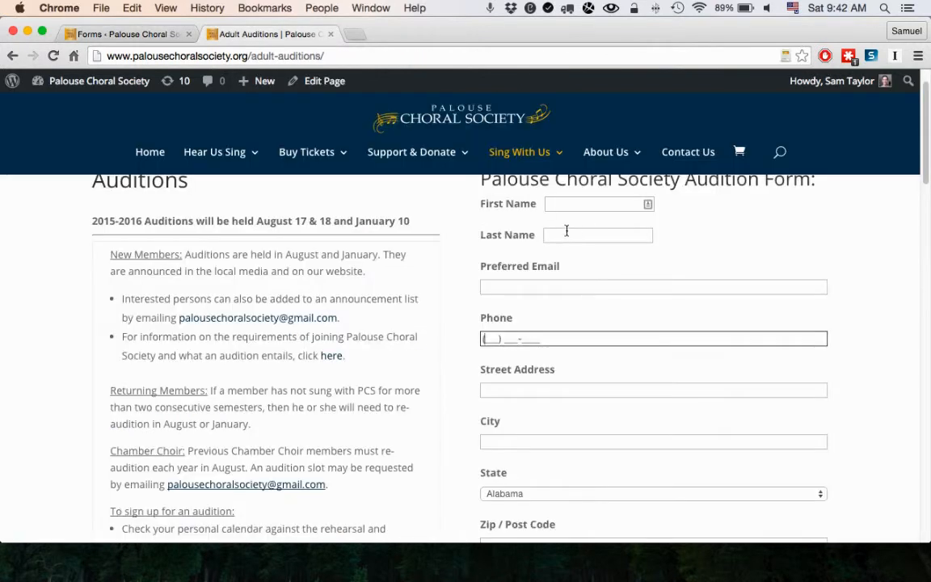
scroll(554, 233, up, 3)
click(561, 266)
click(558, 300)
click(588, 272)
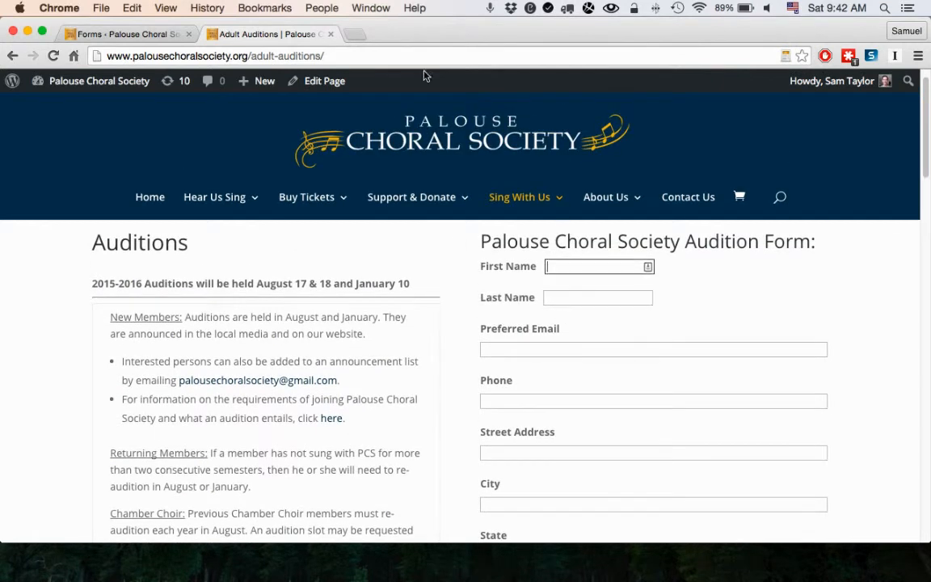
- Check the form editor again, then examine the published form's email, phone and address fields
click(144, 34)
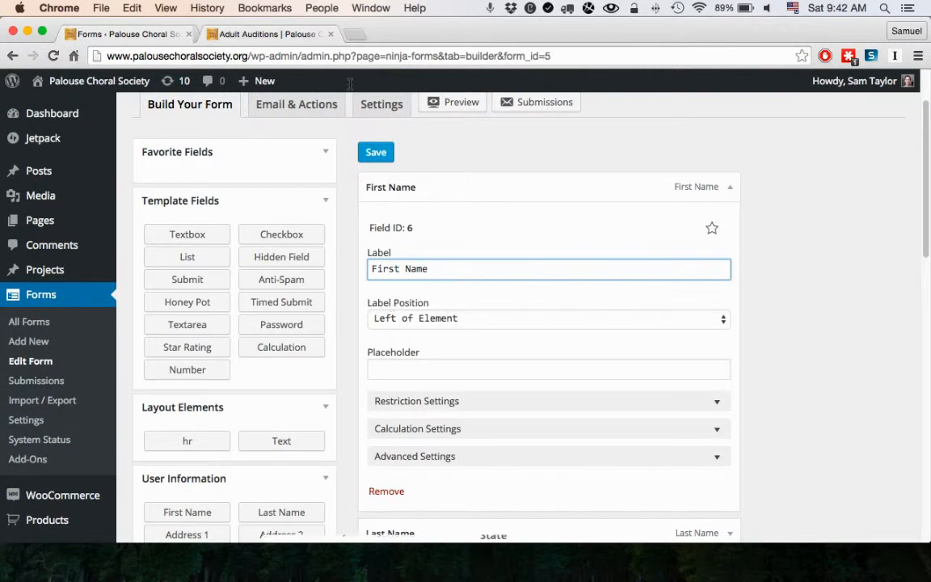
click(250, 35)
click(549, 350)
click(554, 401)
scroll(571, 422, down, 1)
scroll(570, 421, down, 3)
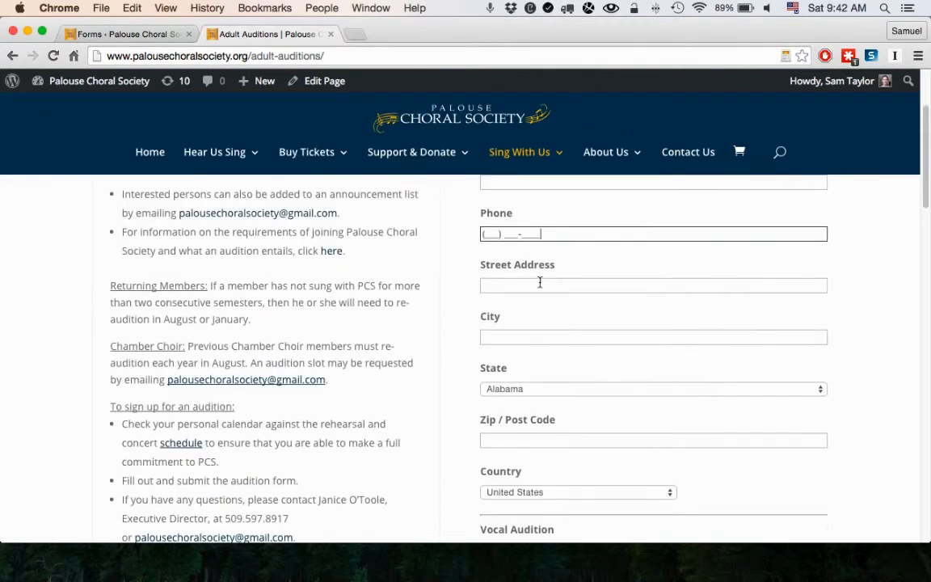
- Return to the form editor and expand the Preferred Email field to examine its label position
click(121, 34)
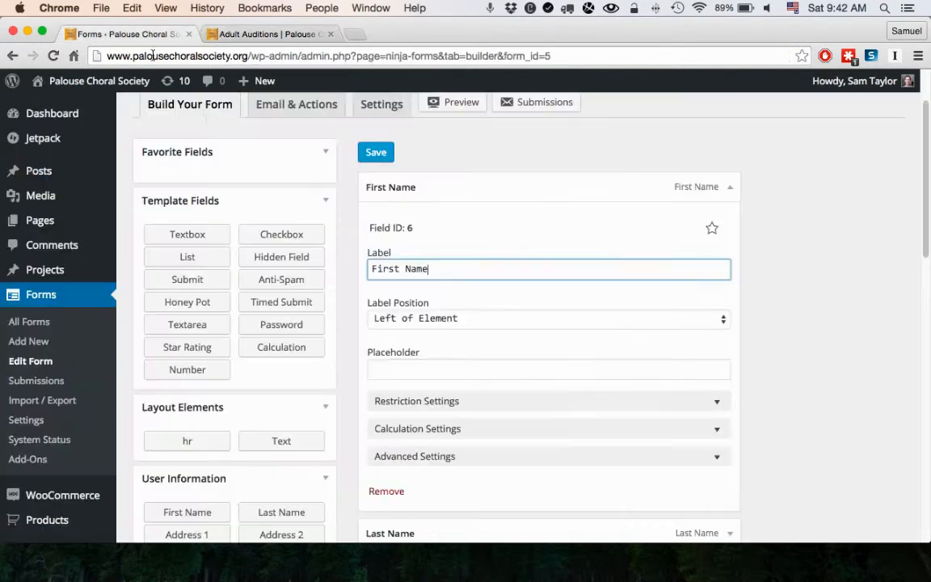
scroll(428, 429, down, 4)
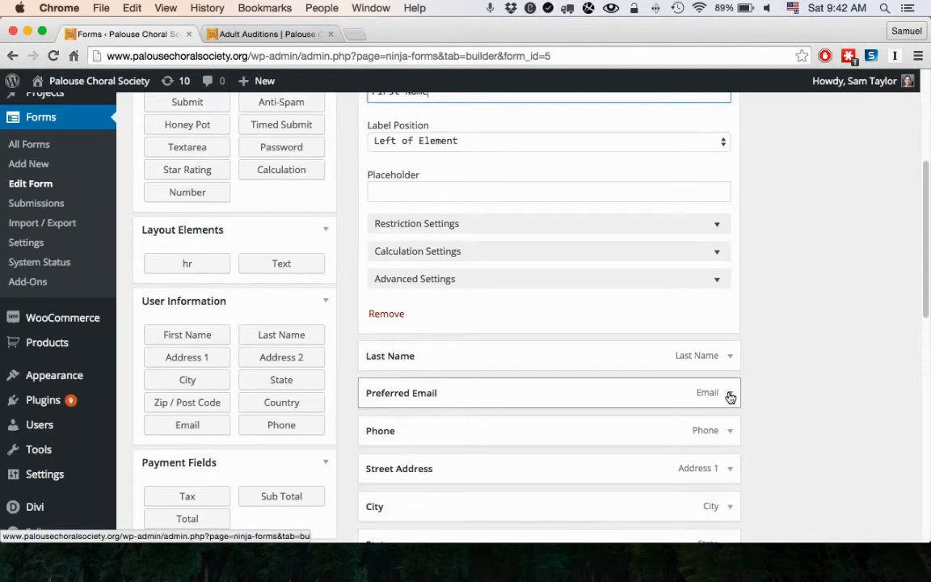
click(731, 395)
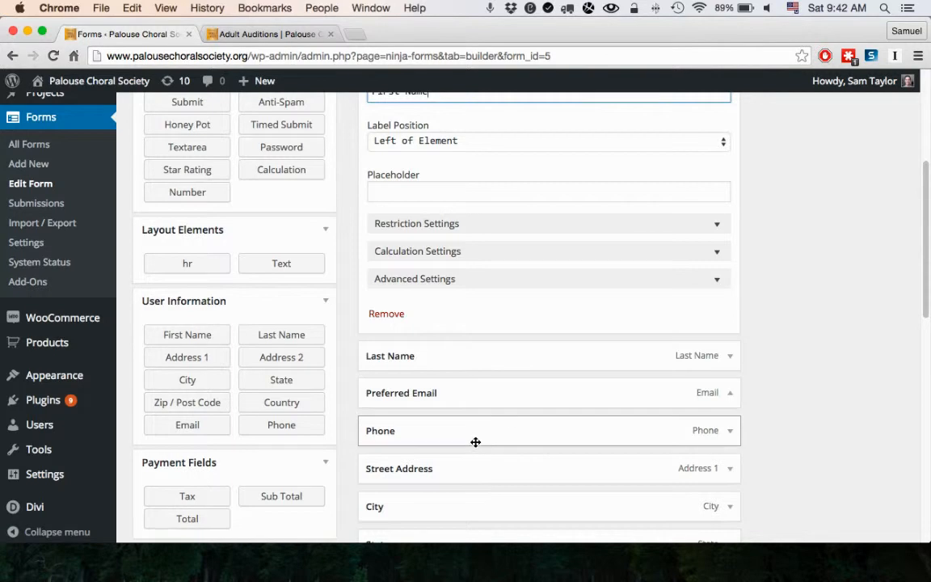
scroll(492, 420, down, 4)
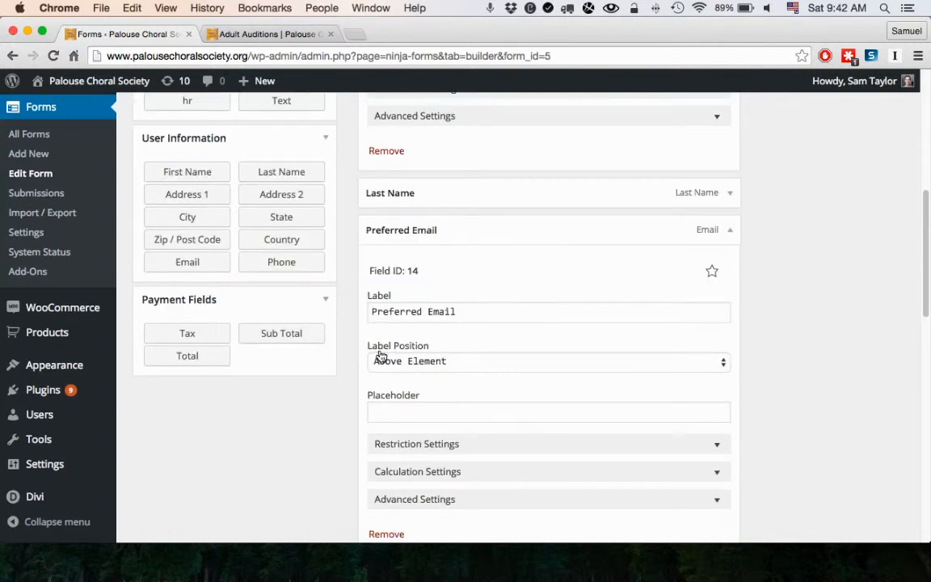
- Examine the address fields and the Vocal Audition text areas on the published Adult Auditions page
click(257, 31)
click(509, 336)
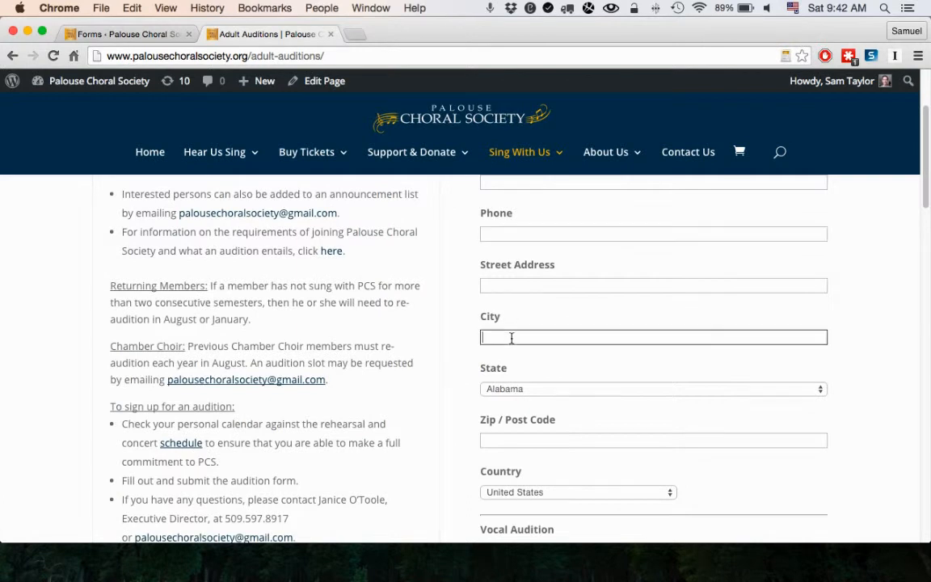
scroll(489, 383, down, 10)
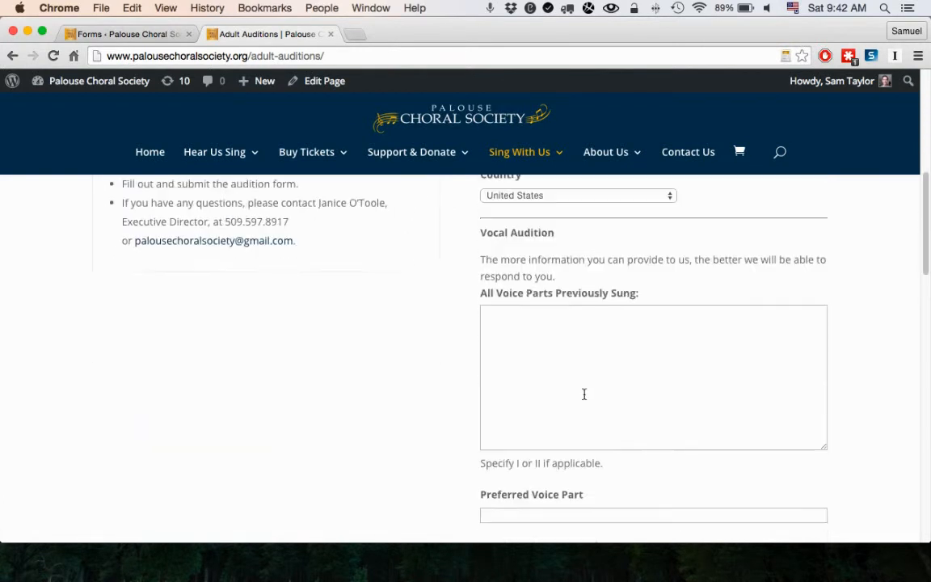
scroll(586, 392, down, 3)
click(558, 313)
scroll(558, 317, up, 6)
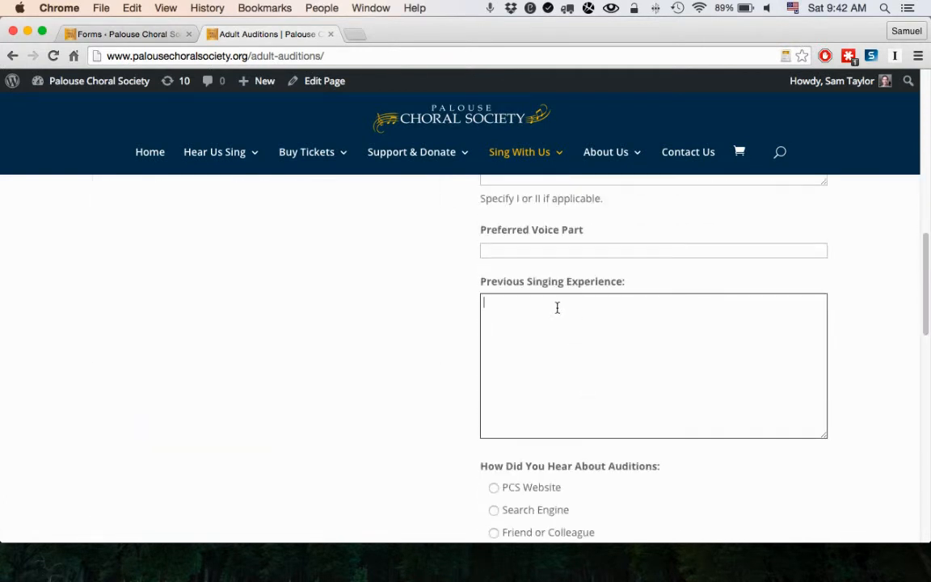
click(527, 395)
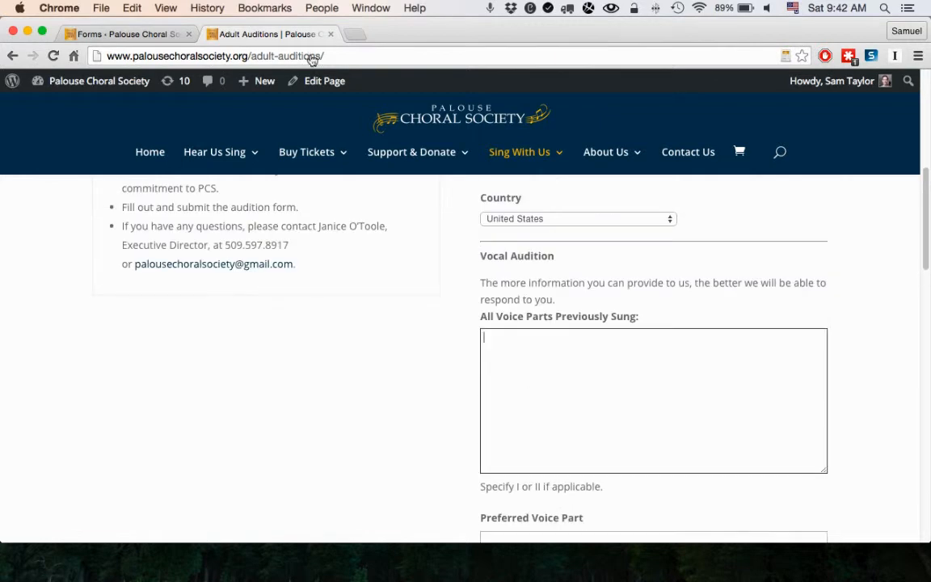
- Return to the form editor, collapse the First Name field and add a Textbox from the template fields
click(123, 34)
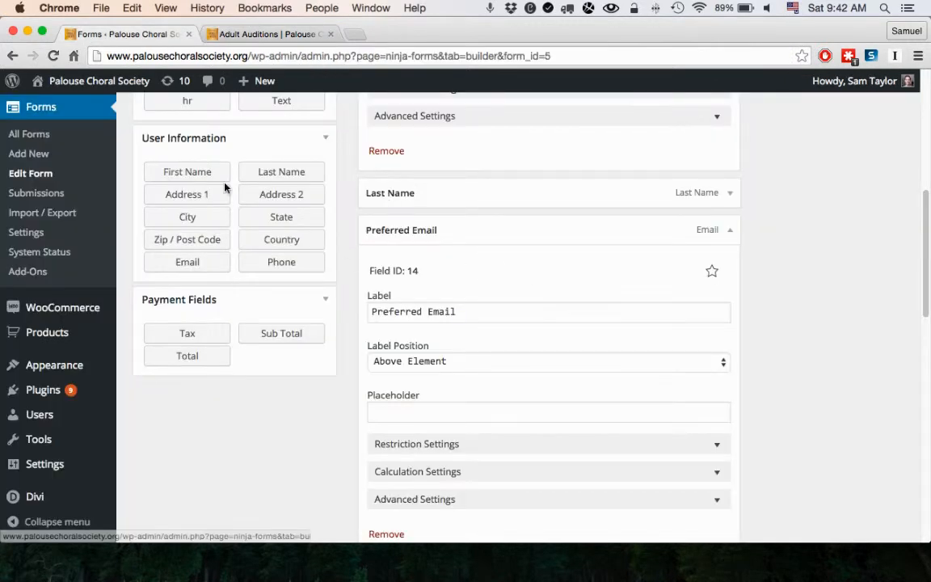
scroll(183, 216, up, 6)
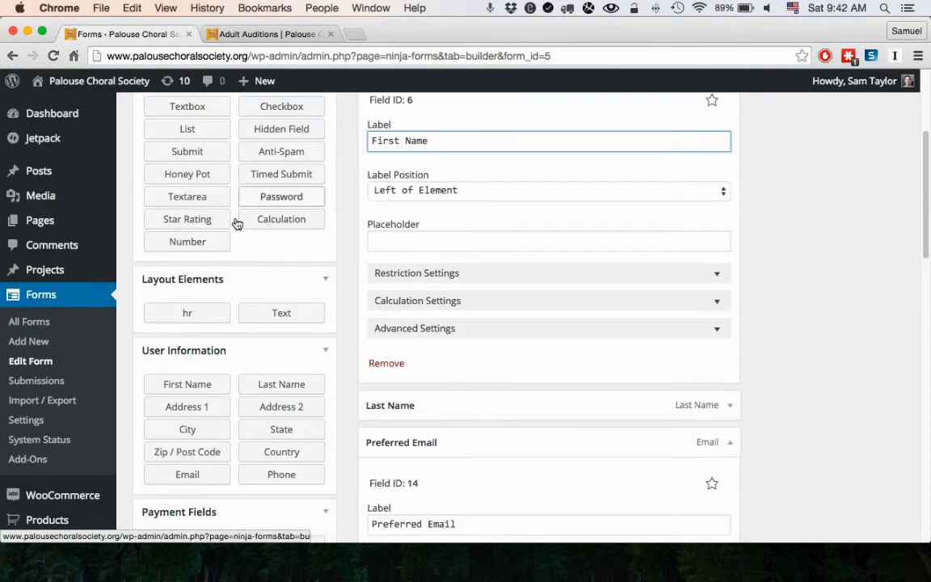
scroll(701, 172, up, 2)
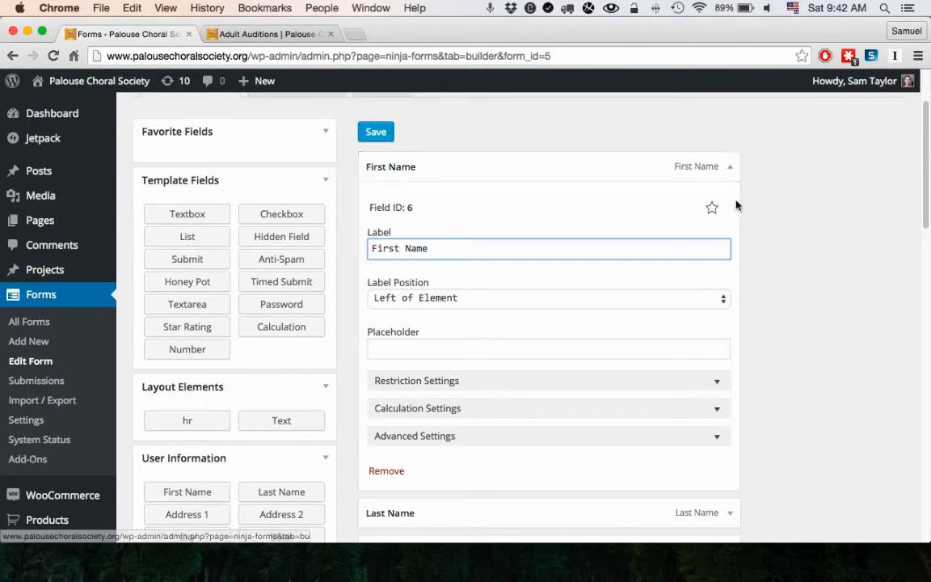
click(730, 172)
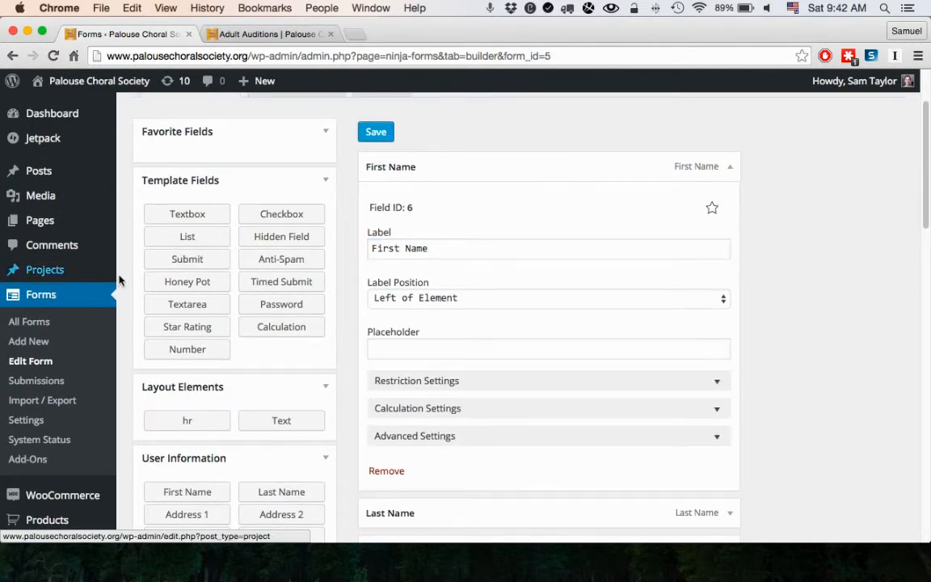
click(194, 218)
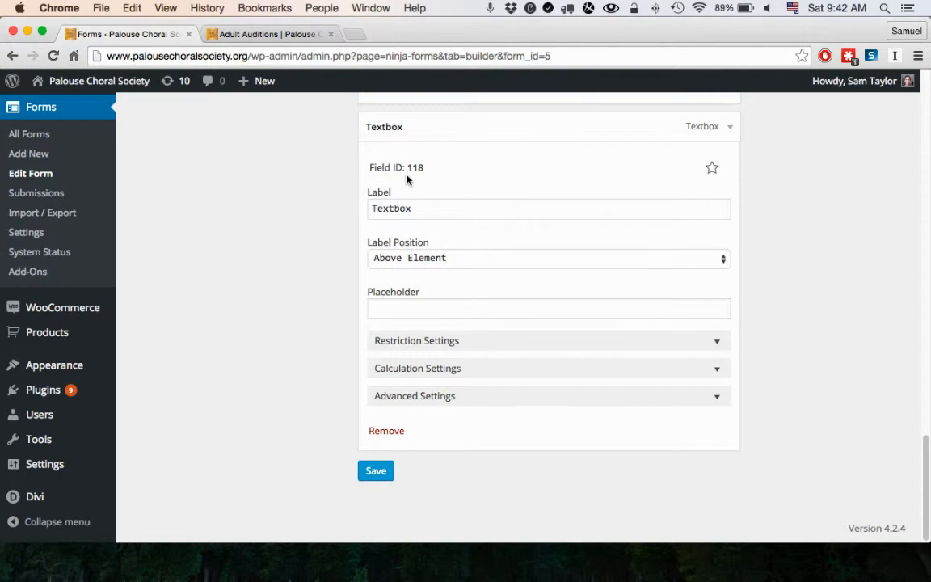
- Try to move the new Textbox field within the form's field order, near the Submit field
scroll(407, 179, up, 1)
scroll(443, 137, up, 3)
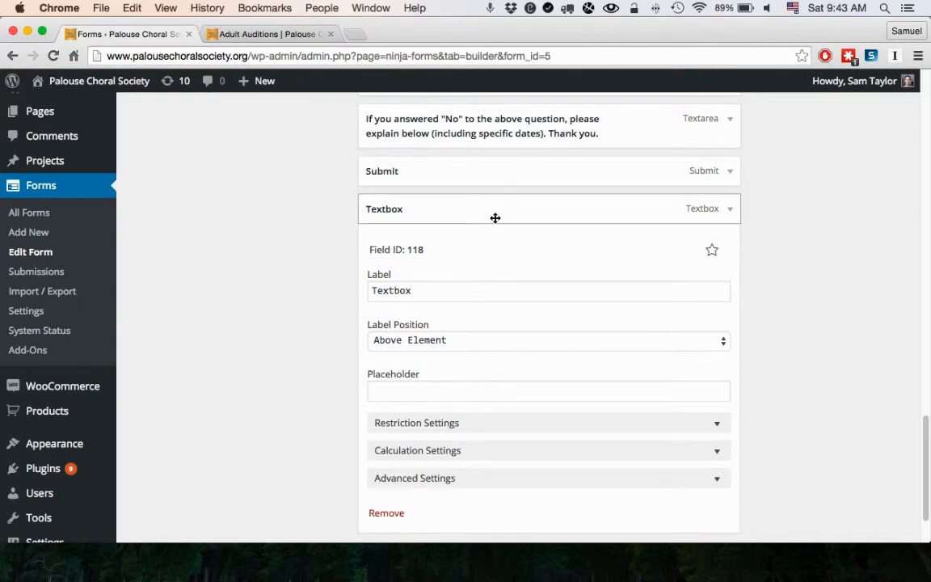
drag(555, 209, 556, 177)
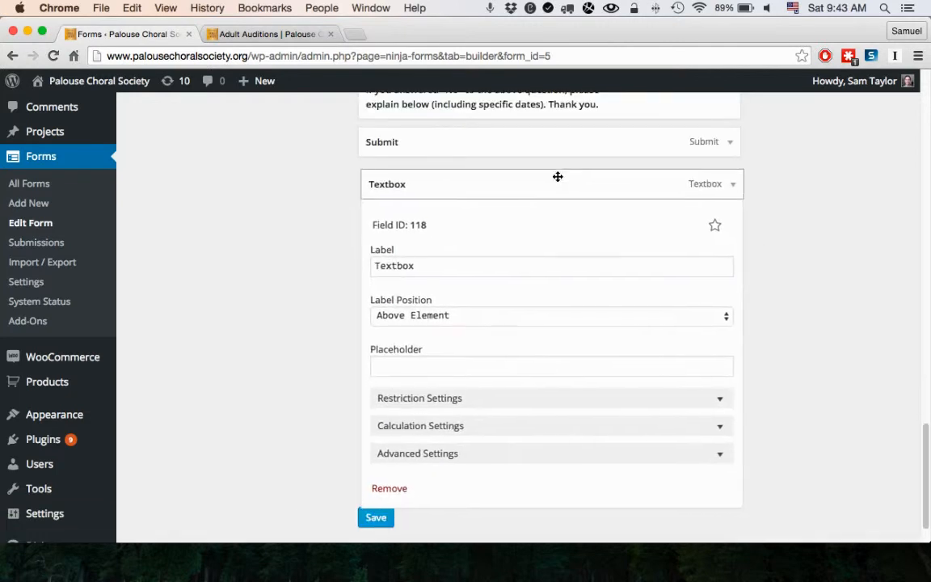
- Set the new Textbox field's label to Address
click(427, 259)
drag(423, 261, 315, 251)
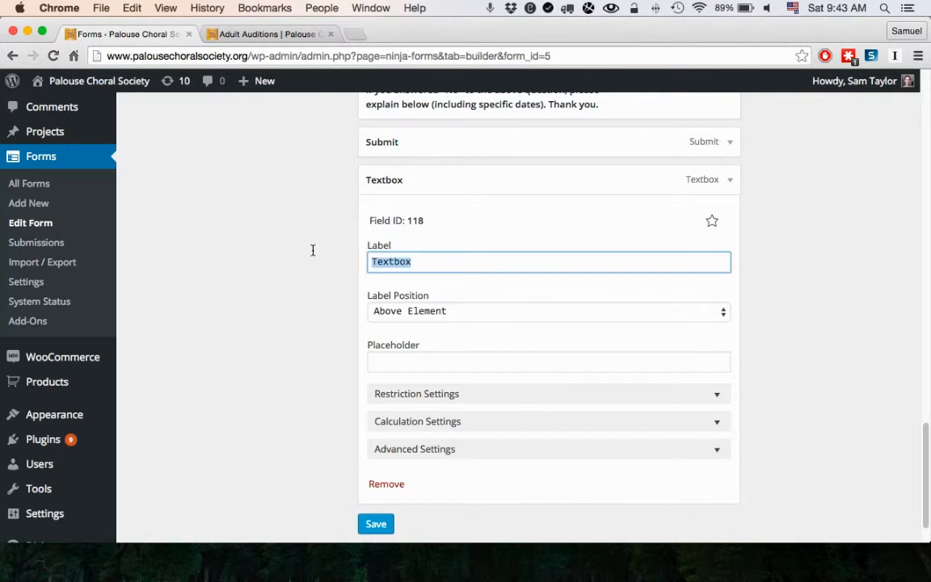
text(Adr)
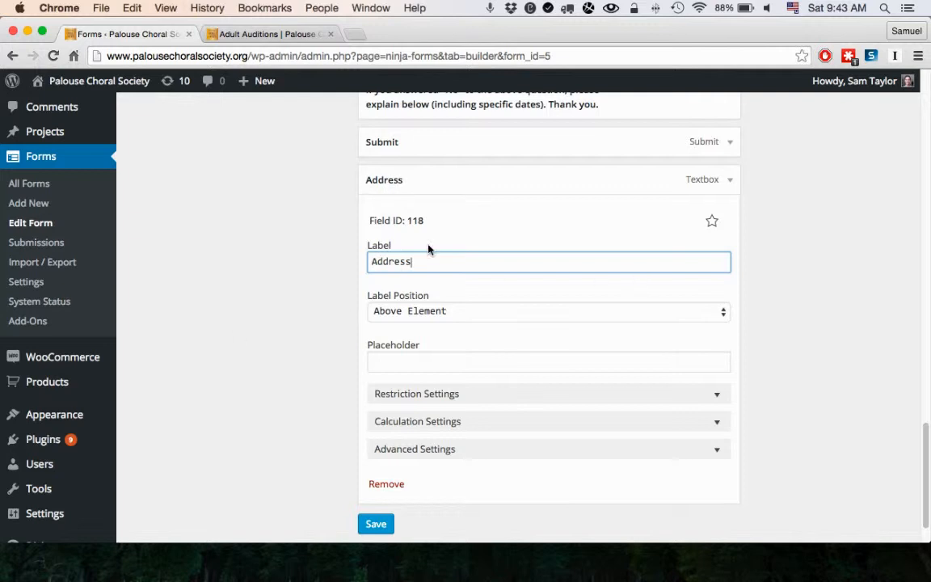
- Review the Address field's label position options and placeholder setting, and compare with the published audition form
click(418, 315)
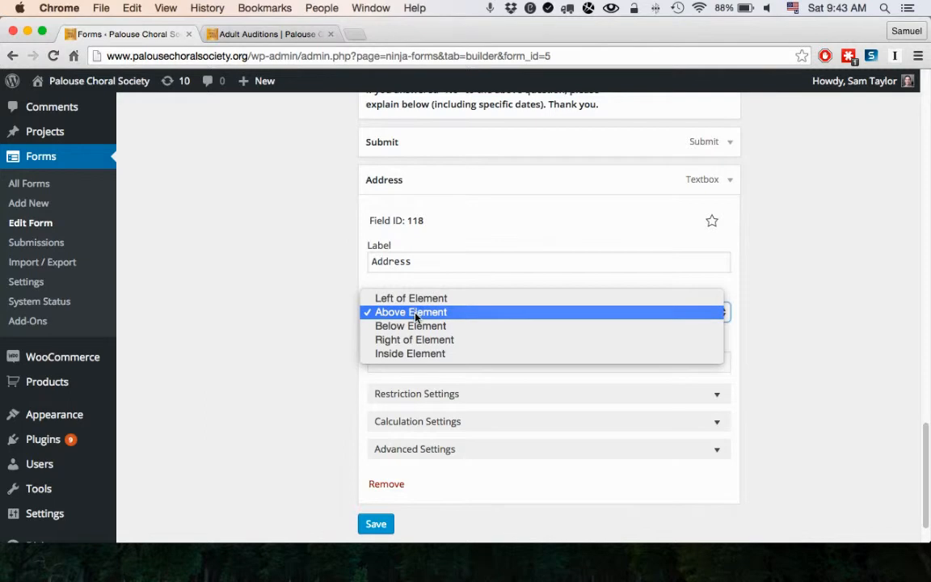
click(816, 321)
scroll(473, 375, down, 2)
click(383, 307)
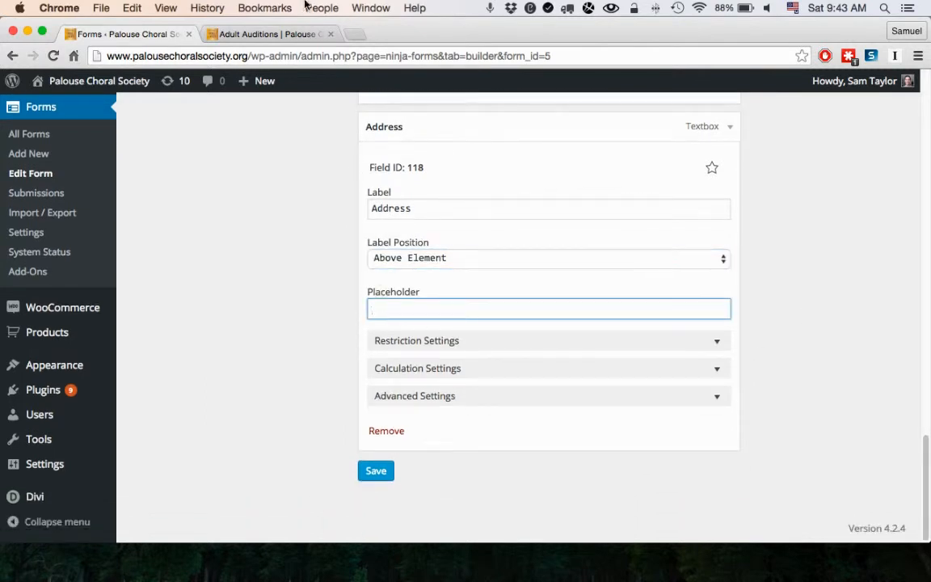
click(246, 34)
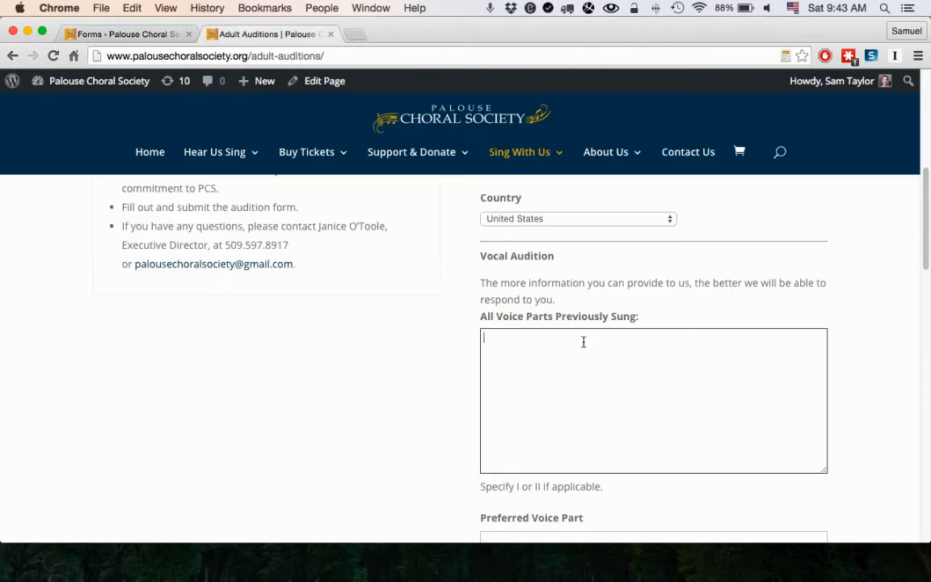
click(127, 34)
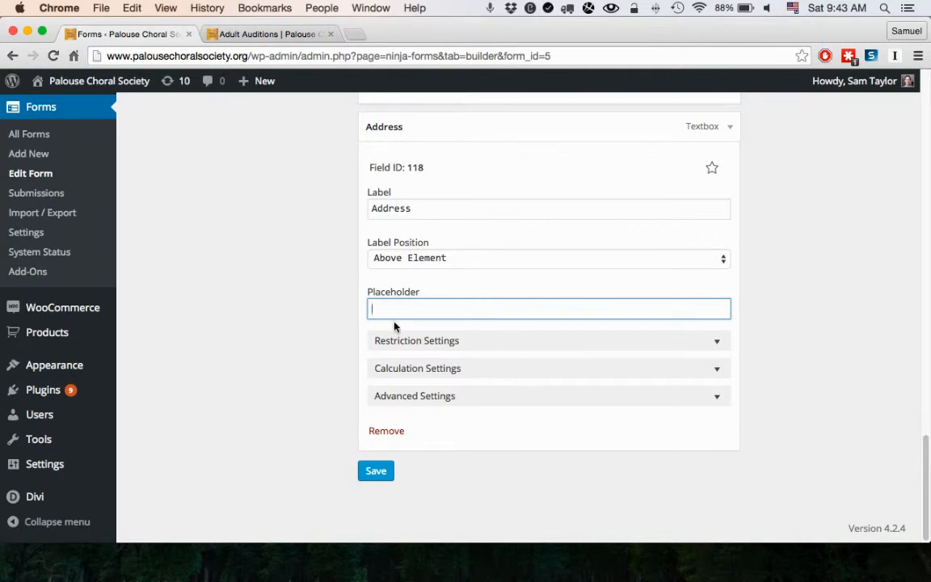
- Expand the Address field's Restriction Settings and compare the options with the fields on the published Adult Auditions page
click(717, 343)
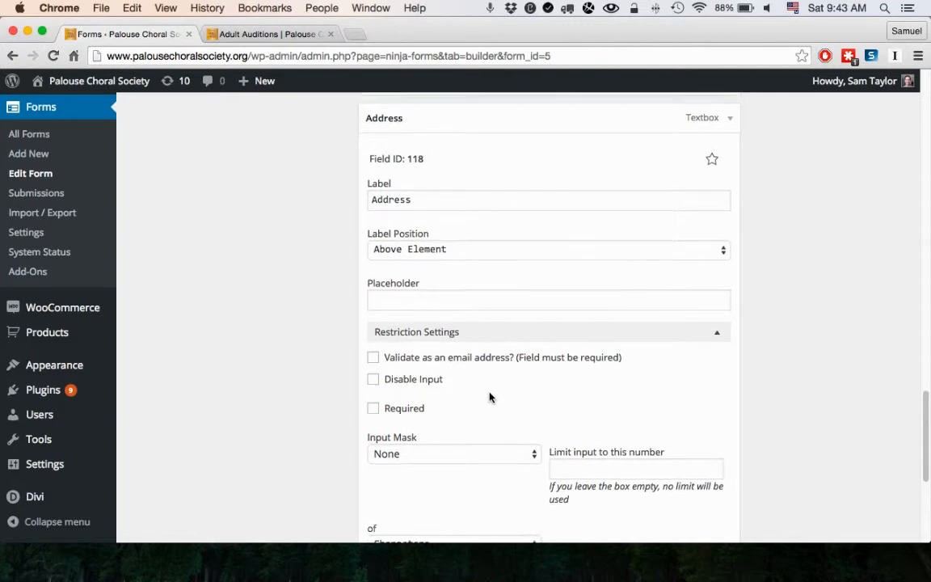
scroll(481, 394, down, 2)
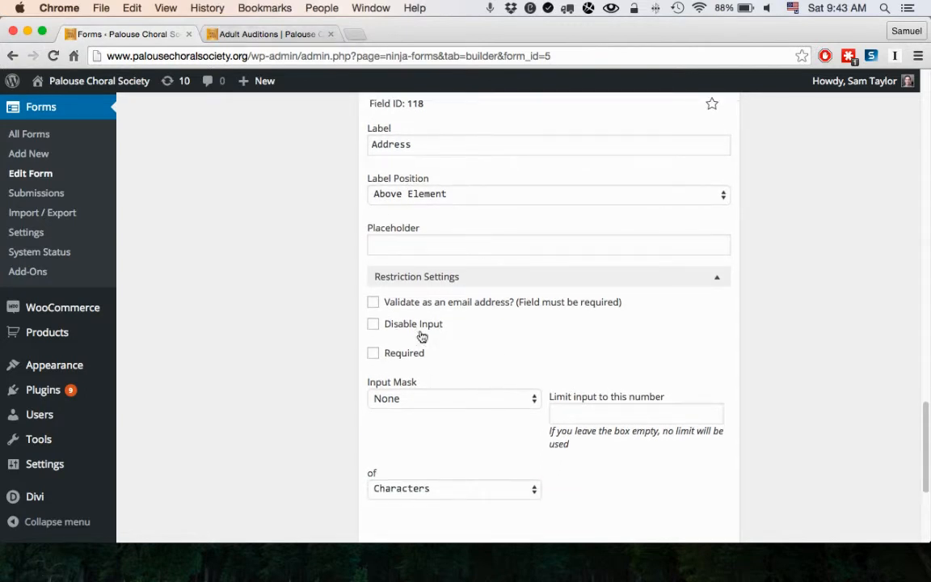
click(249, 37)
scroll(750, 420, up, 10)
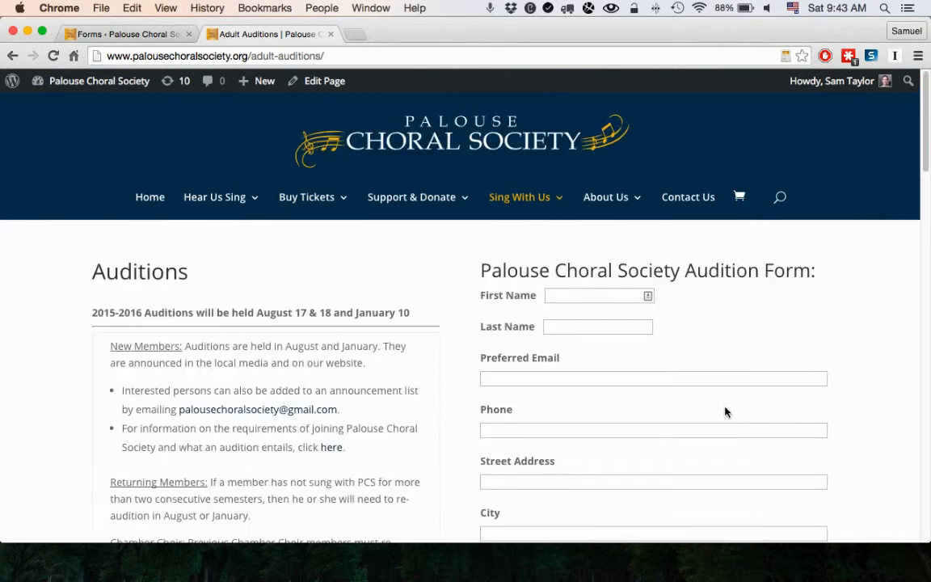
scroll(723, 408, down, 10)
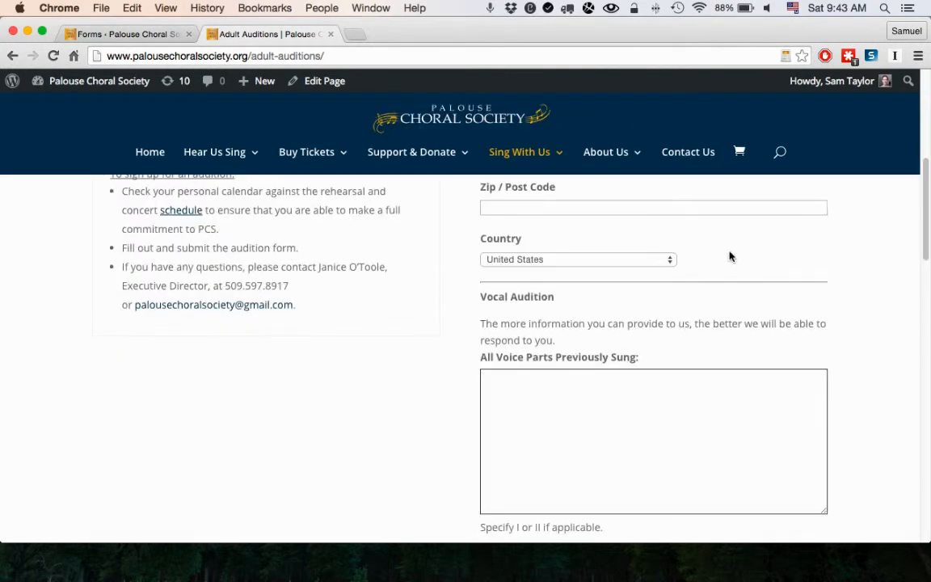
scroll(688, 264, up, 10)
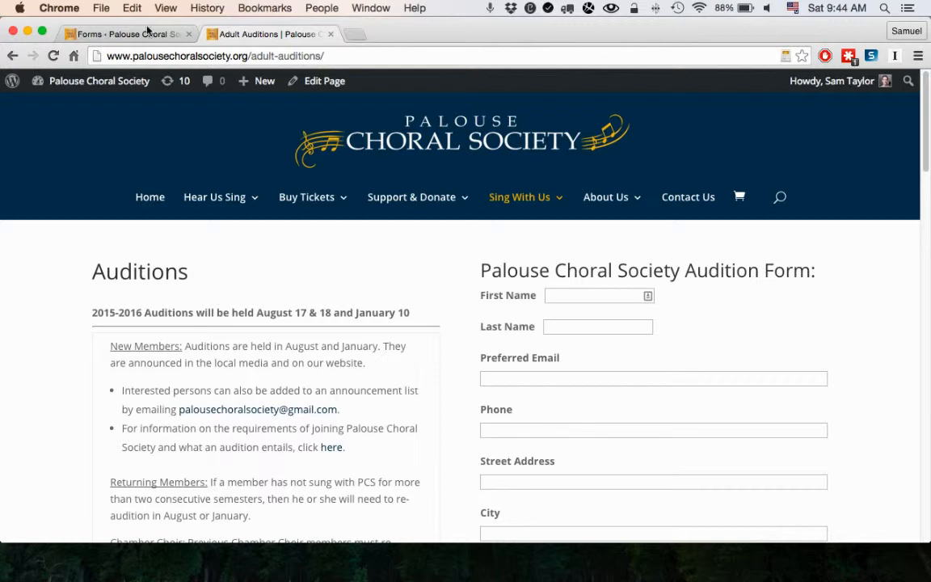
- Return to the form editor and examine the Address field's input limit and character counter options
click(97, 34)
scroll(537, 310, up, 1)
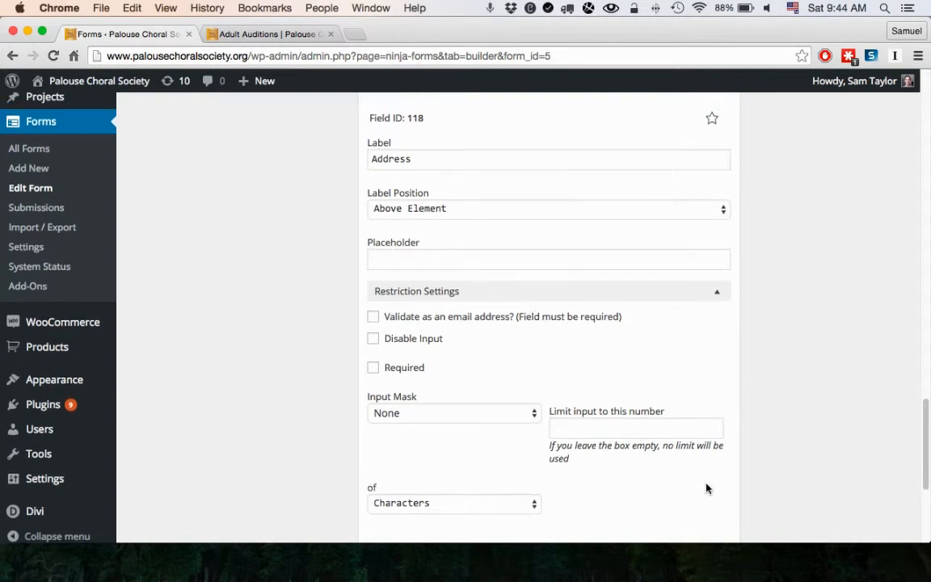
scroll(706, 485, down, 3)
click(606, 289)
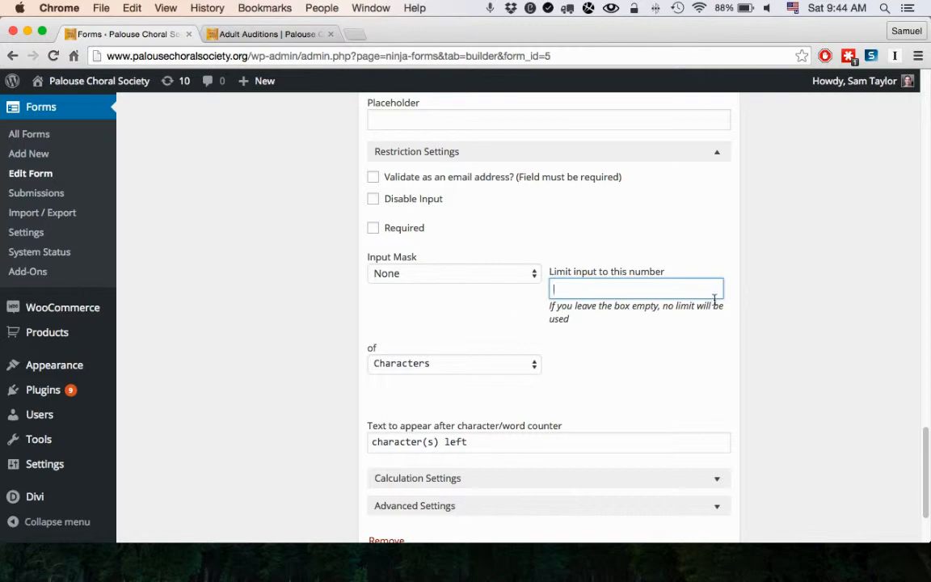
scroll(453, 380, down, 1)
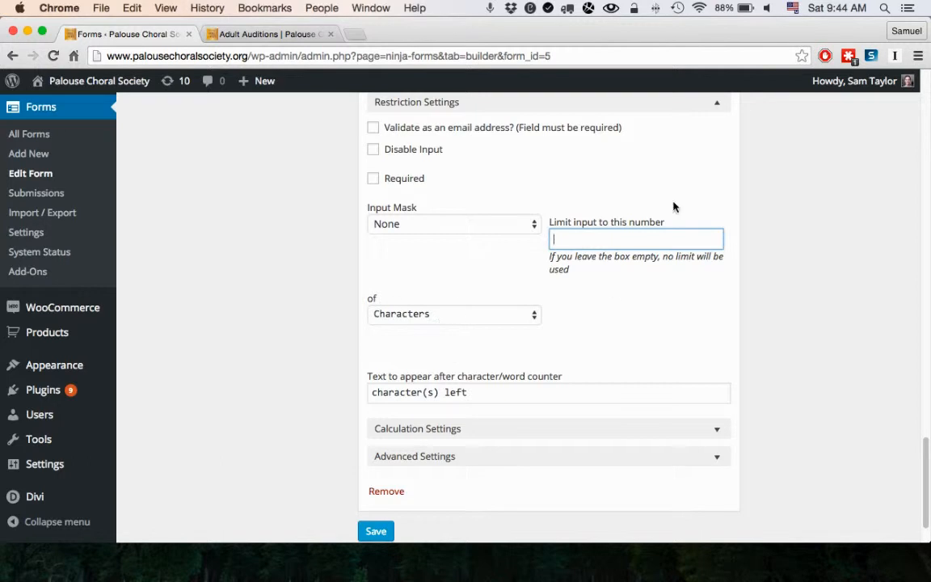
scroll(590, 386, down, 1)
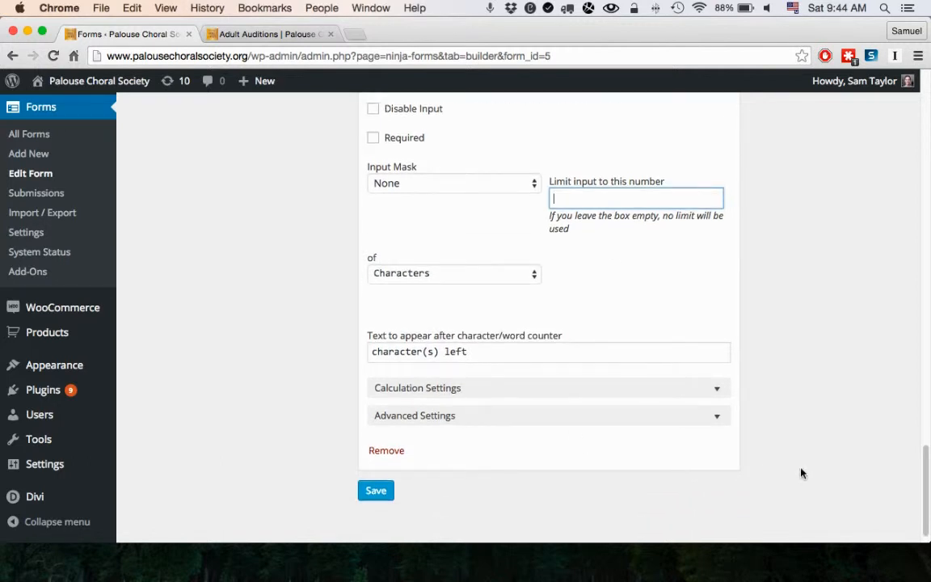
- Expand the Address field's Advanced Settings and examine the options down to Custom CSS Classes
click(715, 417)
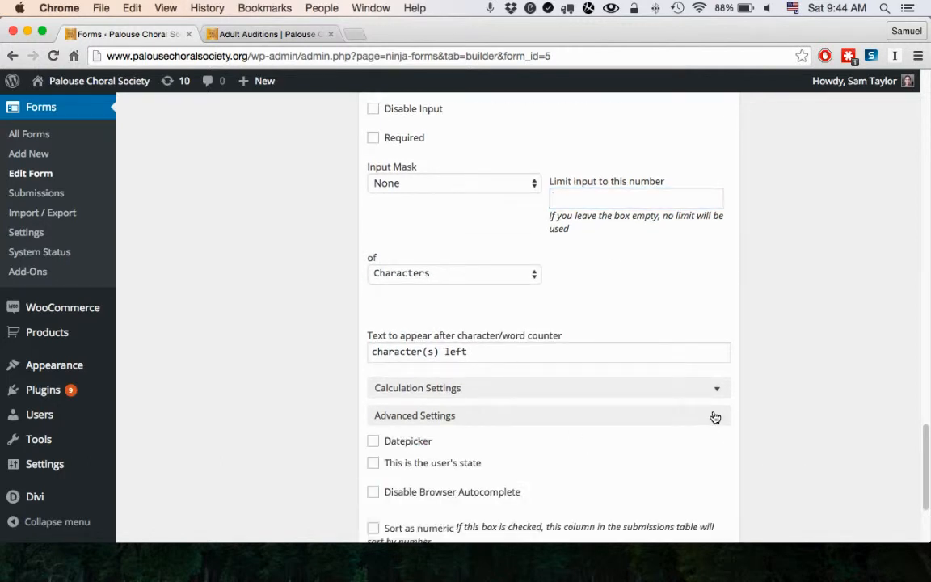
scroll(661, 483, down, 3)
scroll(574, 452, down, 3)
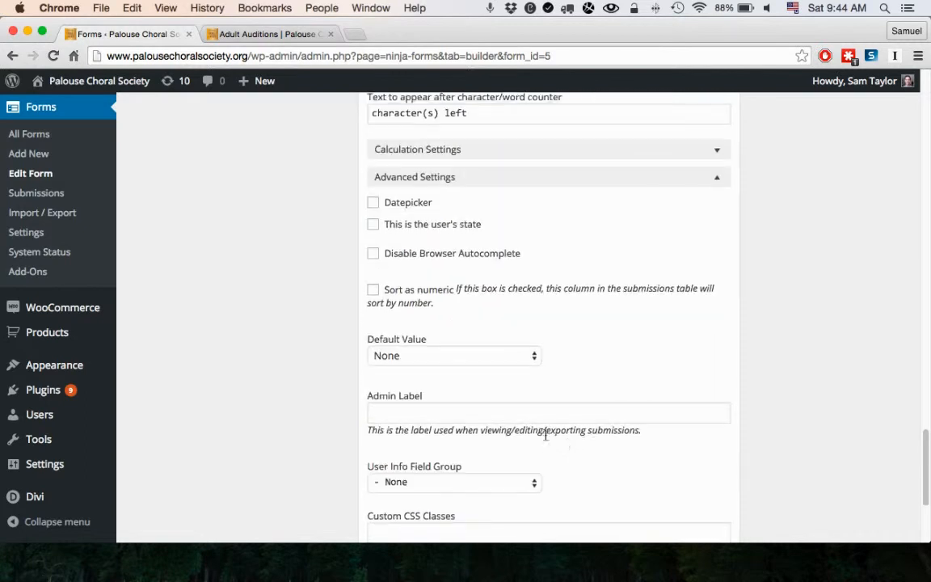
scroll(531, 448, down, 5)
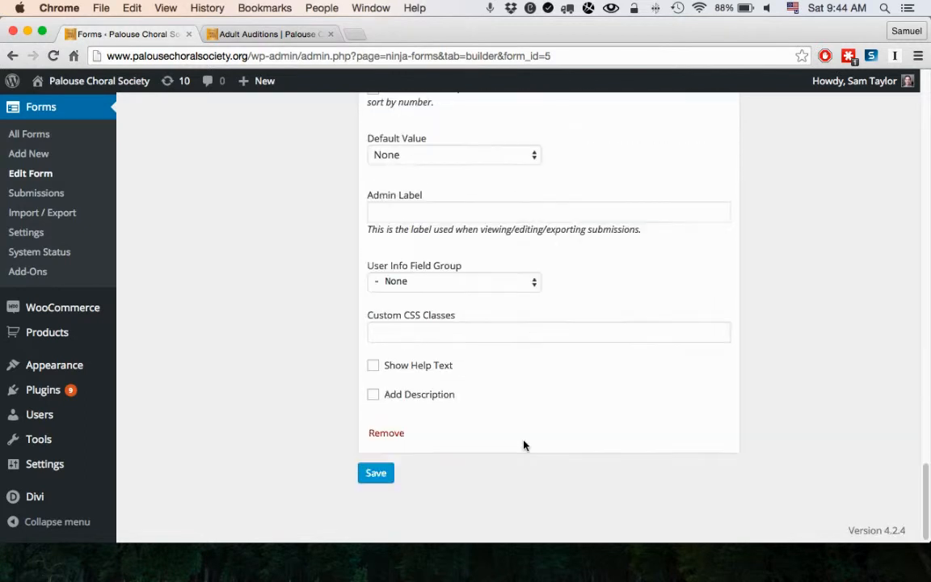
click(394, 333)
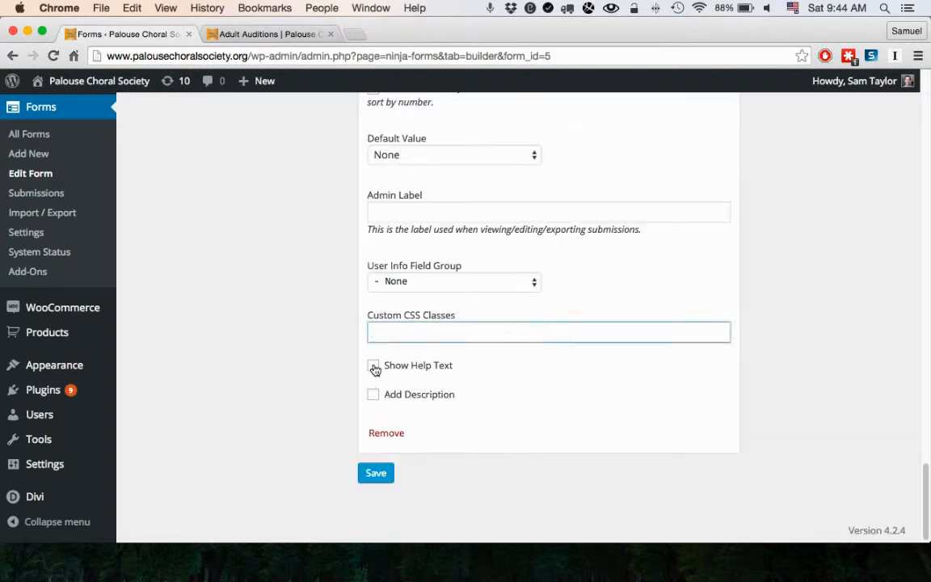
- Enable the Add Description option for the Address field and bring up its description position and content settings
scroll(473, 399, up, 1)
click(373, 418)
scroll(465, 464, down, 4)
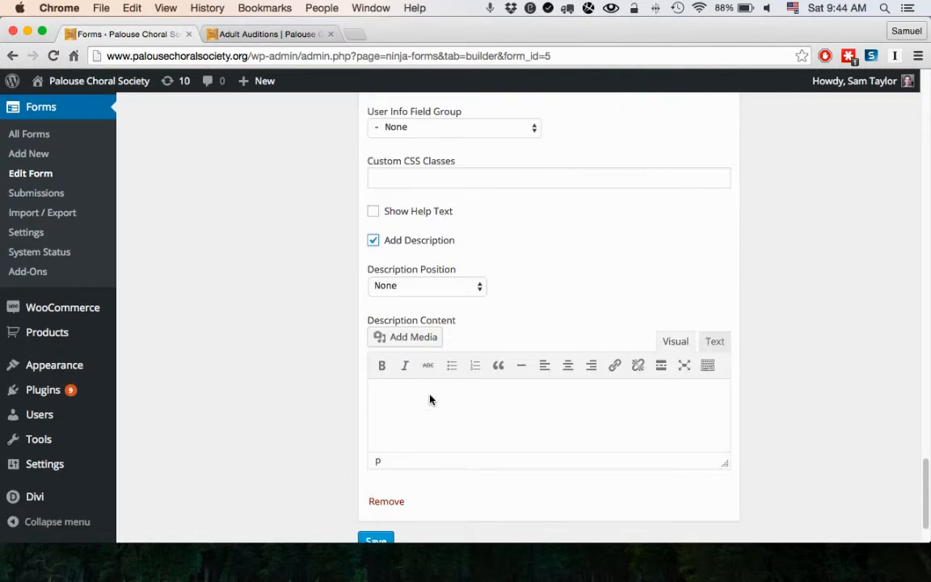
- Switch to the published Adult Auditions page and examine the explanatory texts around the Vocal Audition and All Voice Parts Previously Sung fields
click(267, 34)
scroll(646, 418, down, 10)
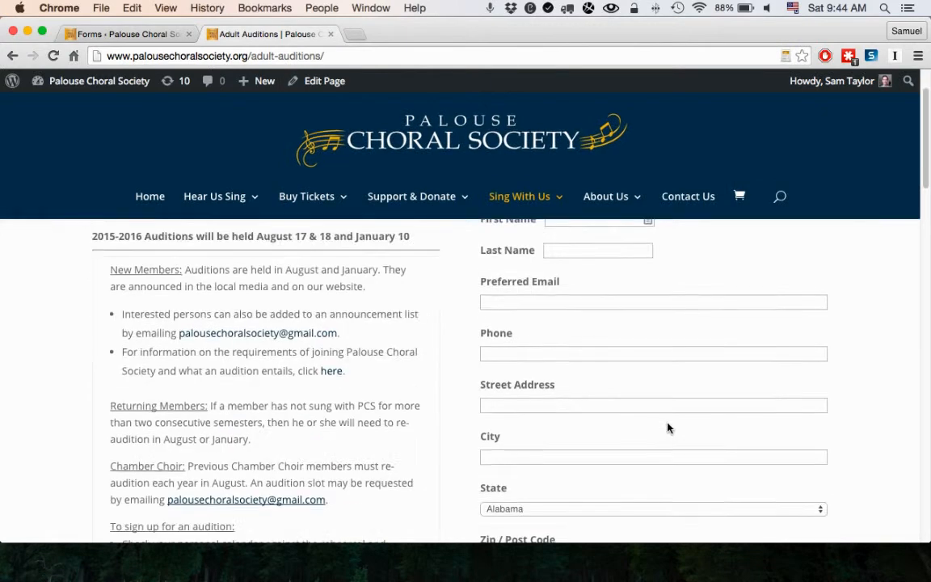
drag(559, 388, 477, 361)
click(579, 400)
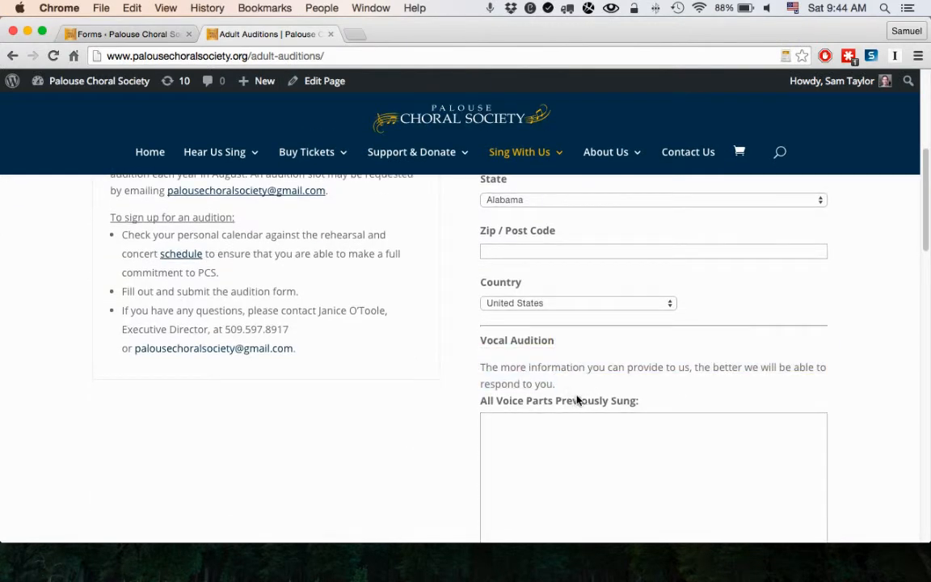
scroll(579, 400, down, 5)
drag(618, 307, 467, 309)
scroll(683, 338, up, 3)
drag(557, 232, 475, 211)
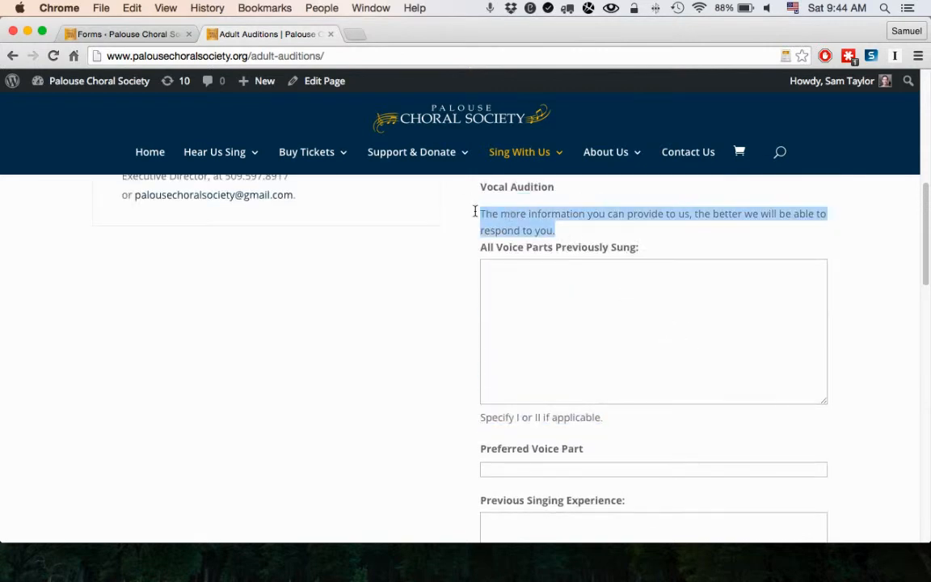
click(670, 343)
- Examine the long description below the Choir Selection options on the published page
scroll(643, 395, down, 5)
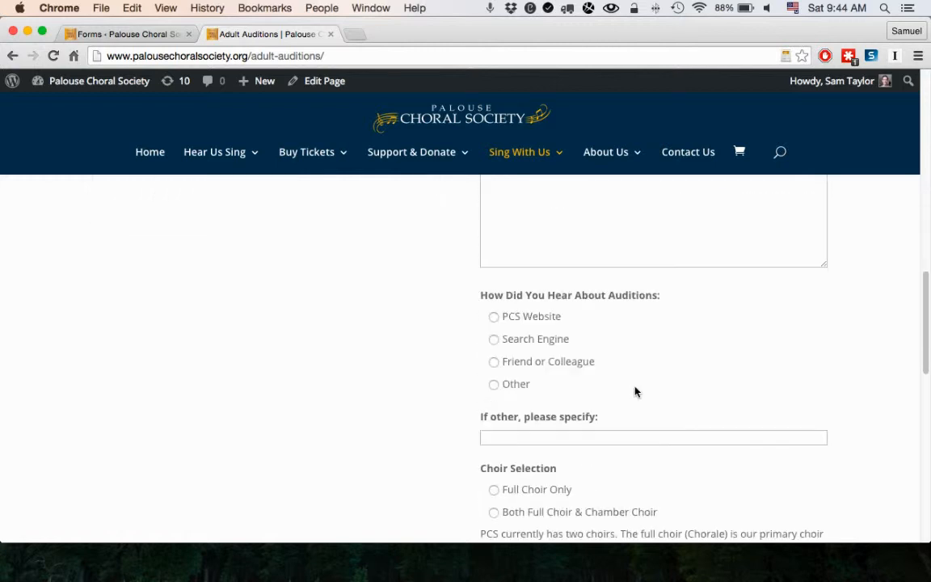
scroll(614, 399, down, 5)
drag(639, 389, 470, 276)
scroll(844, 408, down, 5)
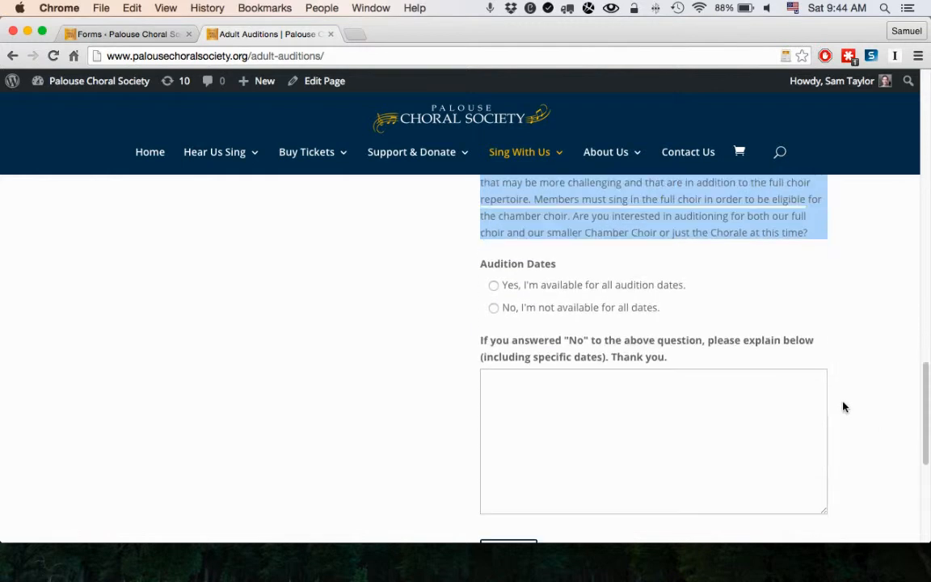
scroll(821, 413, up, 6)
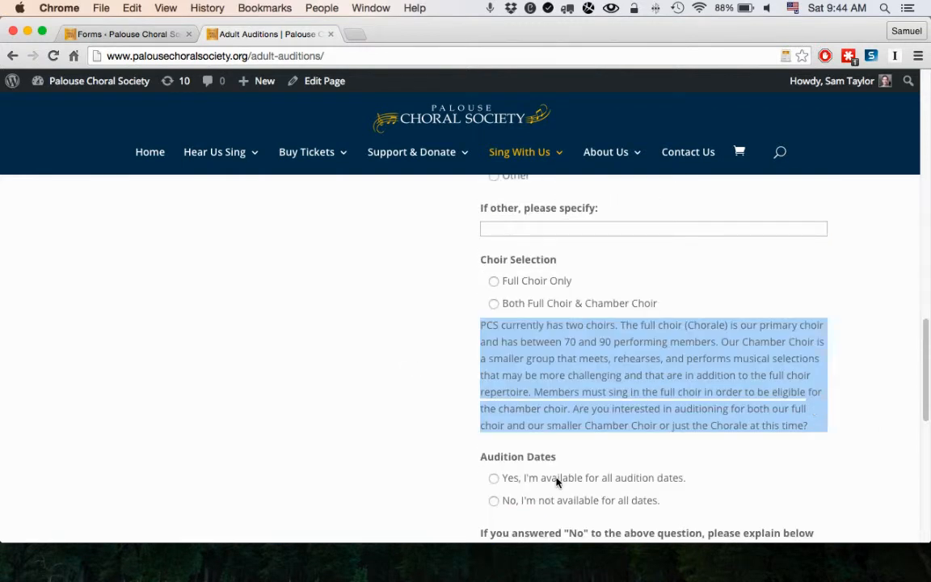
- Return to the form editor and remove the Address field from the form, confirming the deletion
click(121, 34)
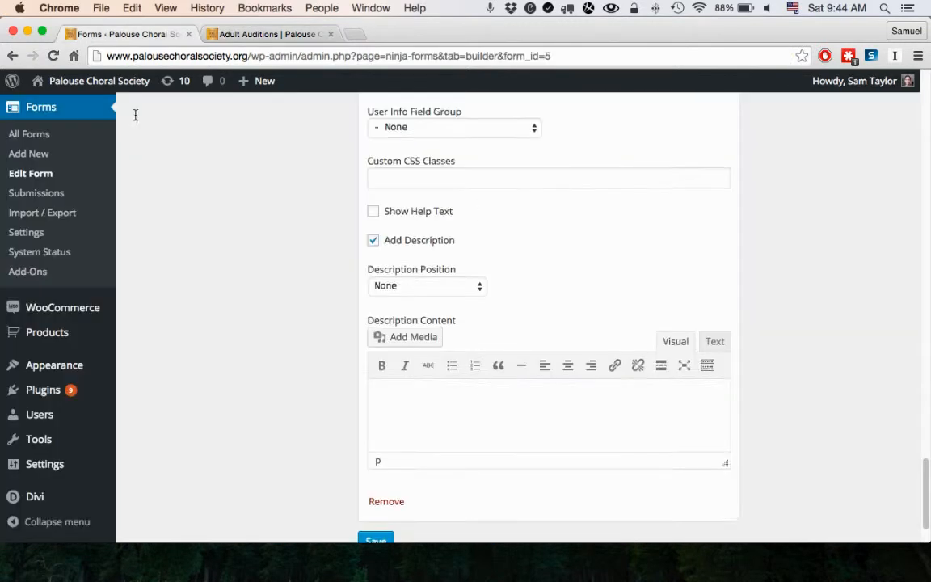
scroll(286, 309, up, 4)
scroll(416, 371, down, 3)
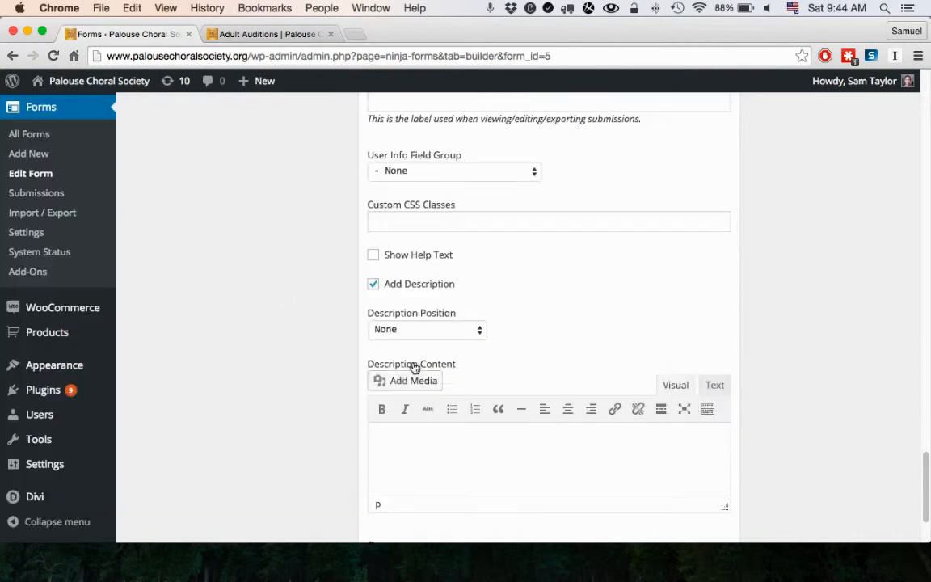
scroll(381, 428, down, 2)
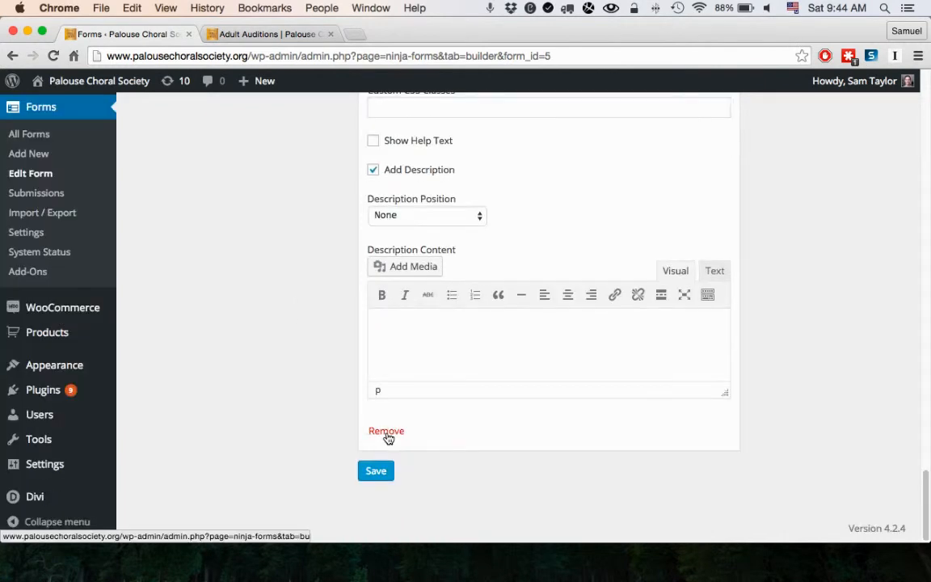
click(387, 433)
click(576, 225)
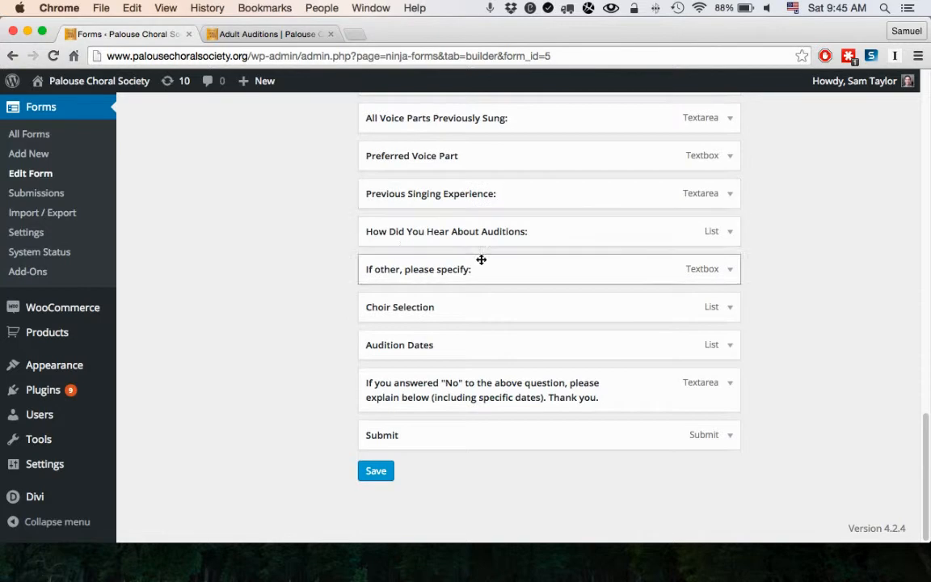
- Expand the How Did You Hear About Auditions list field and check how list fields appear on the published page
scroll(536, 285, up, 4)
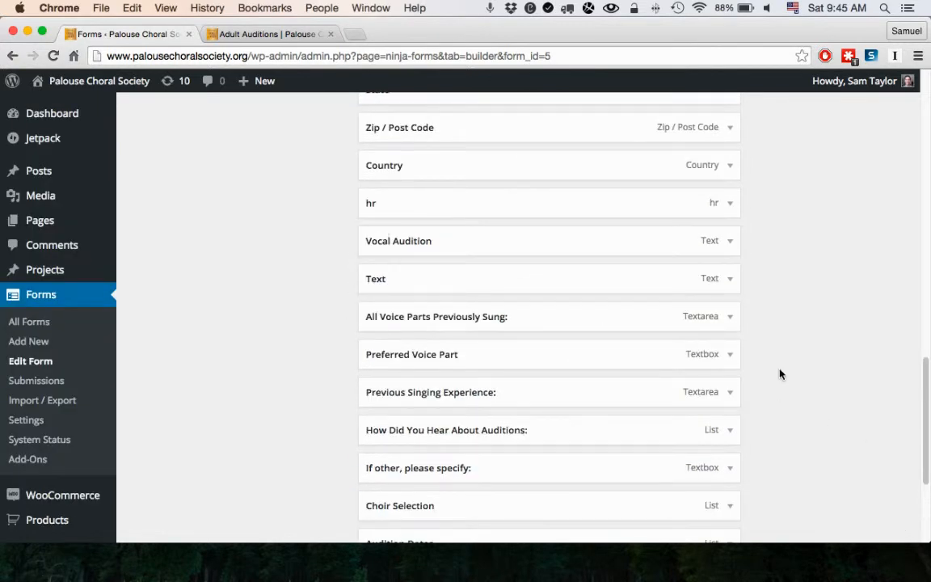
scroll(745, 349, down, 3)
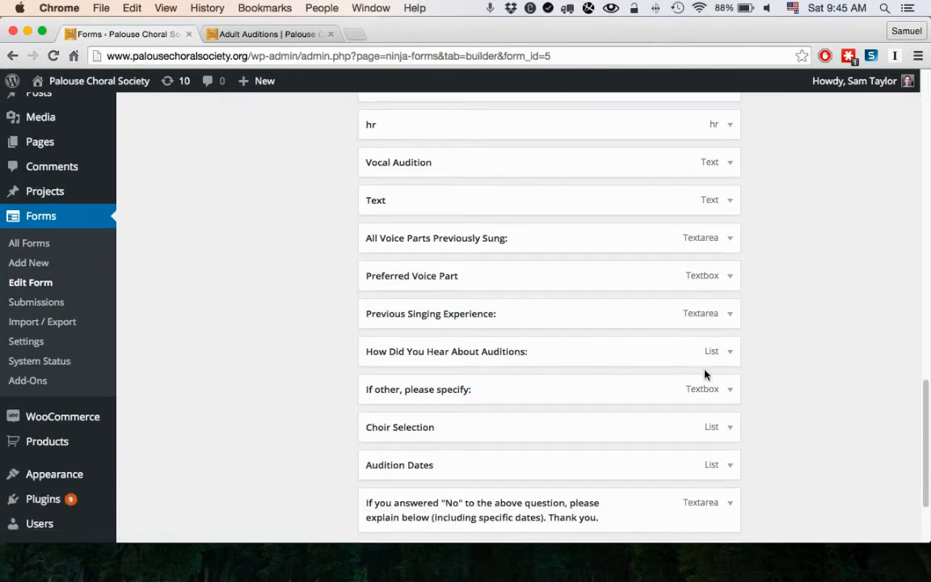
scroll(743, 426, down, 3)
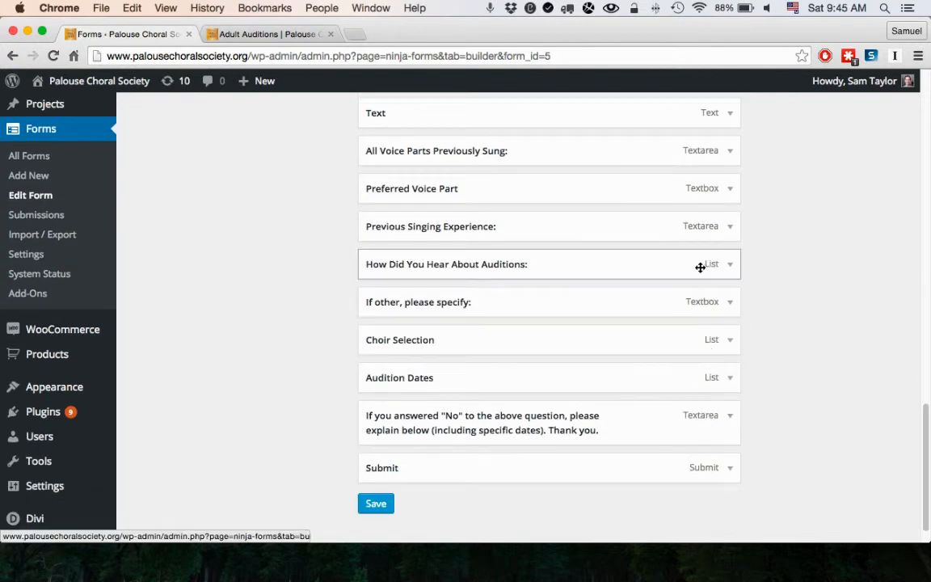
scroll(716, 285, up, 1)
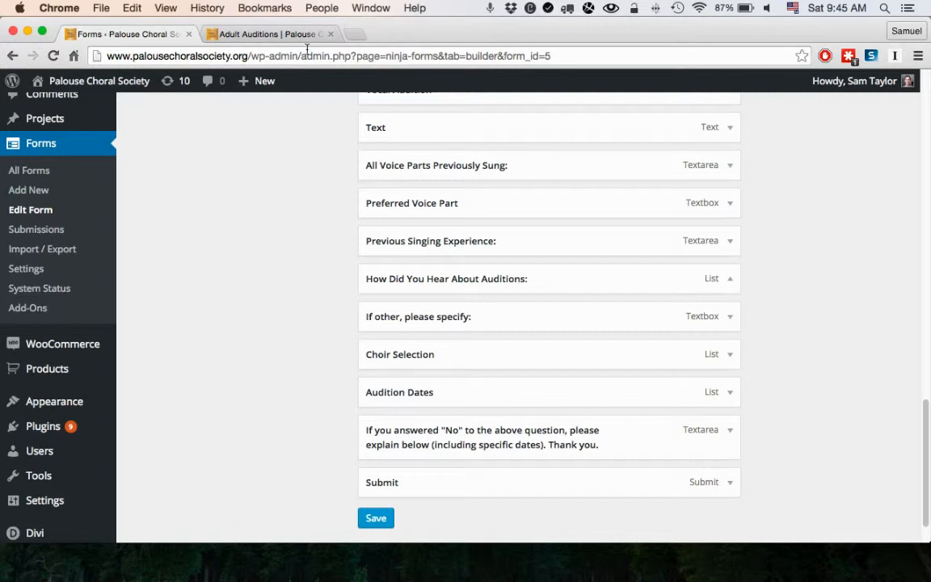
click(265, 36)
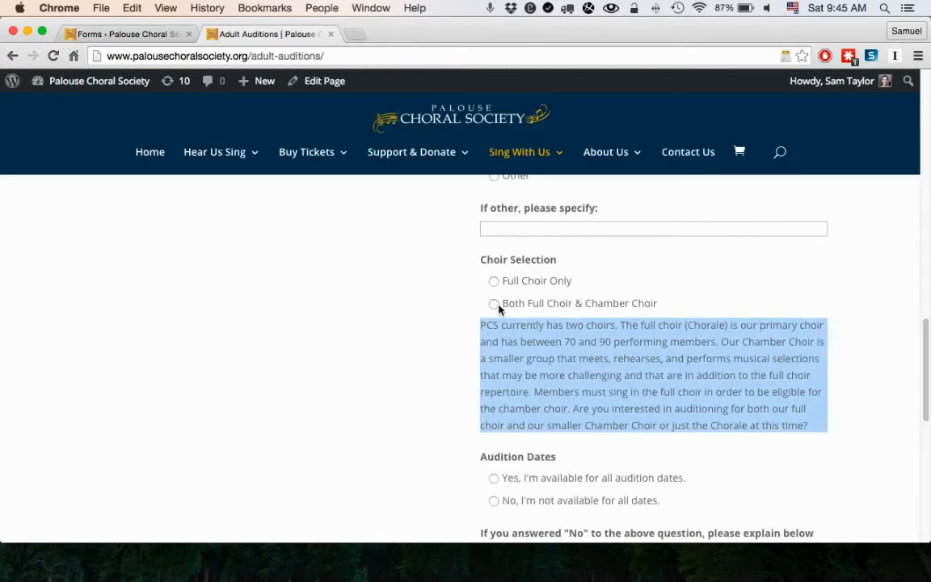
click(130, 35)
- Examine the label and the List Type choices of the How Did You Hear About Auditions field in the form editor
scroll(401, 365, down, 2)
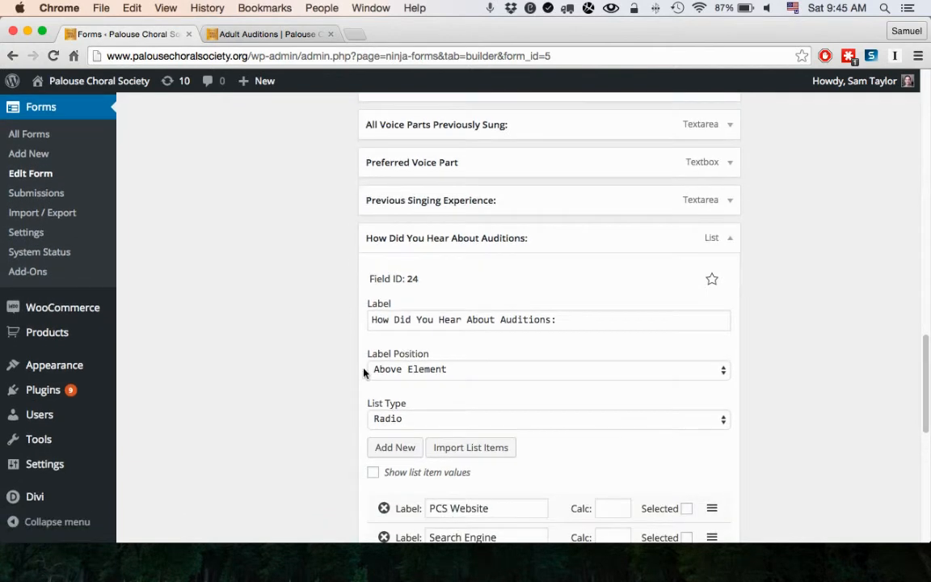
scroll(781, 308, down, 1)
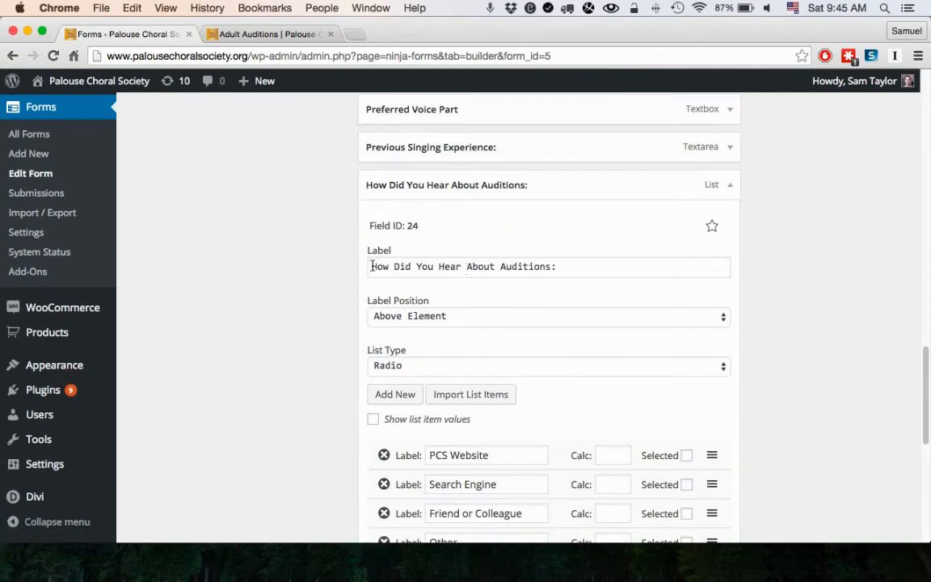
triple_click(551, 275)
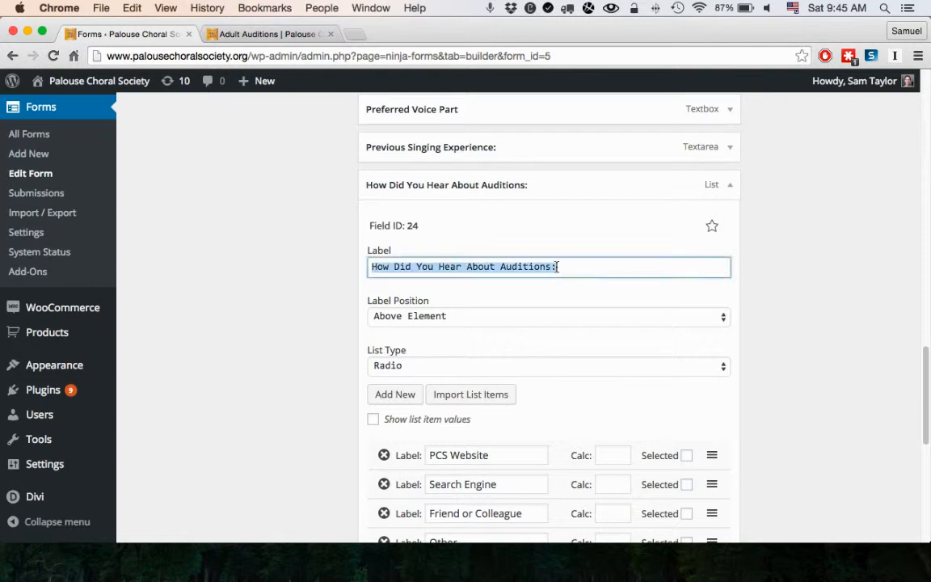
click(384, 368)
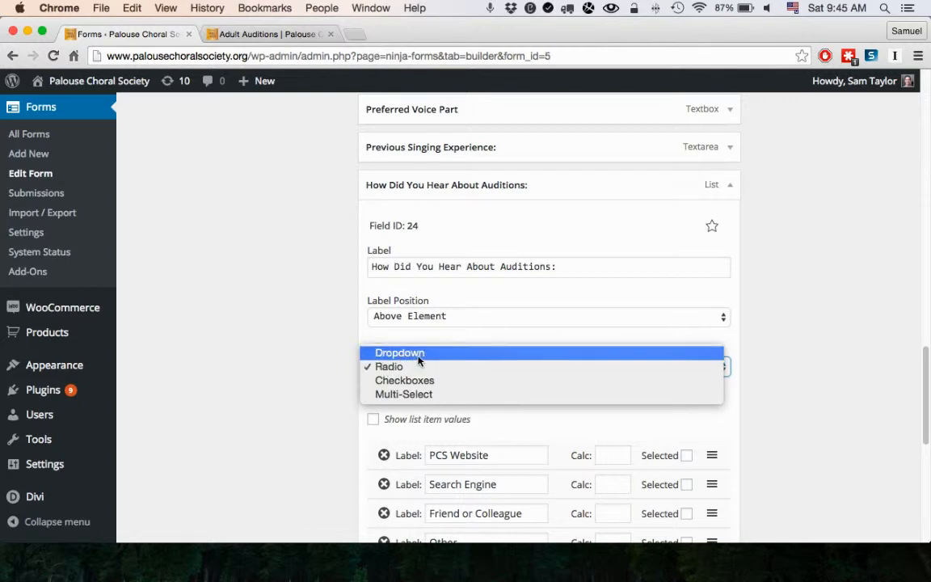
- Open the Country dropdown on the published page as a dropdown example, close it unchanged and return to the form editor
click(263, 38)
click(273, 38)
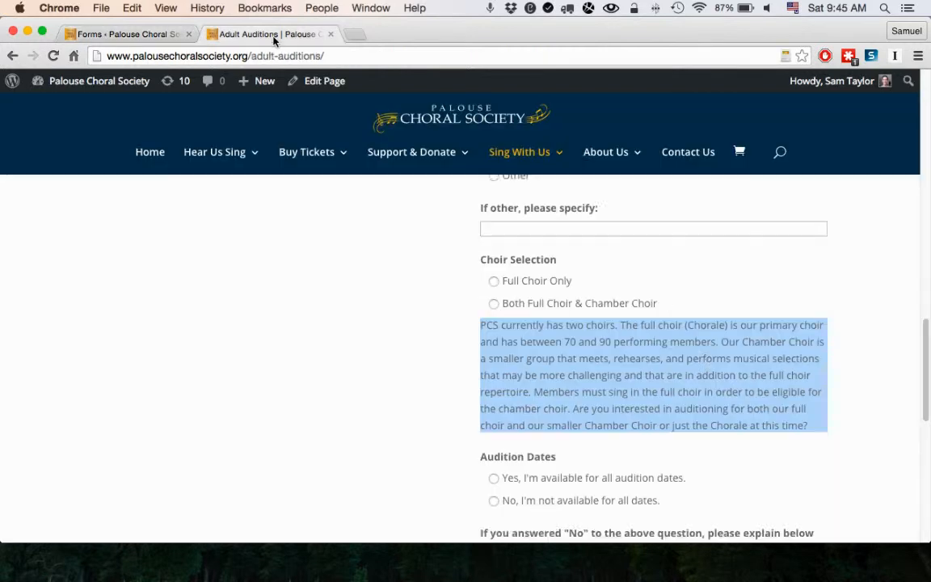
scroll(708, 394, up, 15)
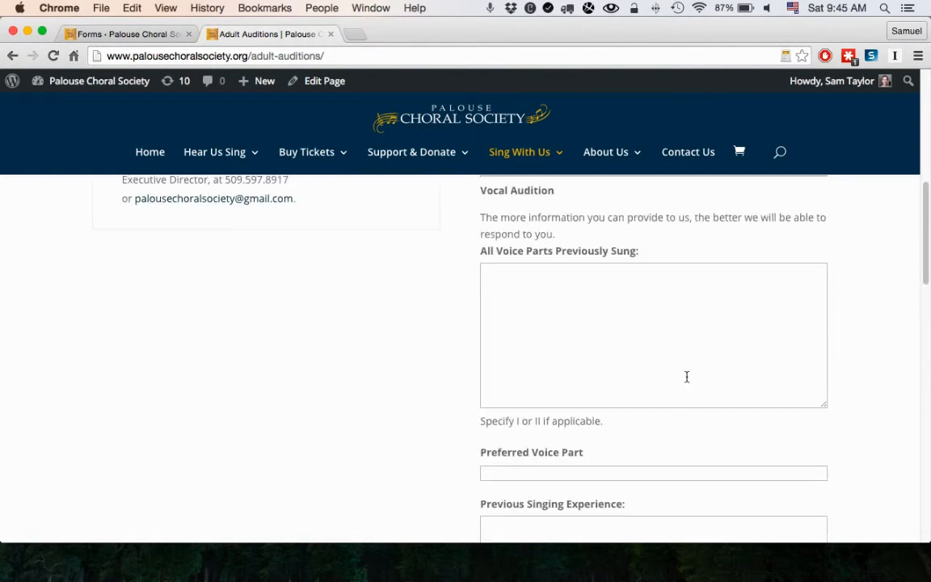
click(526, 415)
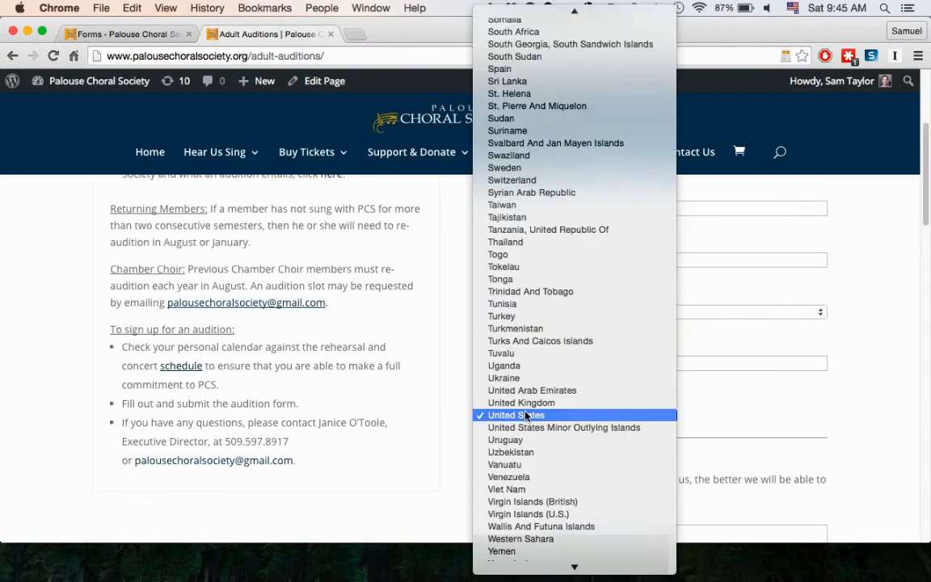
click(456, 394)
click(121, 35)
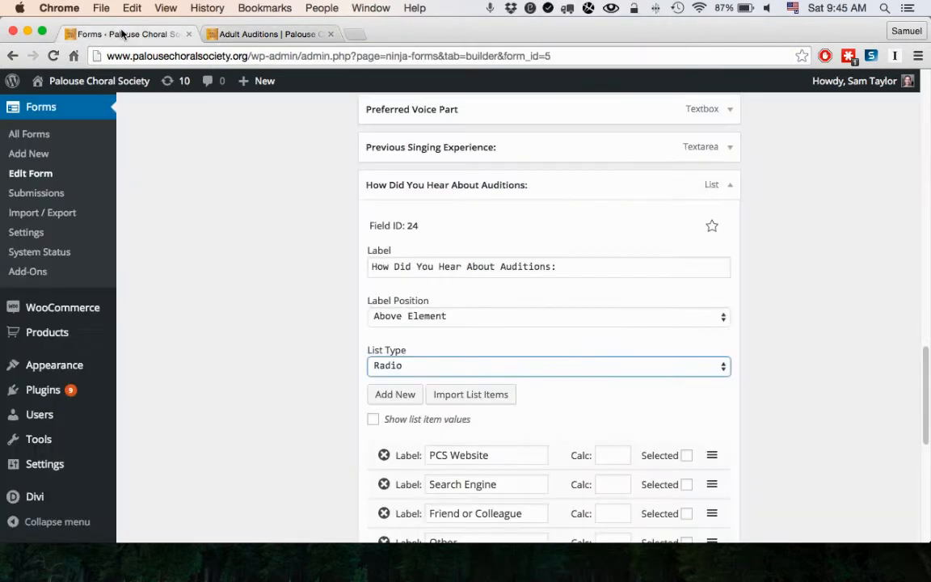
- Review the List Type choices again, keeping Radio, and examine the item labels of the How Did You Hear About Auditions field
click(411, 368)
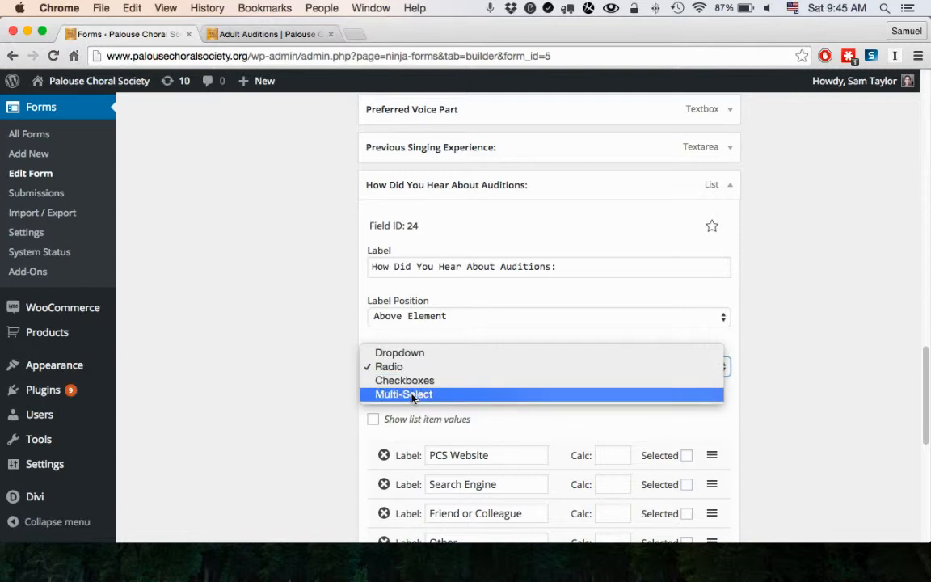
click(320, 352)
scroll(327, 364, down, 3)
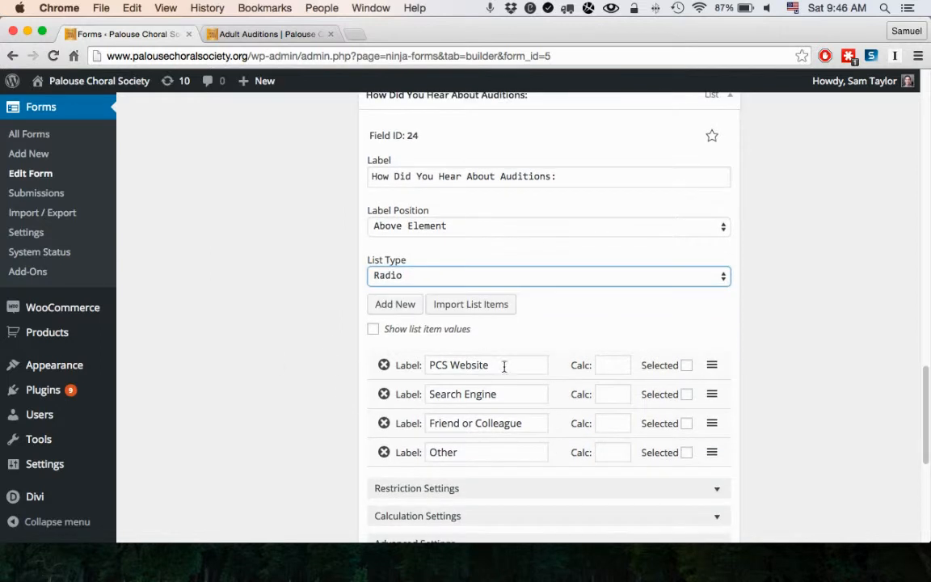
drag(504, 366, 411, 362)
click(503, 394)
drag(527, 423, 438, 423)
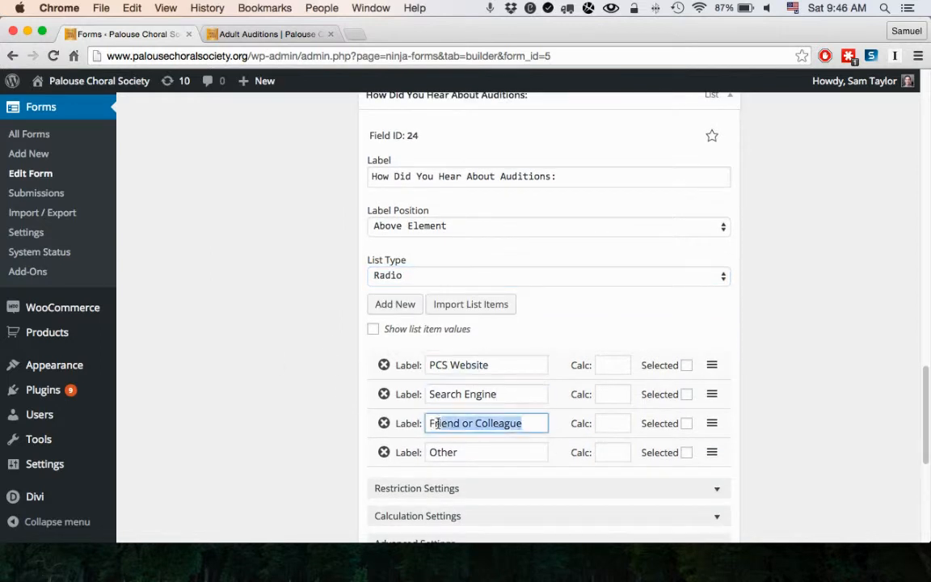
click(783, 361)
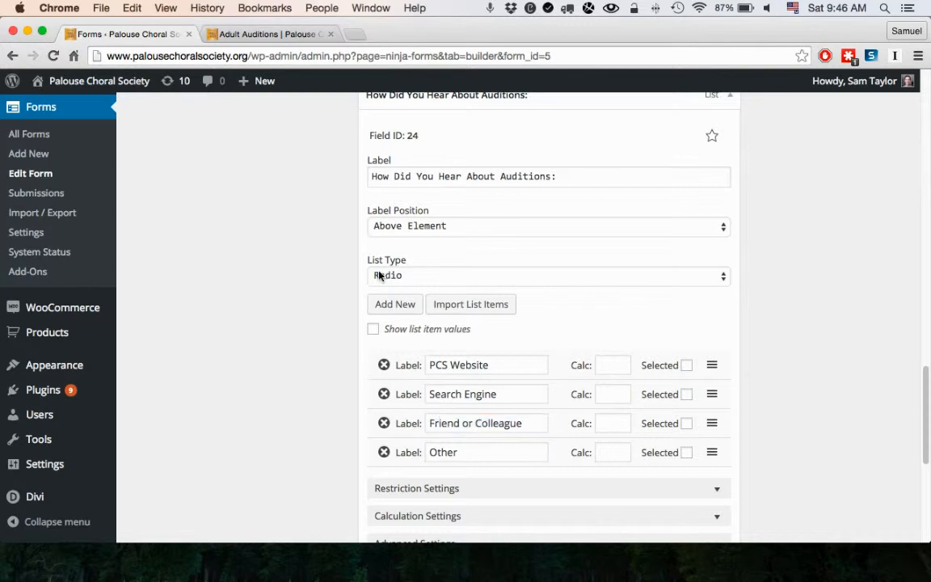
- Look over the remaining form fields, then expand the Submit field and examine its label
scroll(686, 336, down, 5)
scroll(533, 374, down, 4)
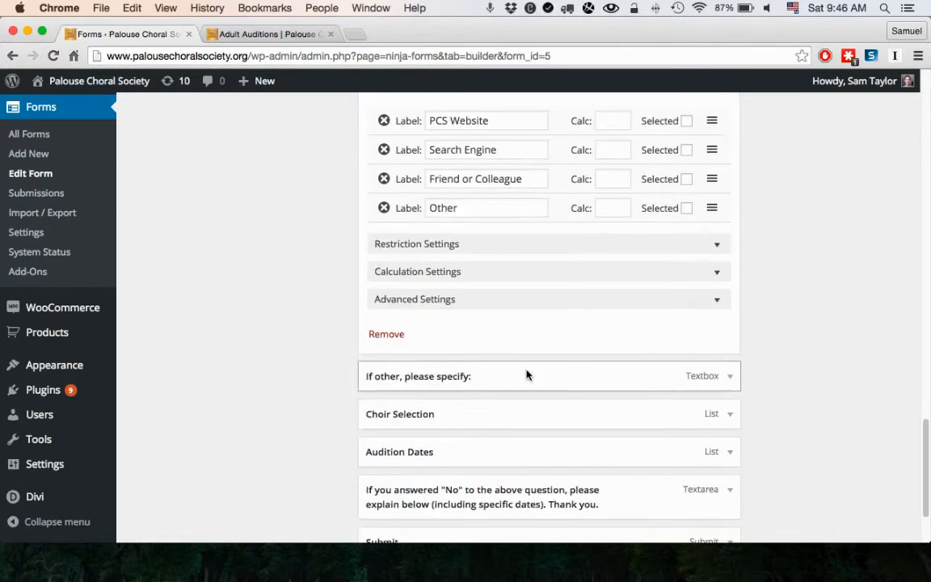
scroll(767, 332, up, 5)
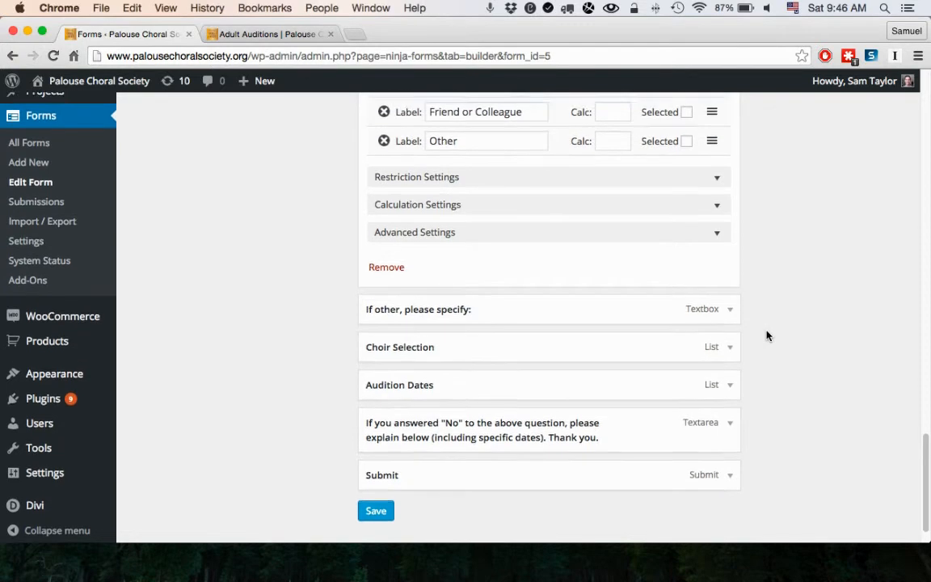
scroll(764, 330, down, 6)
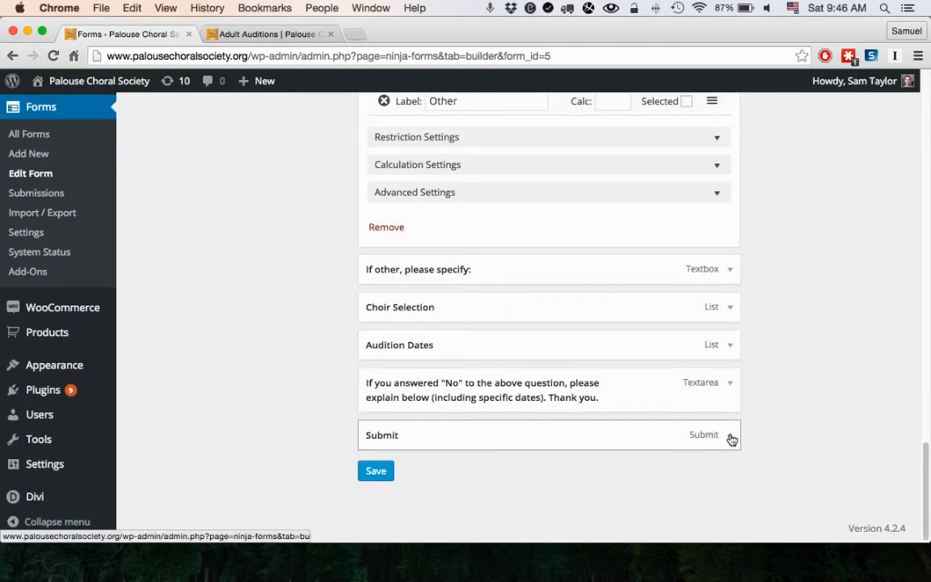
click(515, 430)
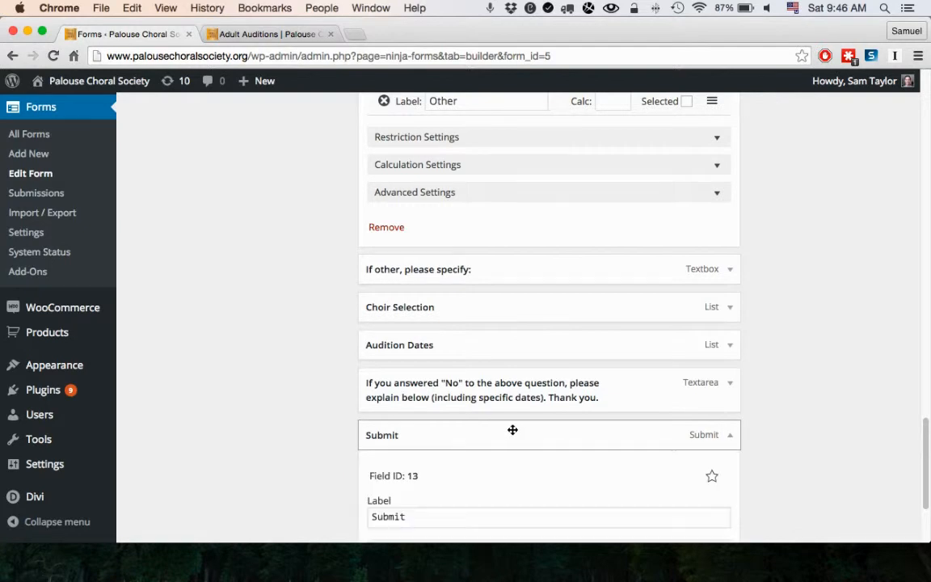
scroll(515, 430, down, 4)
click(417, 366)
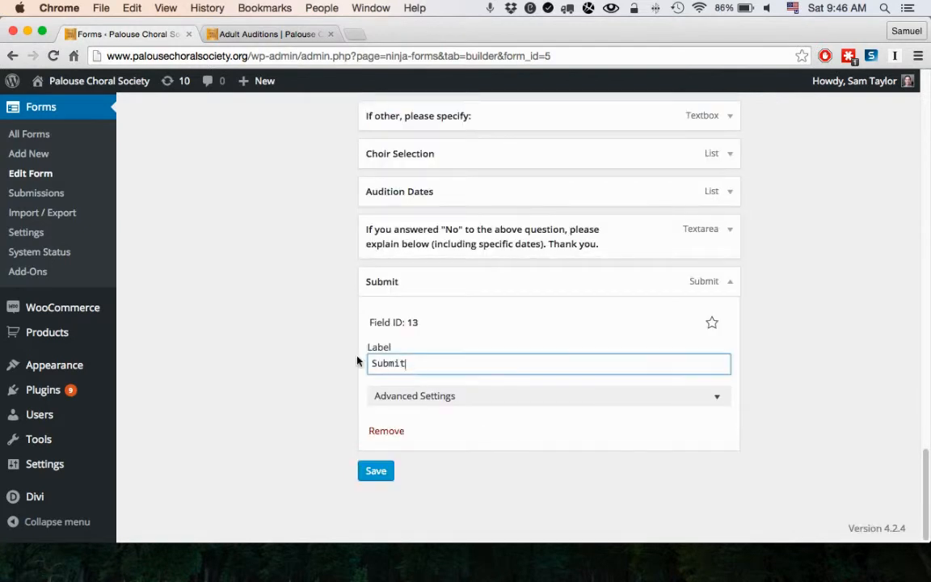
- Expand the Submit field's Advanced Settings and compare its Custom CSS Classes with the Submit button on the published page
click(714, 395)
scroll(718, 398, down, 2)
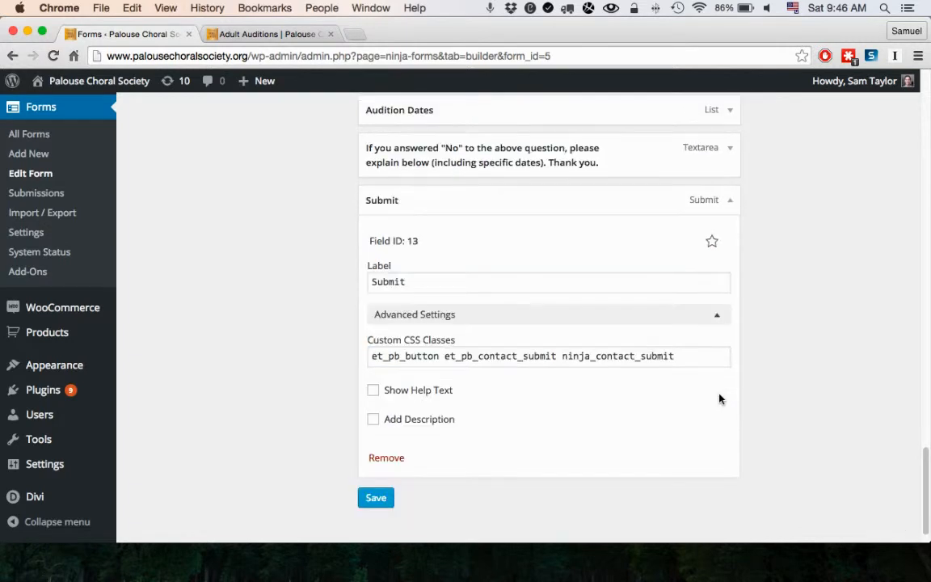
drag(681, 348, 374, 333)
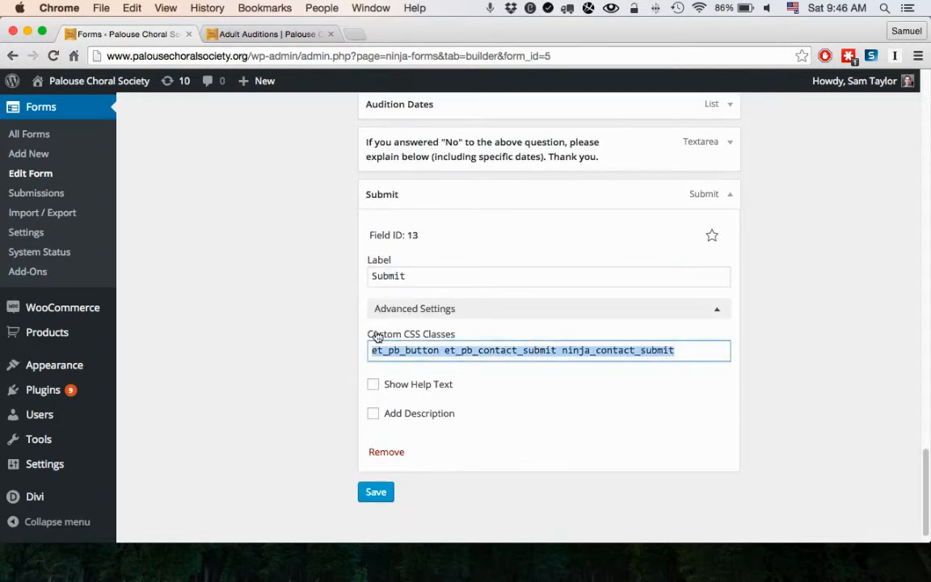
click(223, 33)
scroll(522, 403, down, 10)
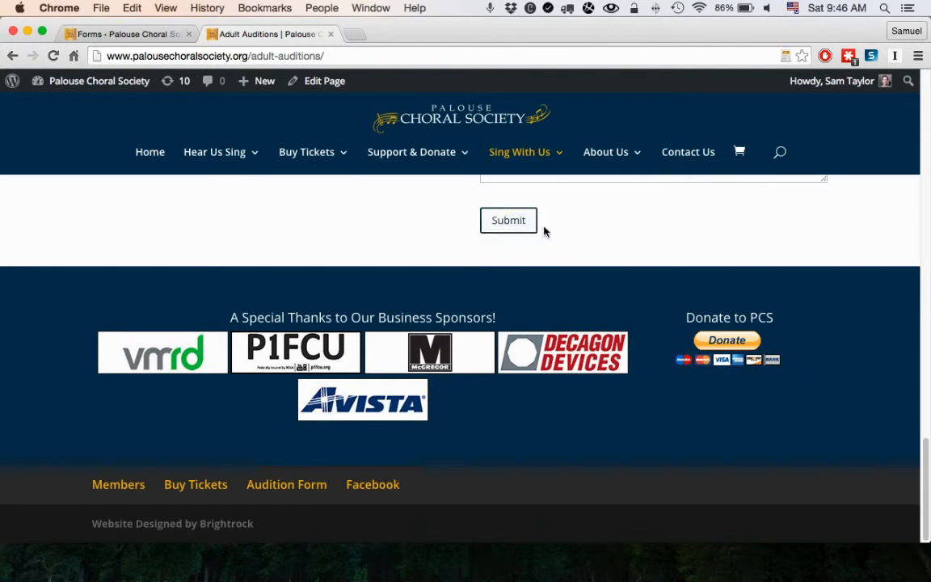
- Return from the published audition page to the form editor and highlight the Submit field's Custom CSS Classes
scroll(425, 228, up, 3)
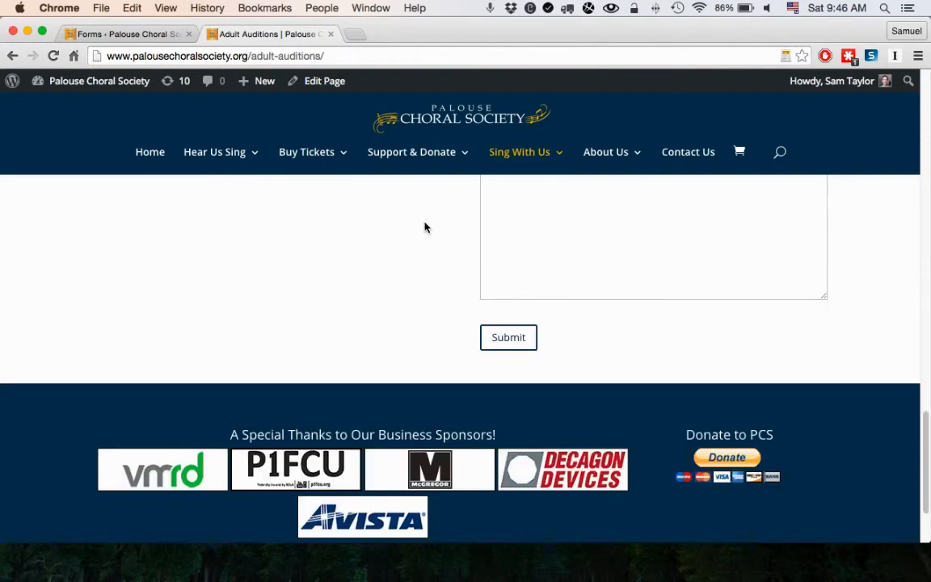
scroll(324, 260, up, 10)
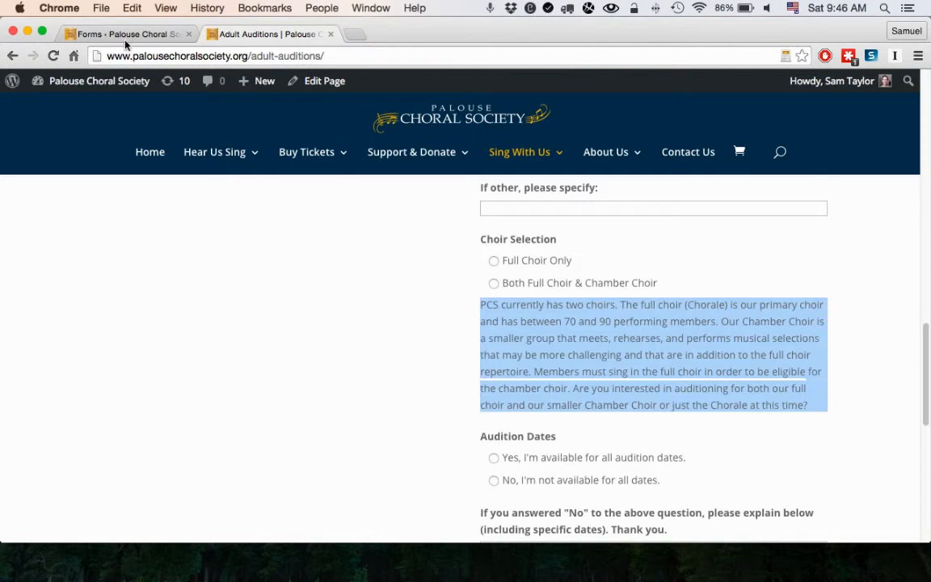
click(113, 34)
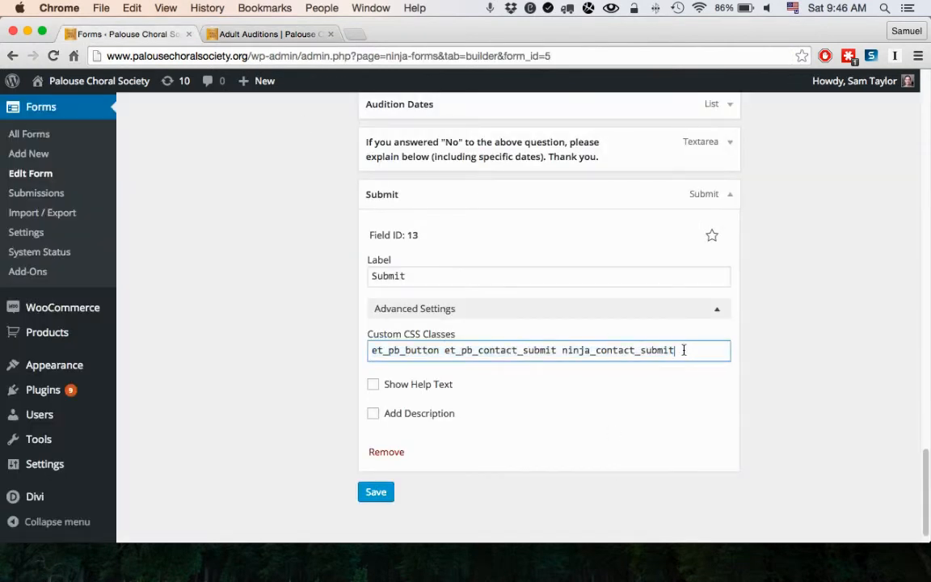
triple_click(528, 350)
click(491, 351)
triple_click(419, 350)
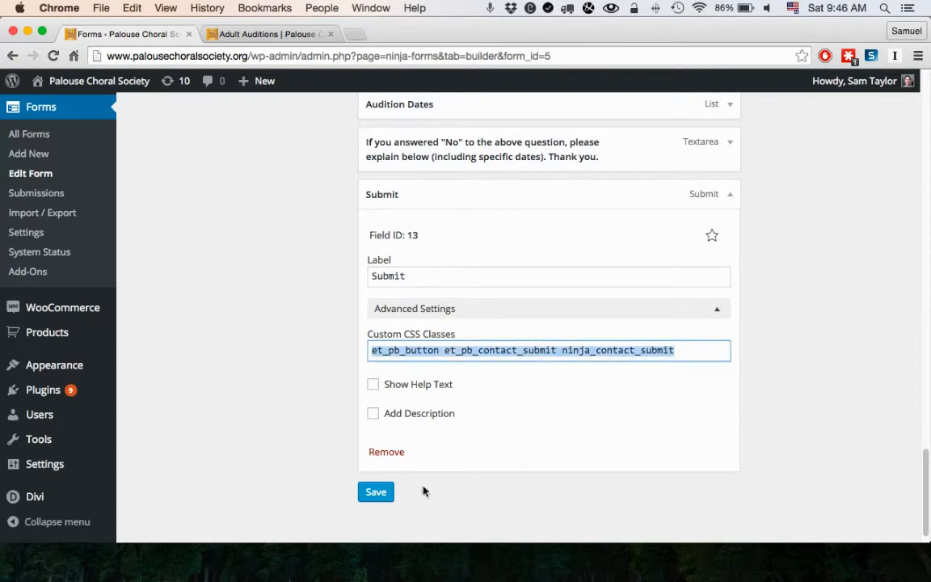
- Check the Submit button on the published page again, then reselect its Custom CSS Classes in the form editor
click(260, 36)
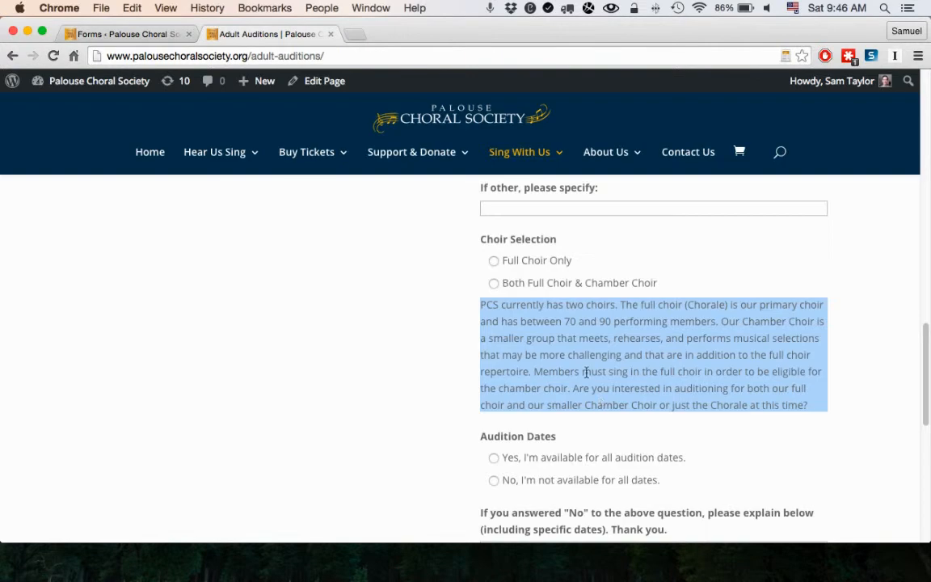
scroll(526, 333, down, 10)
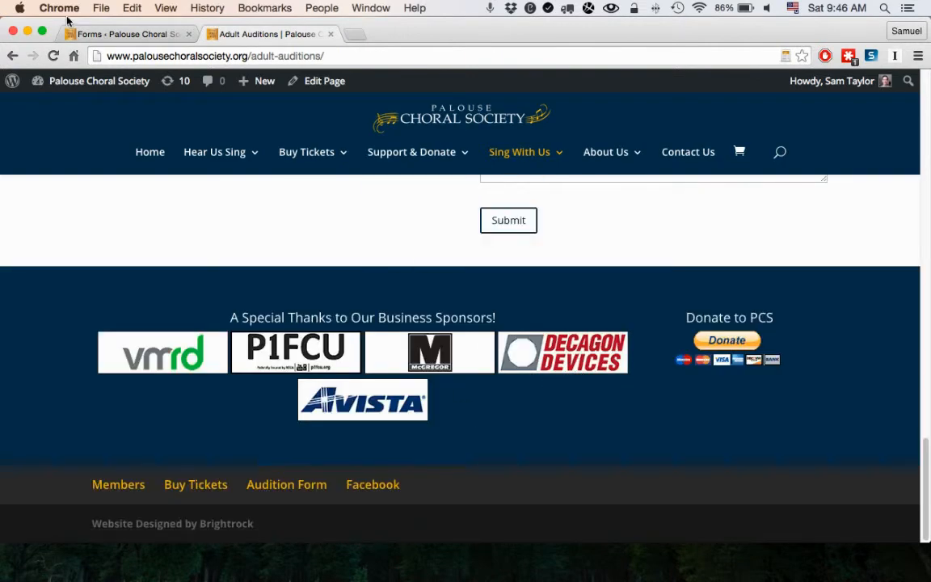
click(119, 36)
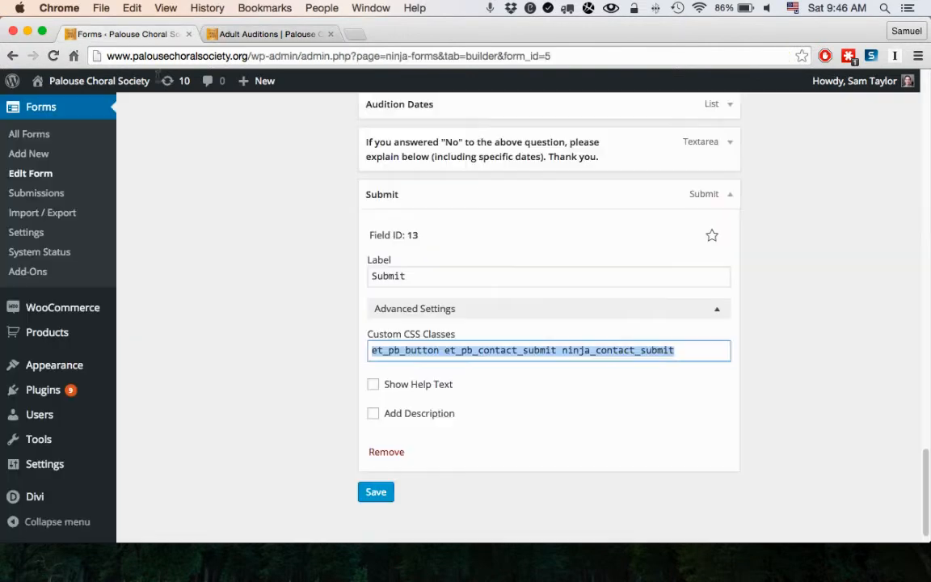
click(691, 353)
drag(690, 353, 367, 353)
triple_click(506, 351)
- Expand the Phone field and its Restriction Settings, and examine the Input Mask option
scroll(456, 292, up, 1)
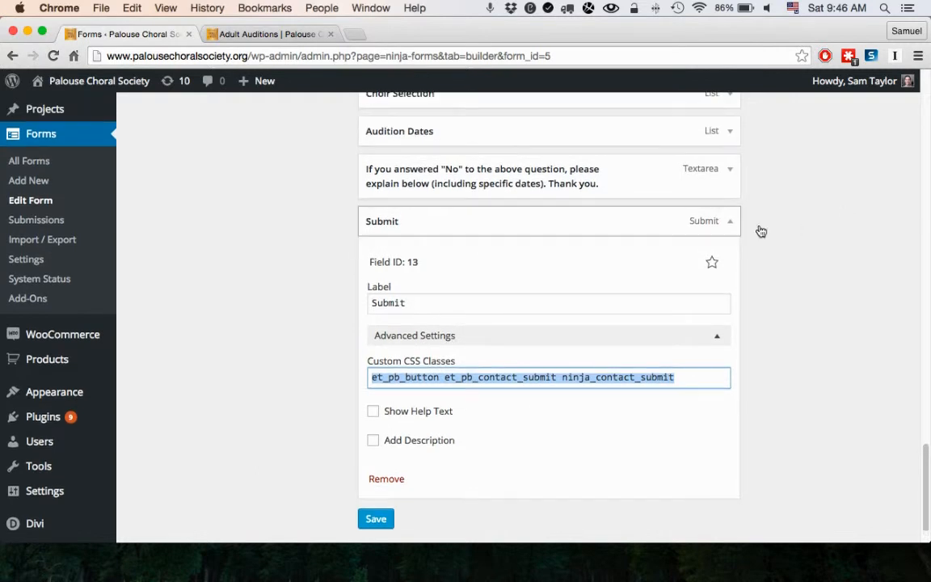
scroll(682, 229, up, 10)
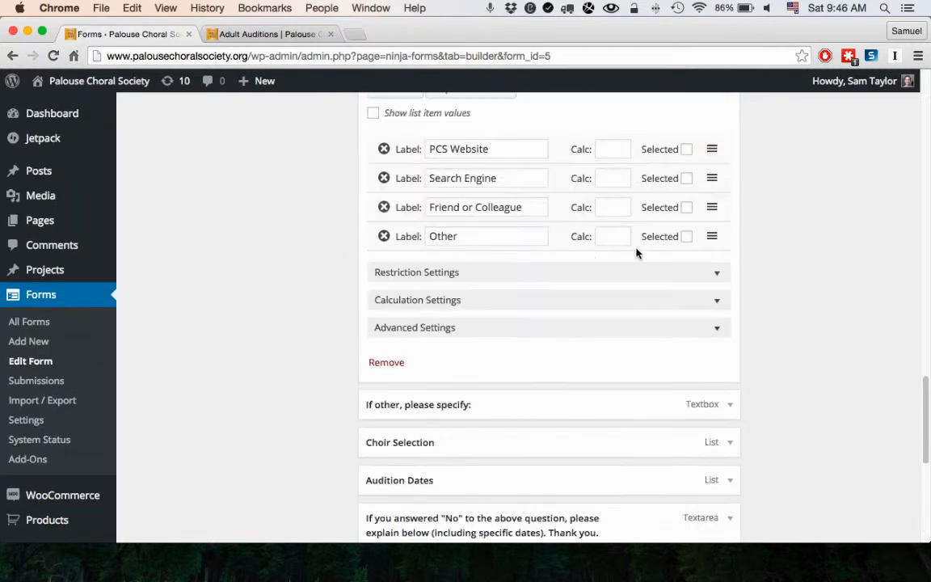
scroll(654, 242, up, 8)
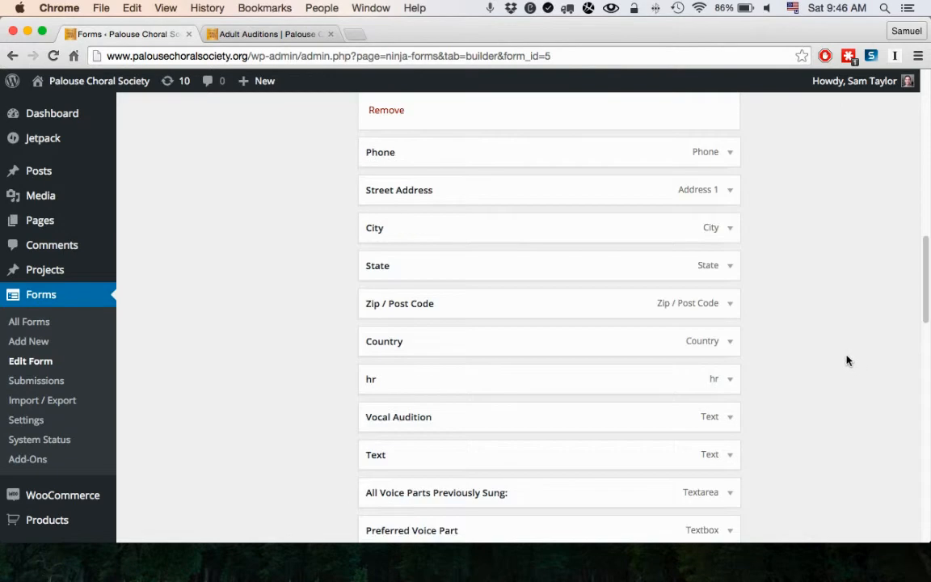
scroll(746, 343, up, 3)
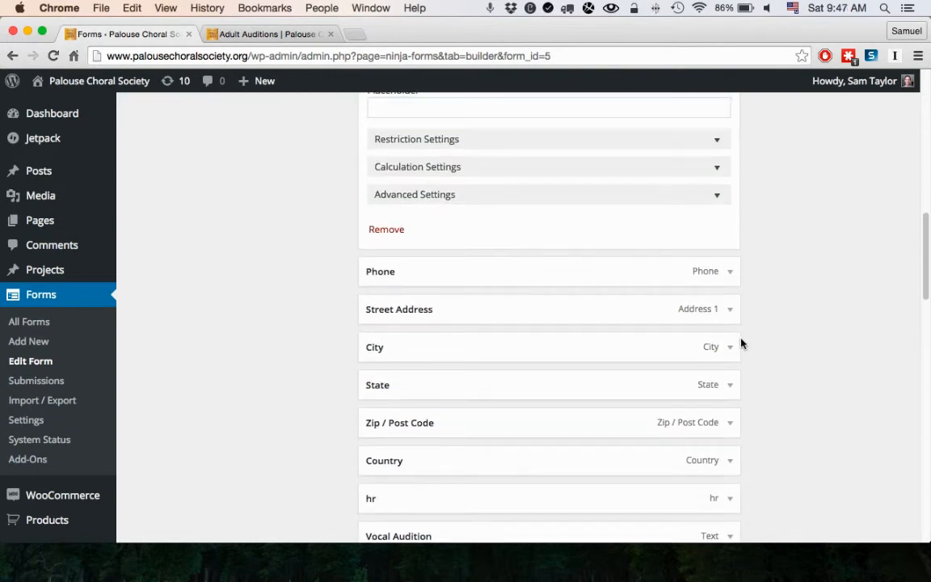
scroll(754, 404, up, 3)
scroll(739, 406, down, 3)
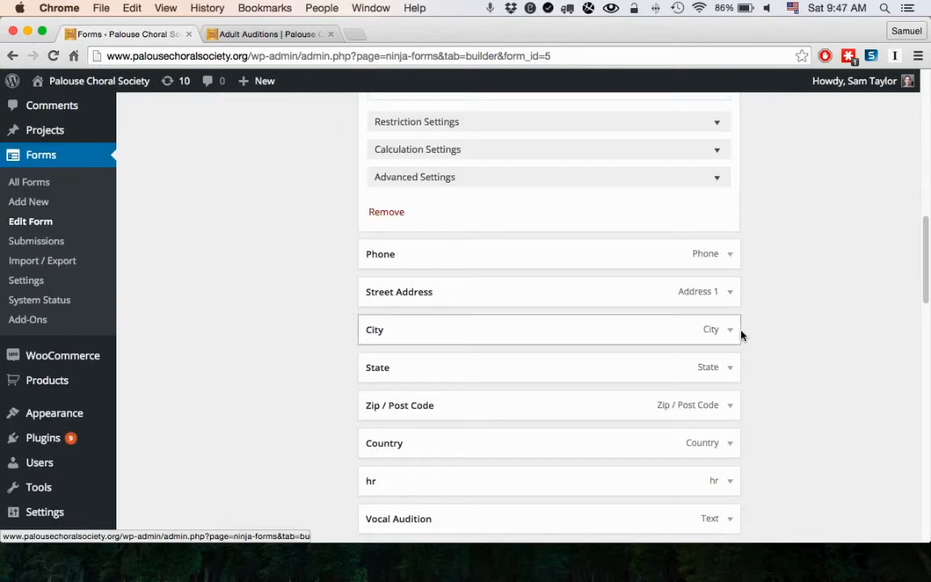
click(731, 256)
scroll(654, 365, down, 2)
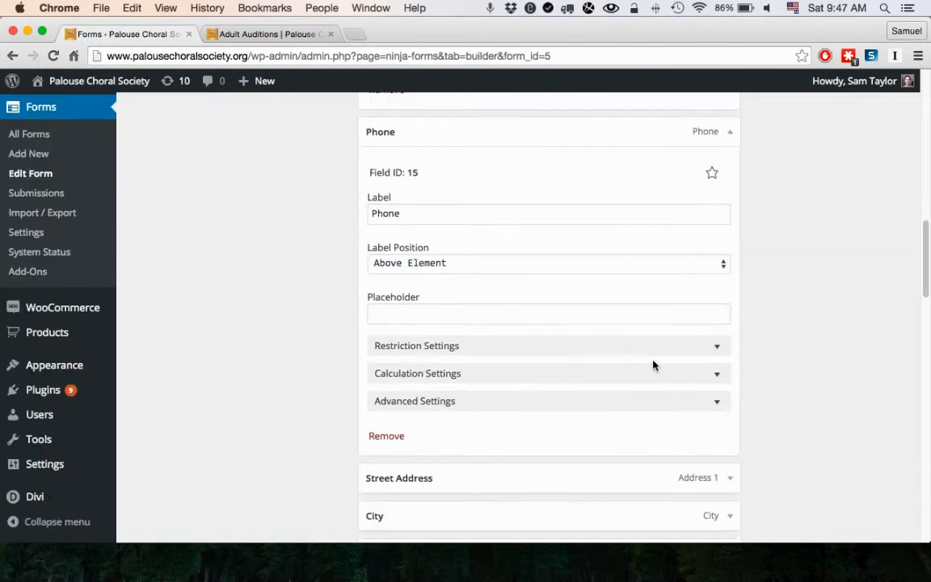
scroll(661, 376, down, 2)
scroll(674, 346, up, 2)
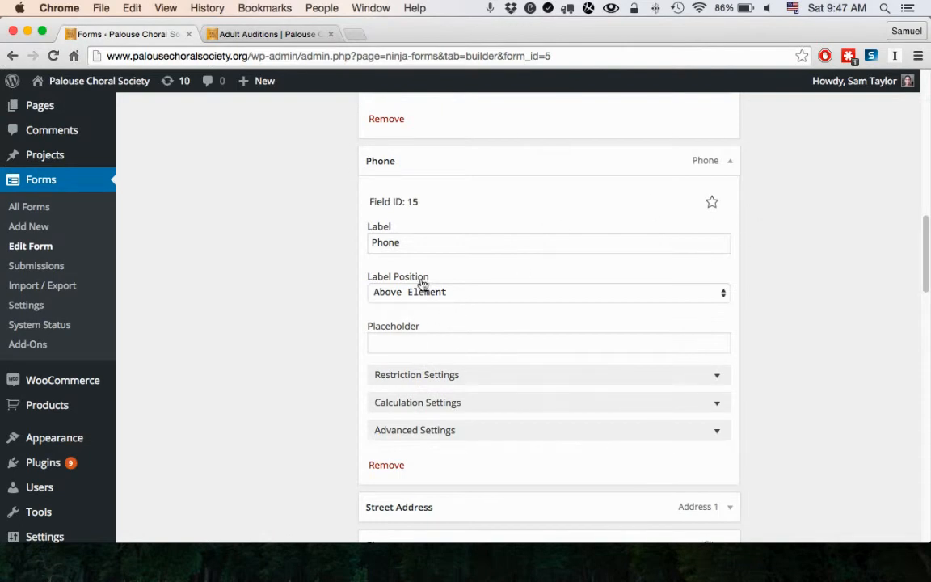
click(716, 379)
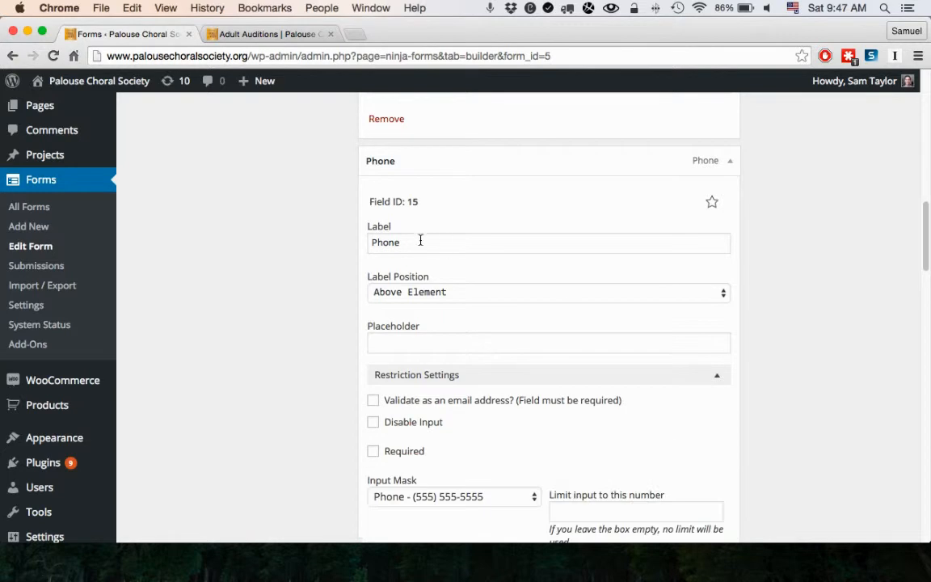
scroll(564, 424, down, 3)
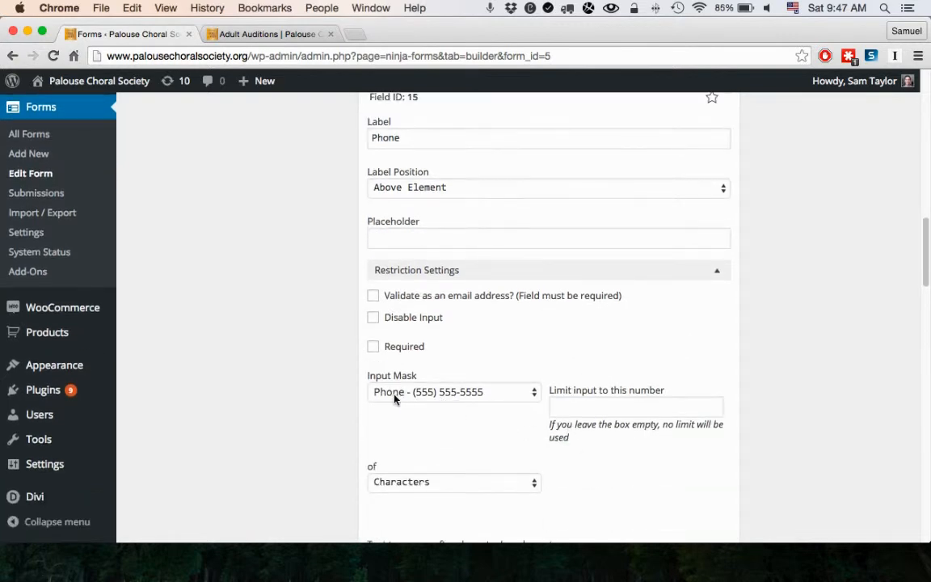
- Switch to the published Adult Auditions page and activate the Phone field to examine its input mask
click(267, 33)
scroll(399, 283, up, 1)
scroll(405, 286, up, 15)
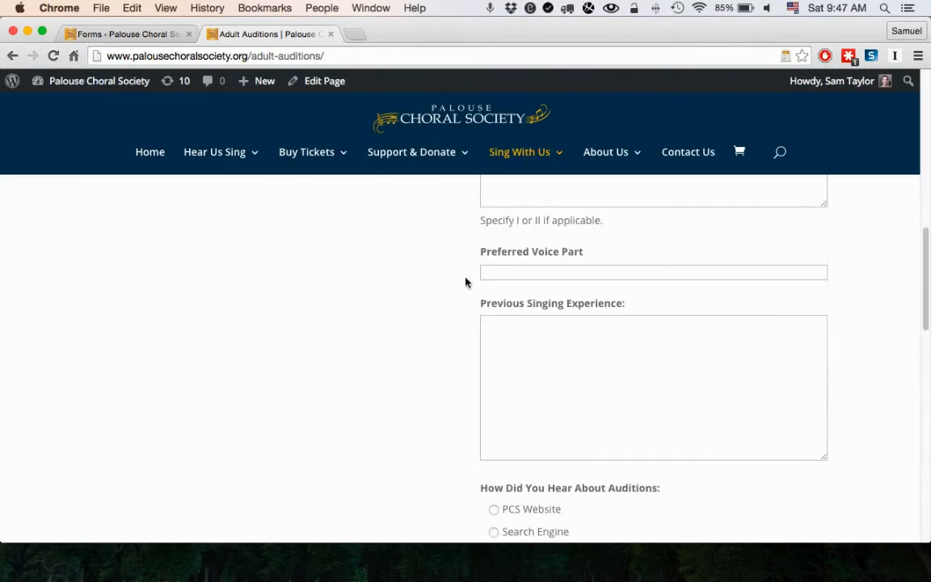
scroll(492, 267, up, 6)
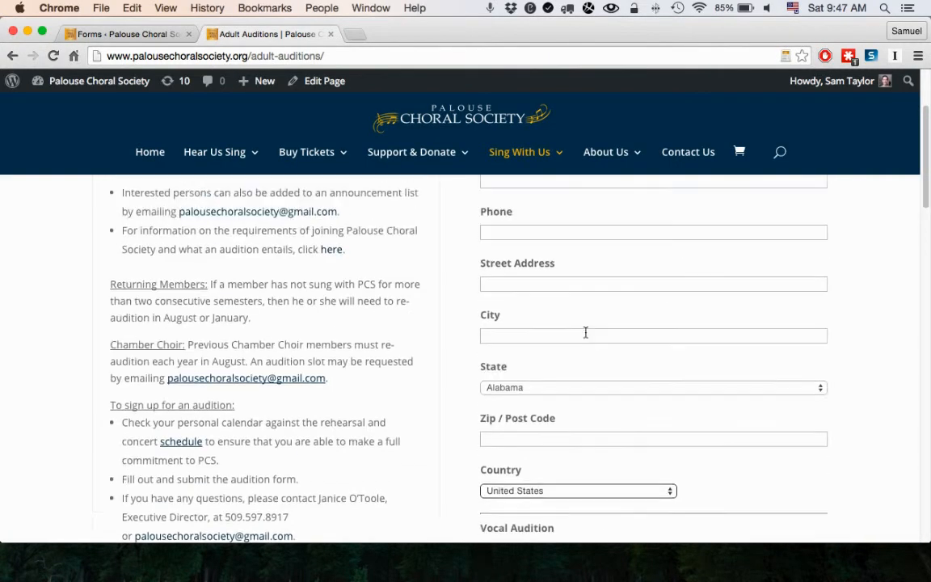
click(506, 273)
drag(548, 272, 469, 270)
click(544, 271)
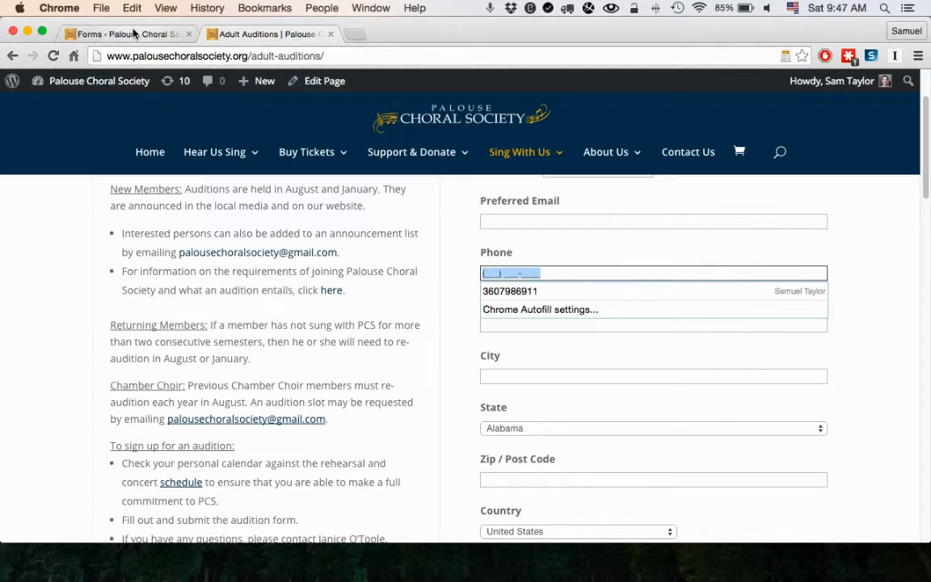
- Back in the form editor, expand the State field to examine its Dropdown list items, then collapse it
click(107, 33)
scroll(532, 321, down, 5)
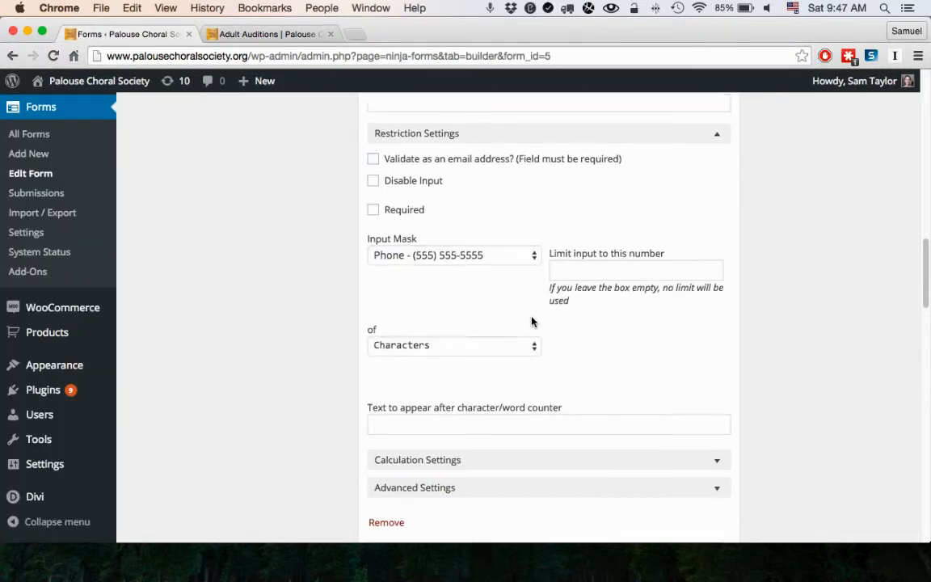
scroll(550, 243, down, 4)
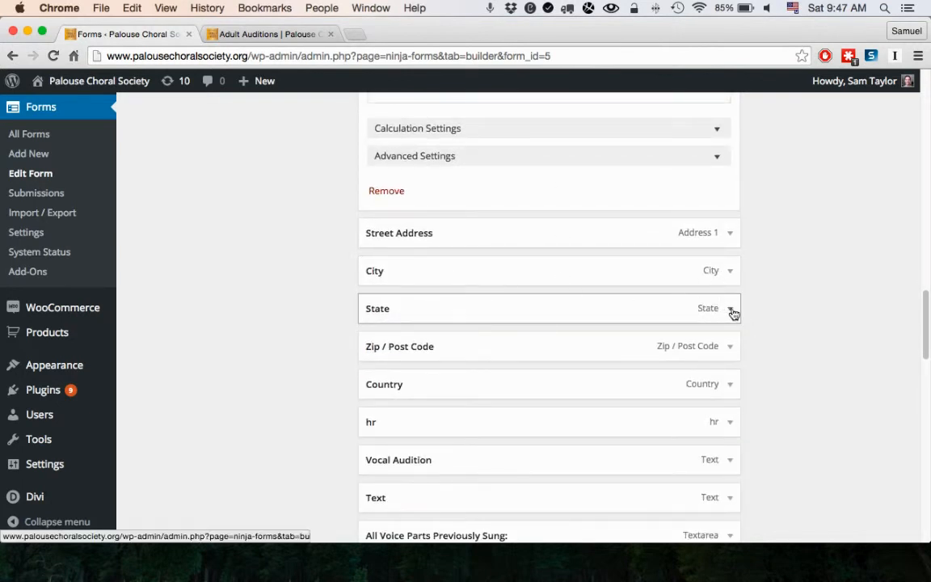
click(728, 310)
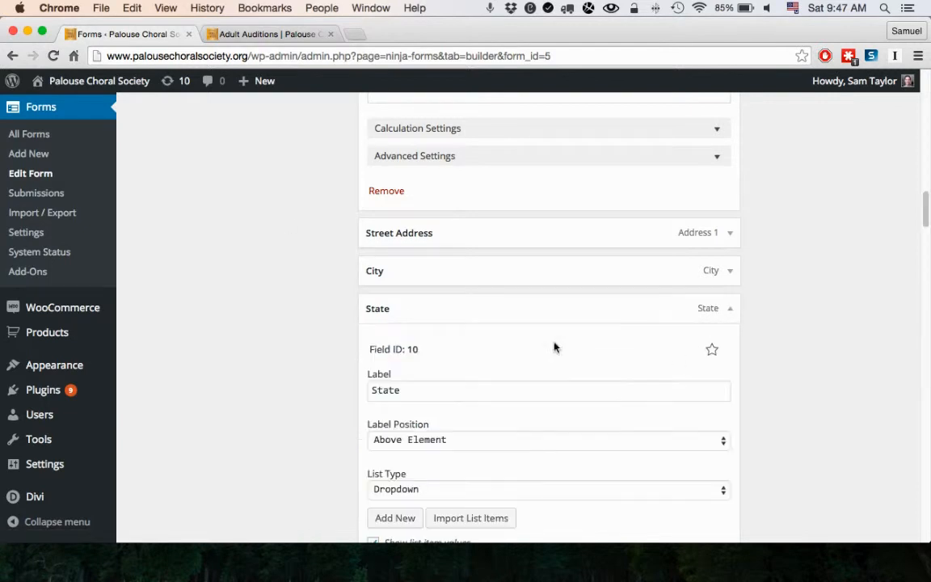
scroll(477, 347, down, 5)
scroll(489, 468, down, 3)
scroll(647, 320, up, 7)
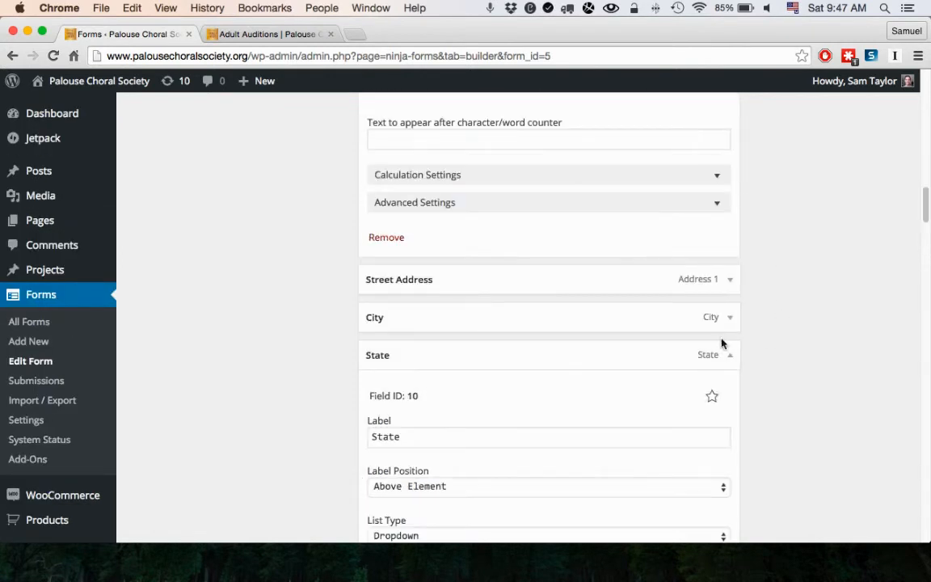
click(728, 354)
- Review the available Template Fields, Layout Elements, User Information and Payment Fields in the form builder
scroll(225, 296, down, 5)
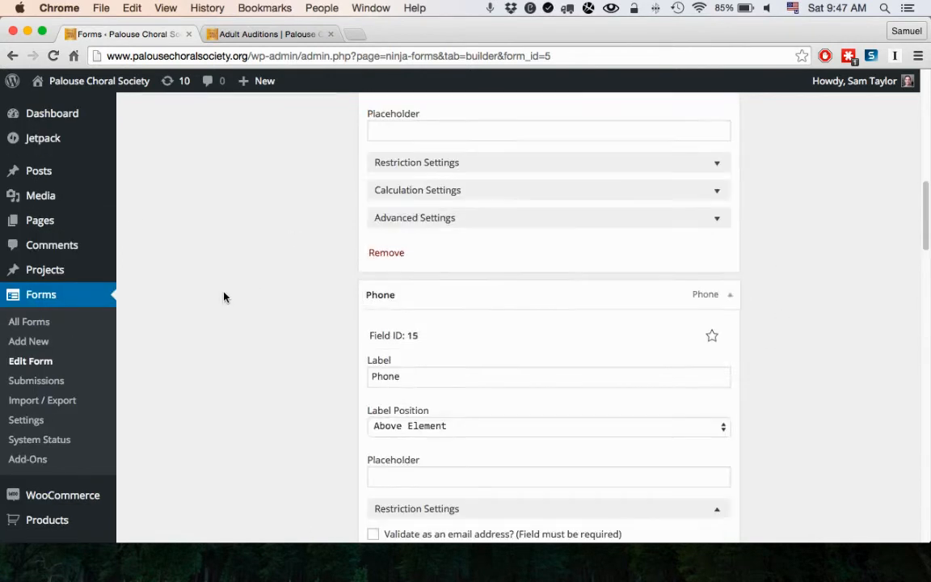
scroll(224, 293, up, 5)
scroll(246, 449, down, 2)
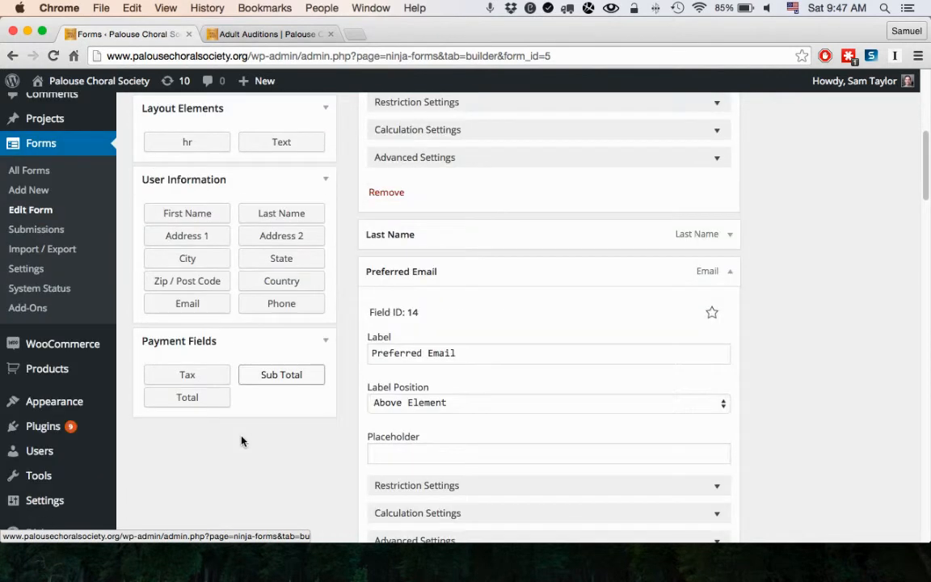
scroll(265, 422, up, 3)
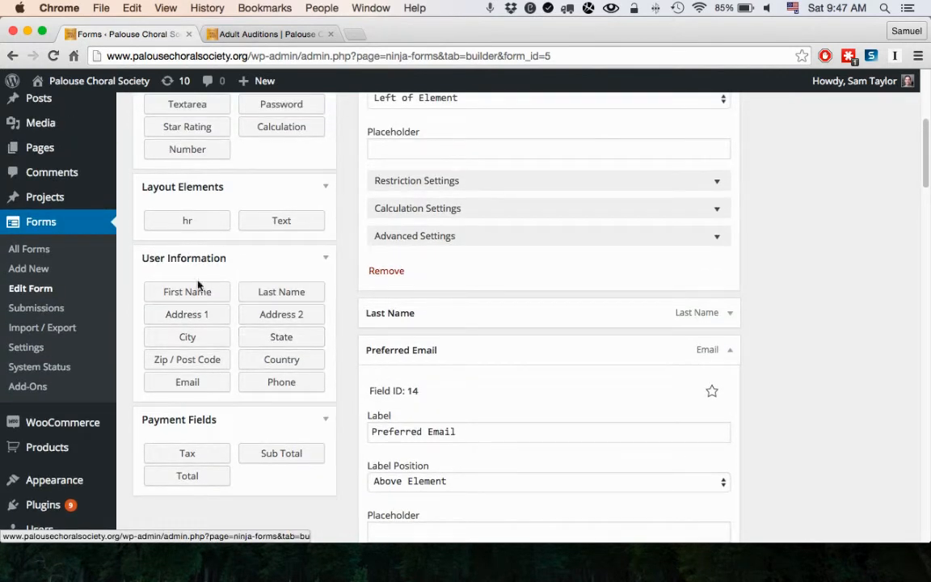
scroll(463, 302, up, 5)
scroll(283, 323, down, 1)
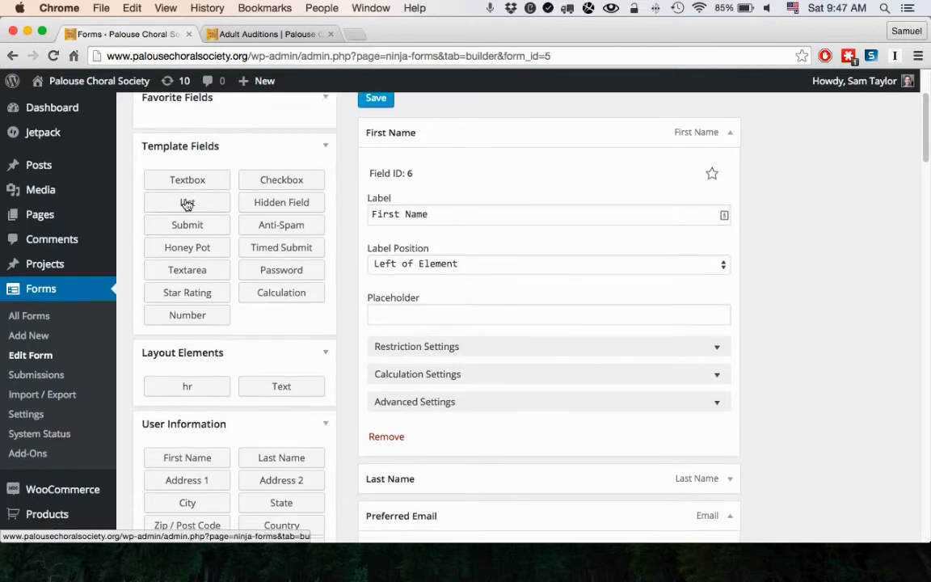
scroll(192, 386, down, 4)
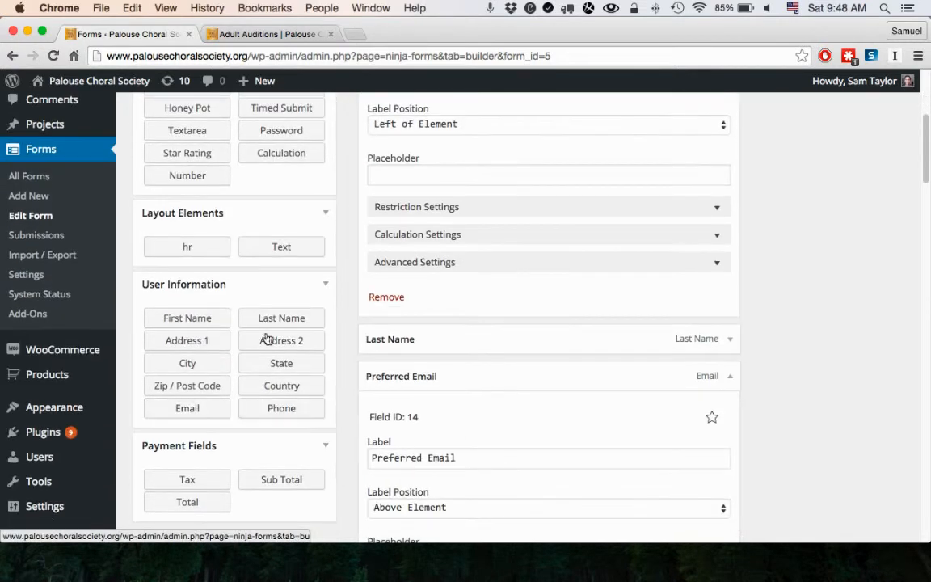
scroll(265, 372, up, 5)
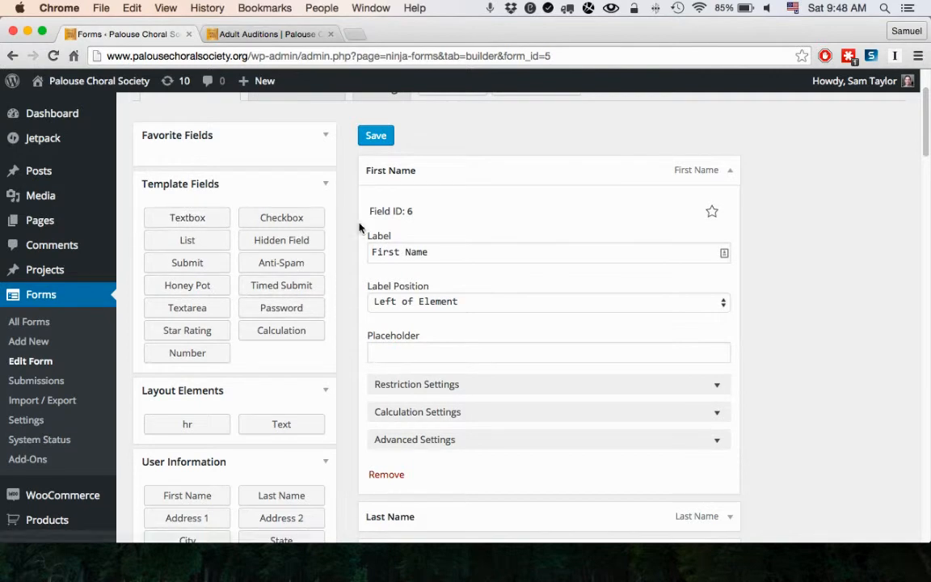
scroll(241, 419, down, 1)
scroll(241, 418, down, 5)
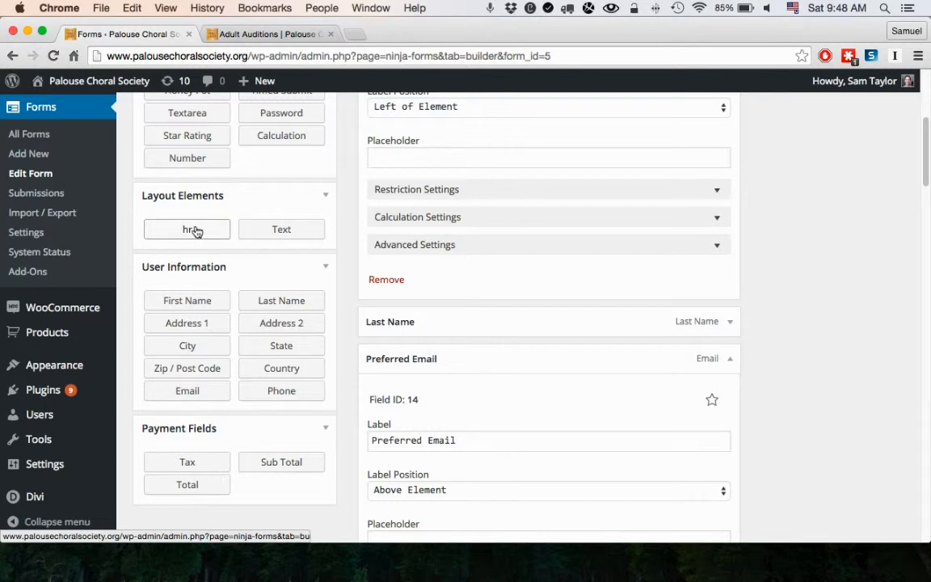
scroll(194, 231, up, 1)
- Examine the horizontal rule between Country and Vocal Audition on the published page as an example of the hr element
click(263, 34)
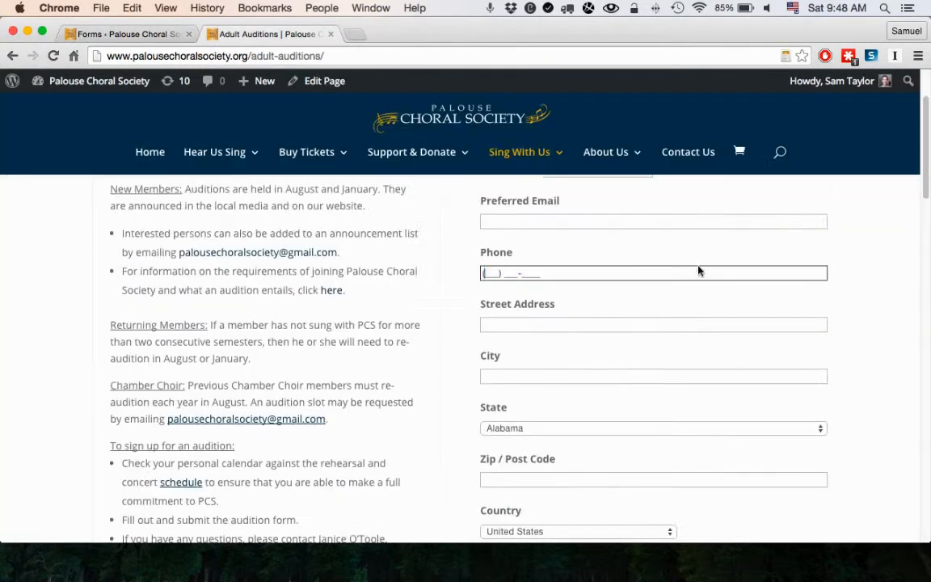
scroll(700, 271, down, 9)
drag(476, 253, 727, 263)
click(832, 250)
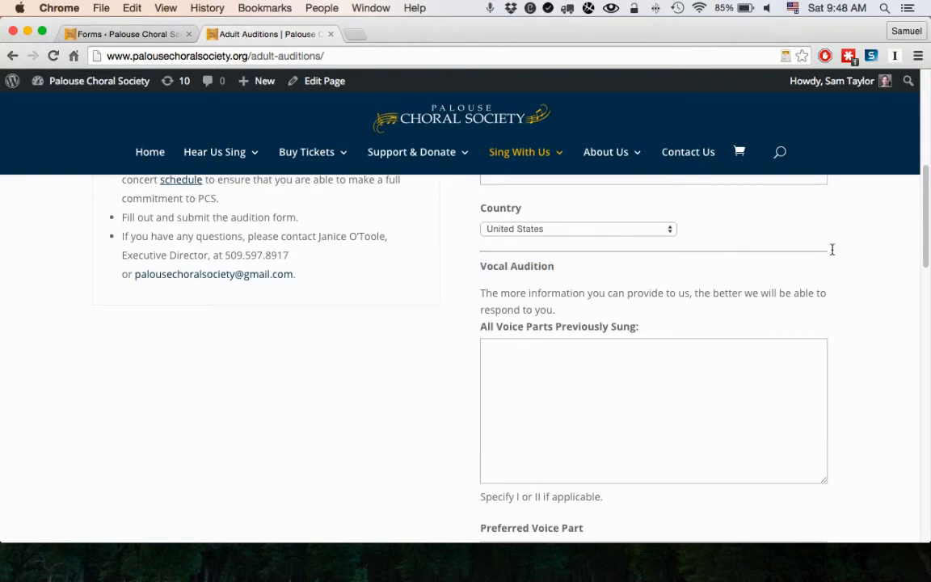
- Return to the form editor and look over the User Information and Payment Fields beside the Preferred Email field
click(115, 34)
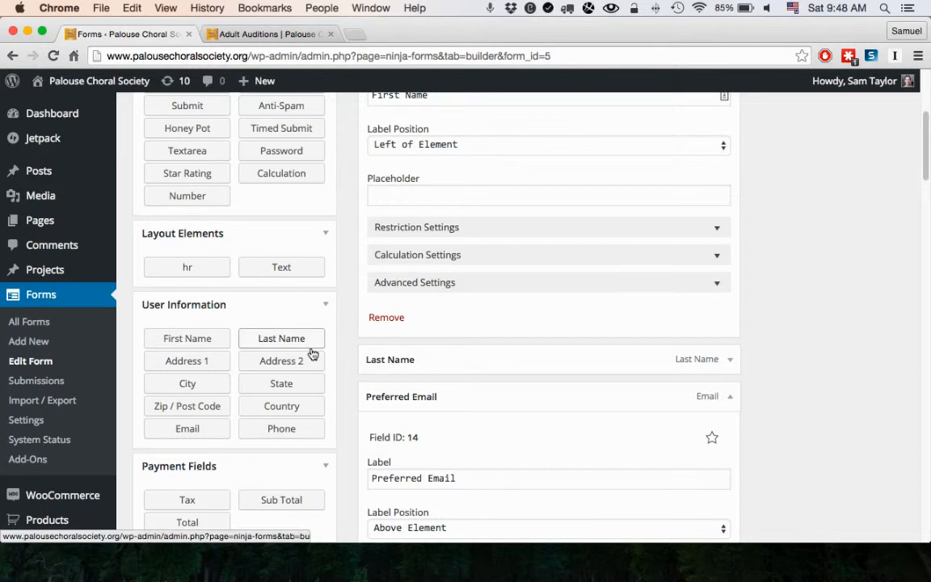
scroll(310, 355, down, 2)
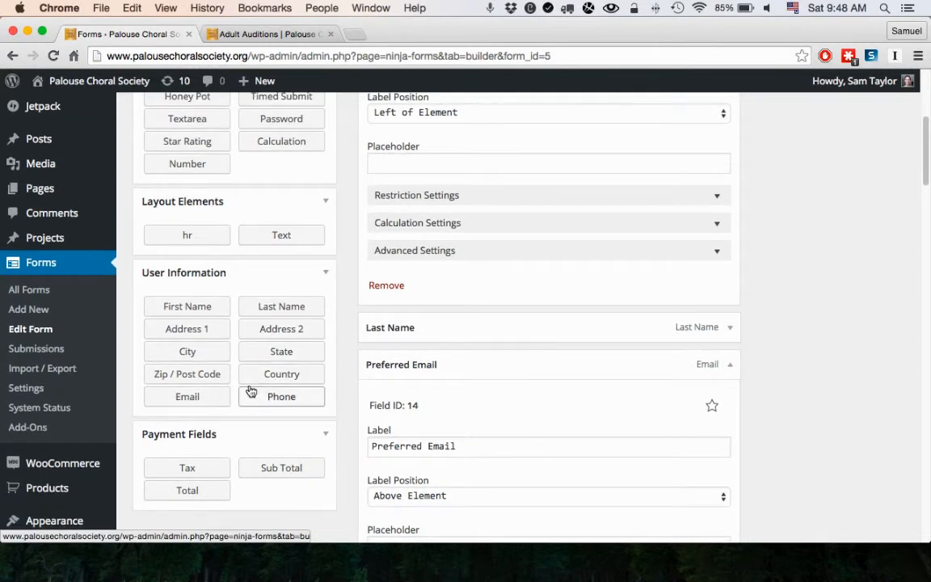
scroll(251, 392, down, 5)
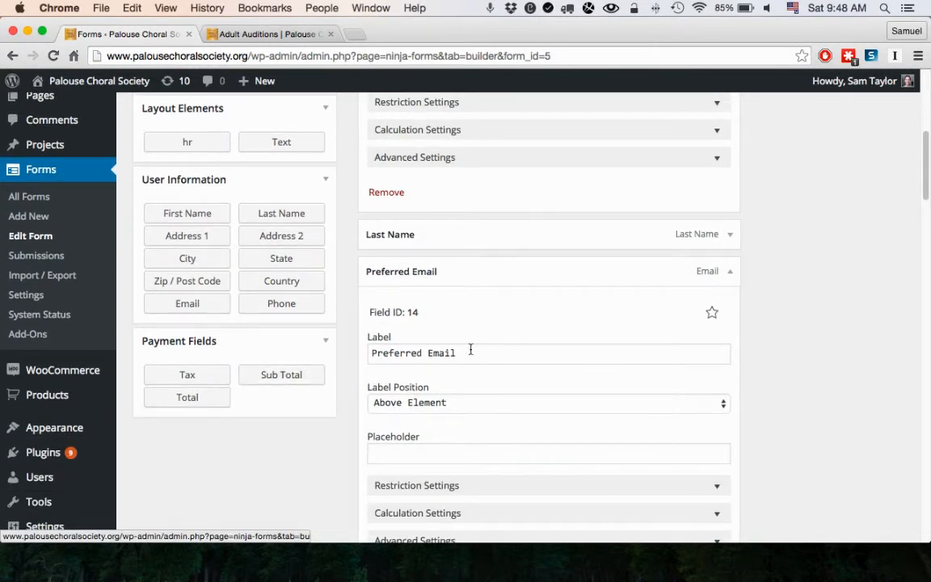
- Open the audition form's Email & Actions list, leaving the form builder without saving its changes
scroll(470, 349, up, 10)
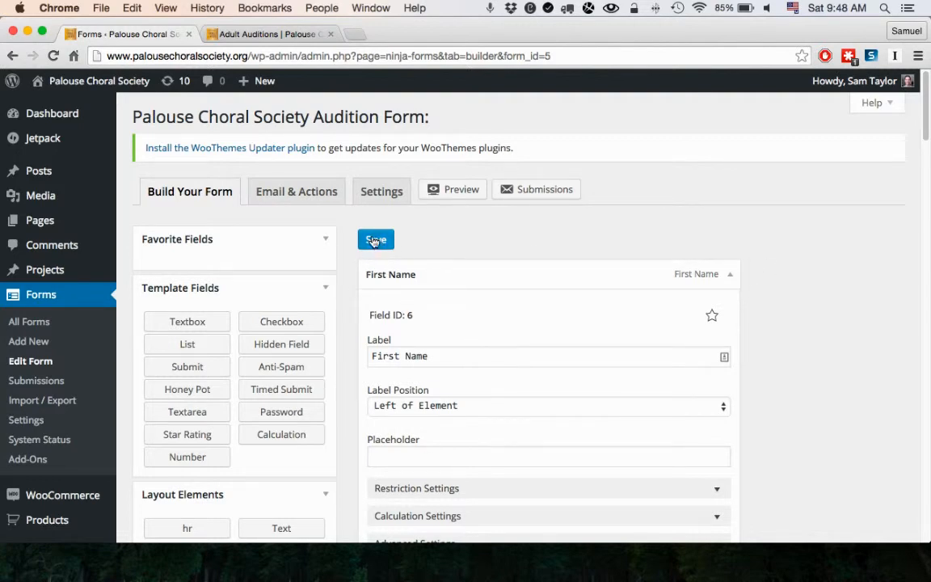
click(294, 200)
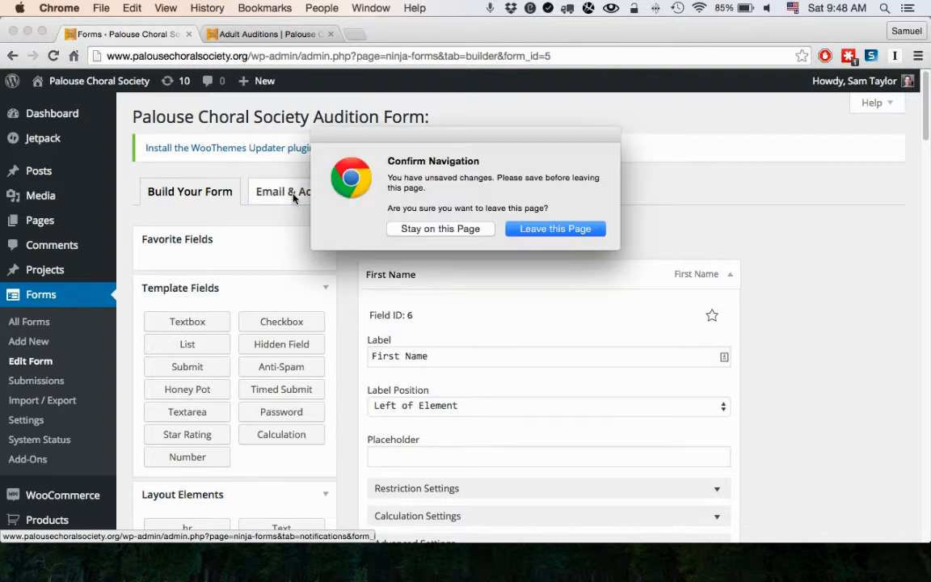
click(565, 230)
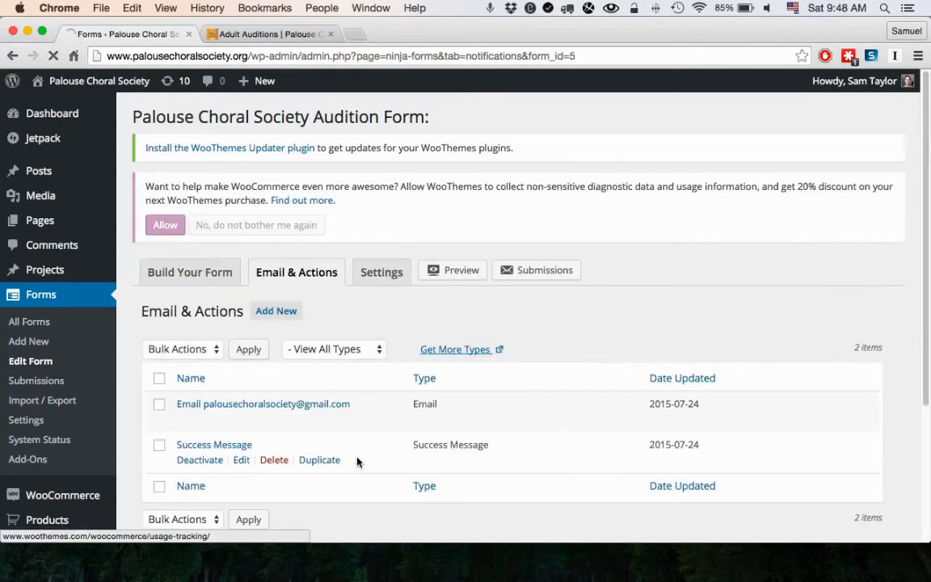
scroll(339, 420, down, 4)
mouse_move(204, 256)
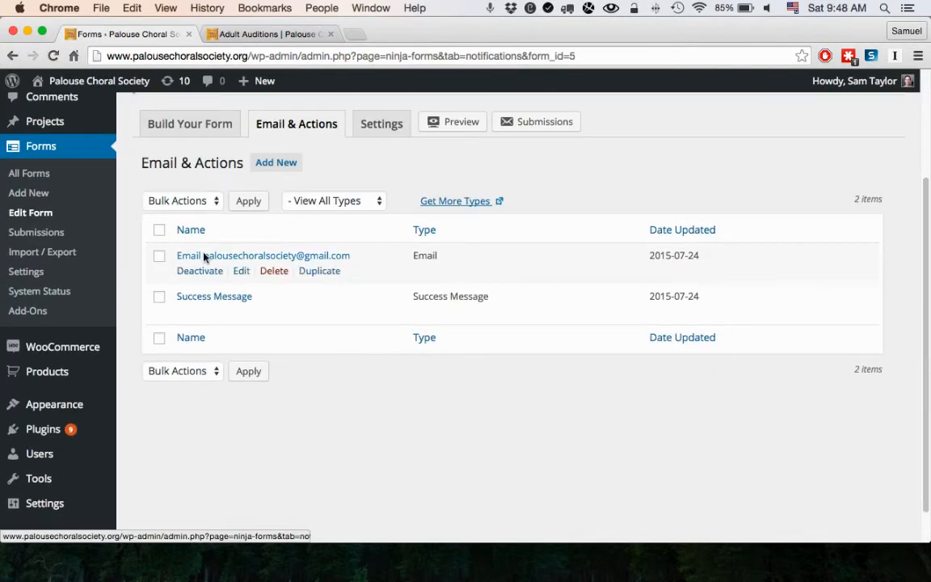
- Open the Email action for editing and examine its Type, From Name, From Address and To fields
click(240, 271)
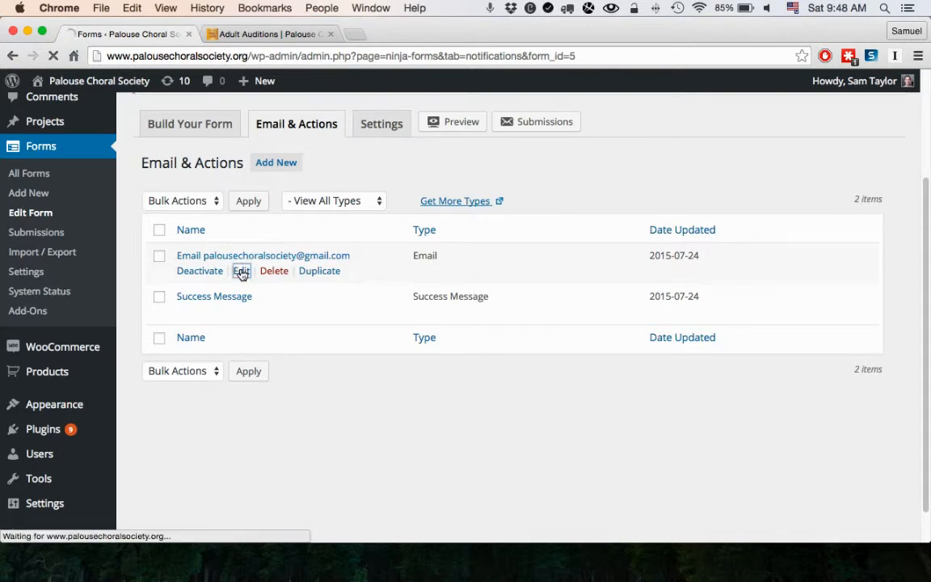
scroll(243, 274, down, 2)
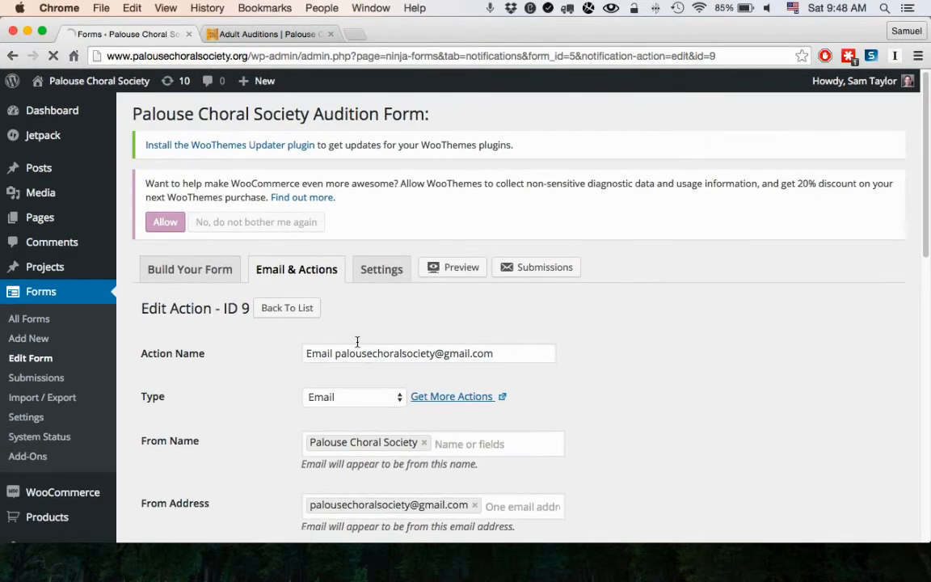
scroll(359, 349, down, 2)
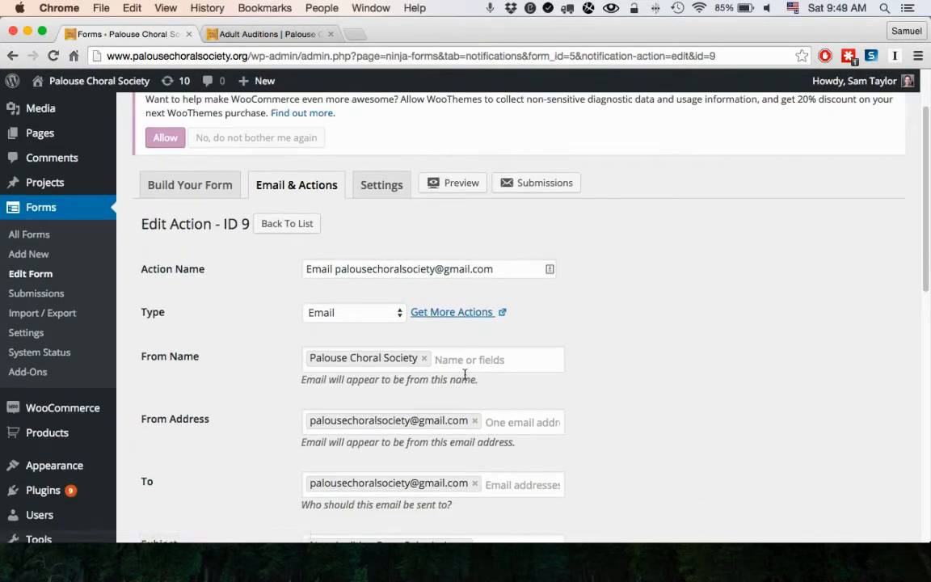
scroll(452, 363, down, 3)
scroll(374, 326, down, 1)
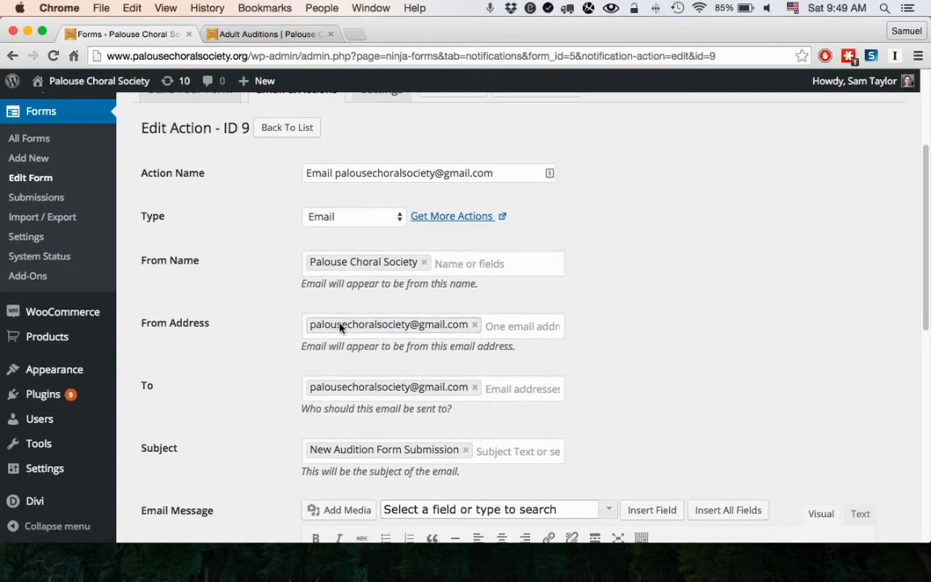
scroll(207, 373, down, 1)
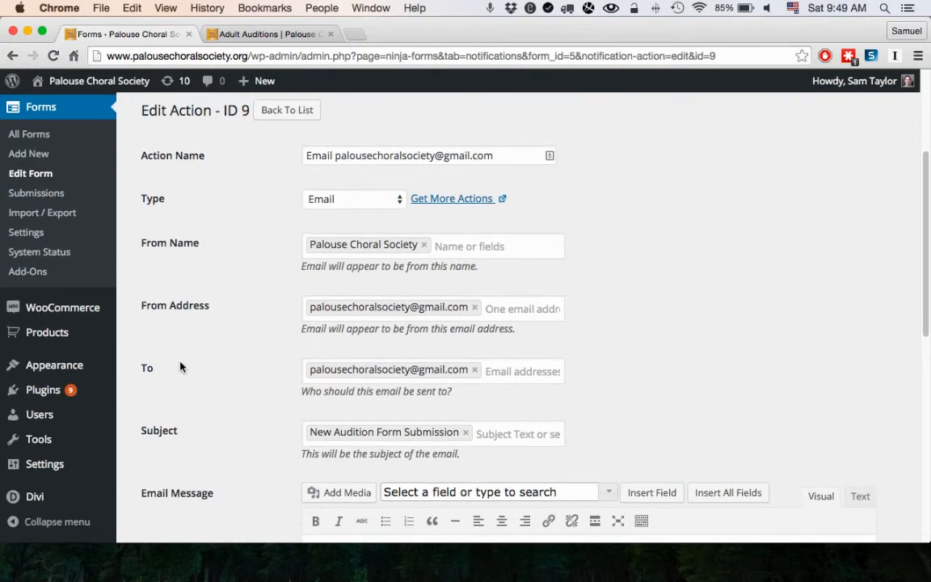
scroll(221, 448, down, 1)
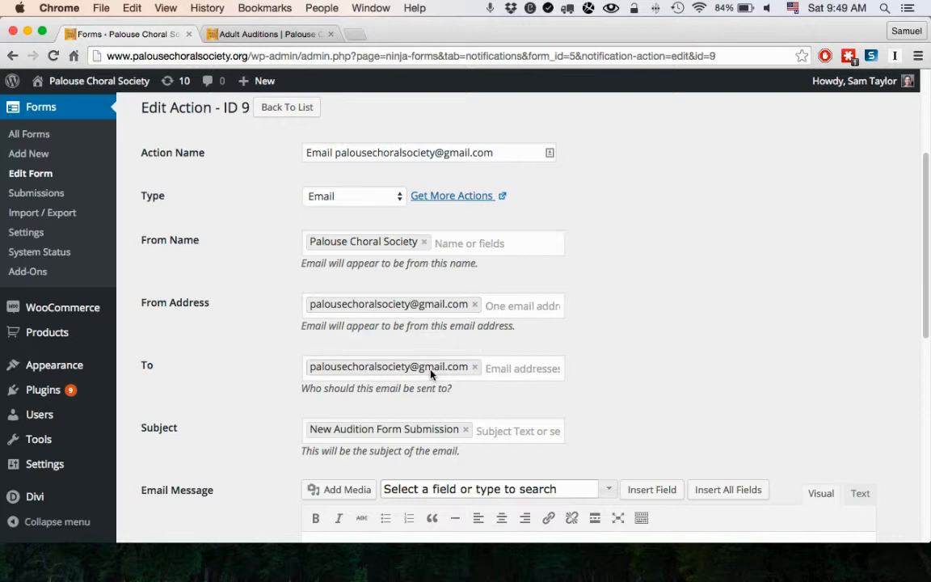
- Examine the email action's Subject and the [ninja_forms_all_fields] shortcode in its Email Message
scroll(682, 376, down, 2)
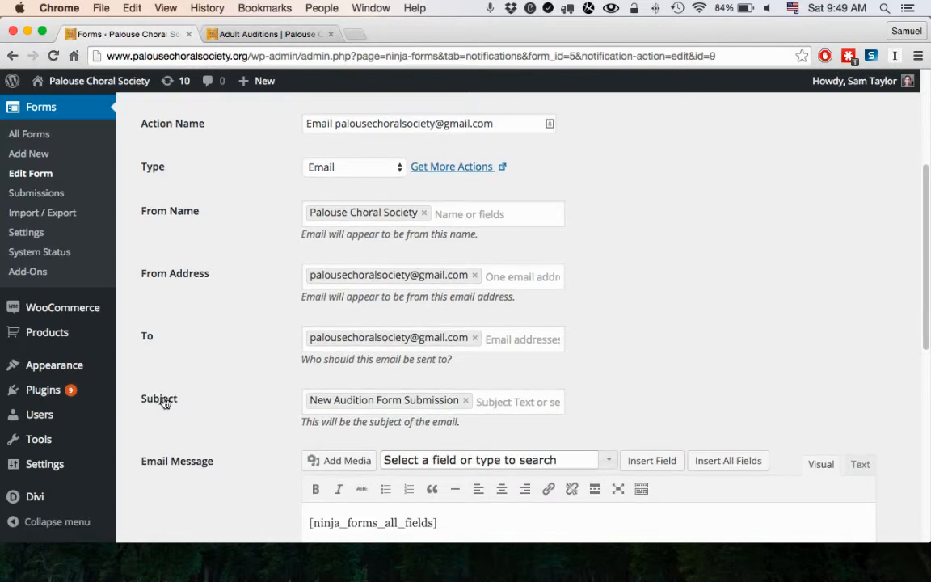
scroll(453, 404, down, 3)
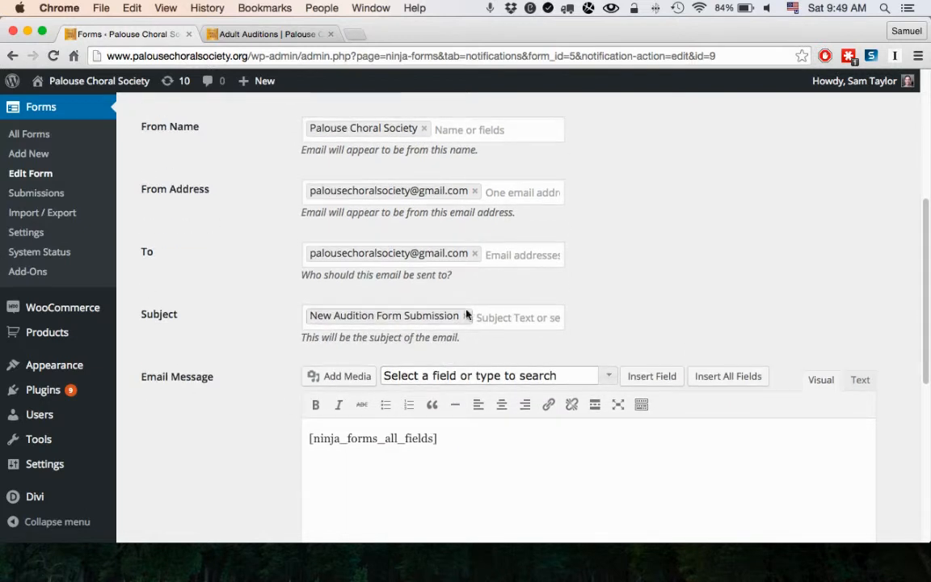
scroll(214, 410, down, 4)
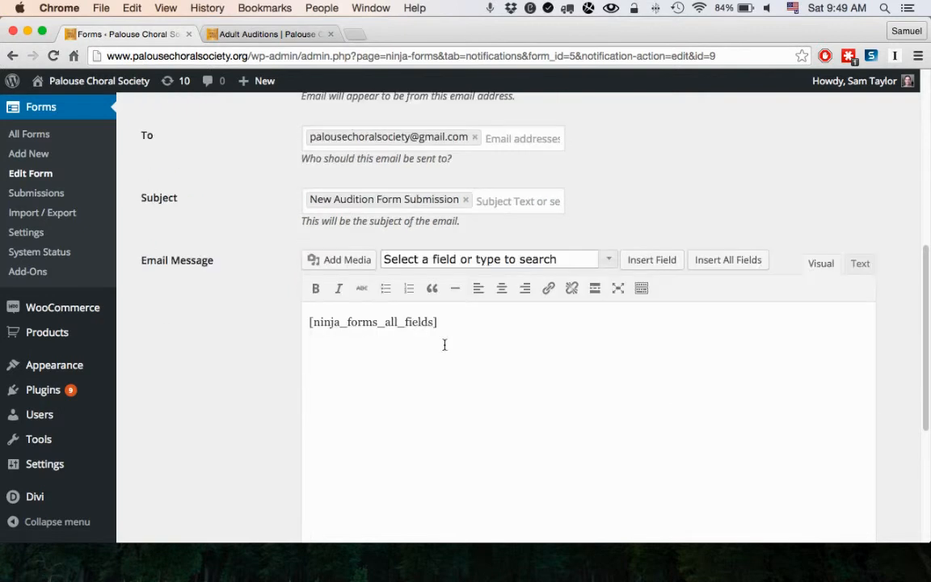
drag(445, 325, 307, 318)
click(445, 330)
scroll(443, 332, down, 1)
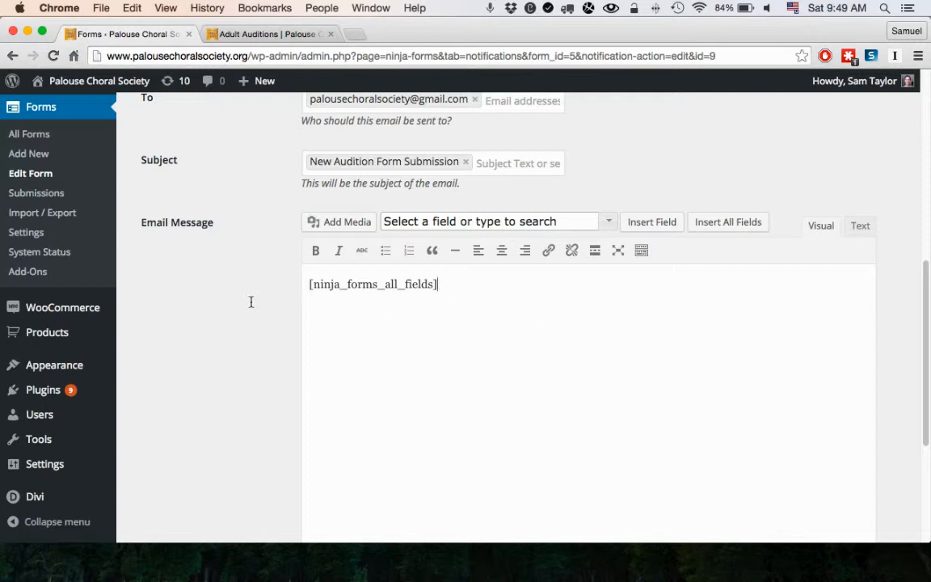
- Insert all form fields into the Email Message, then delete the duplicate [ninja_forms_all_fields] shortcode
click(734, 225)
scroll(646, 222, down, 2)
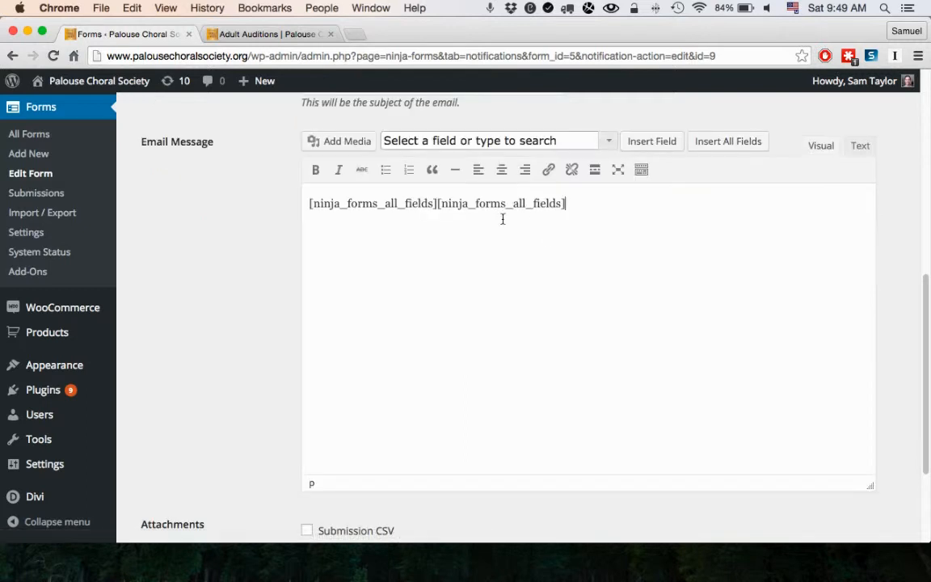
drag(571, 203, 440, 207)
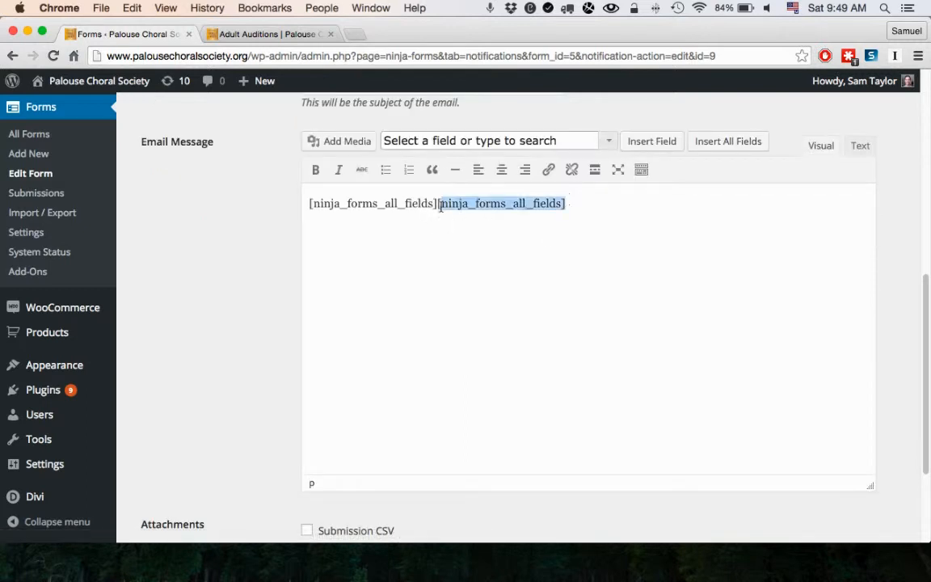
right_click(438, 206)
click(452, 243)
key(BackSpace)
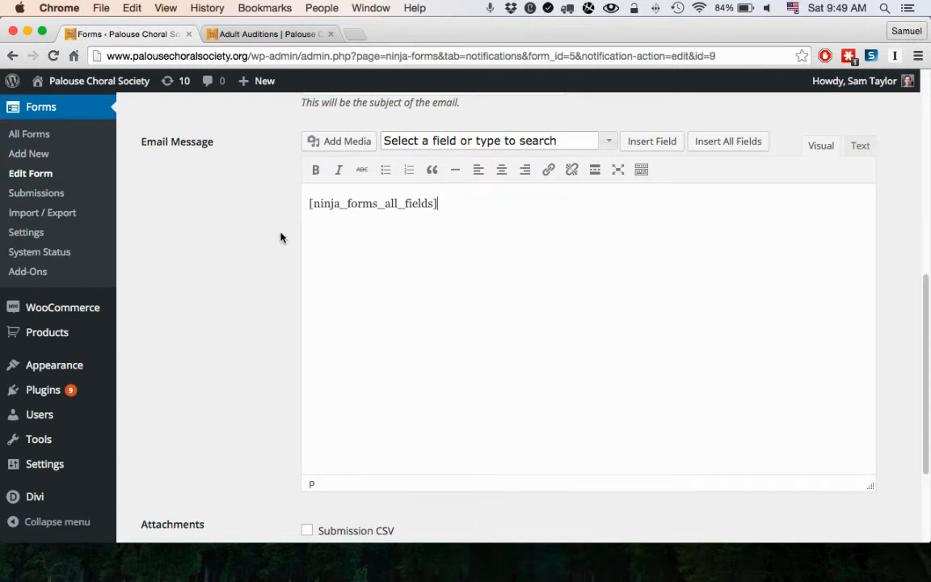
- Review the email action again from its action name and sender details through to the message body
scroll(277, 239, up, 3)
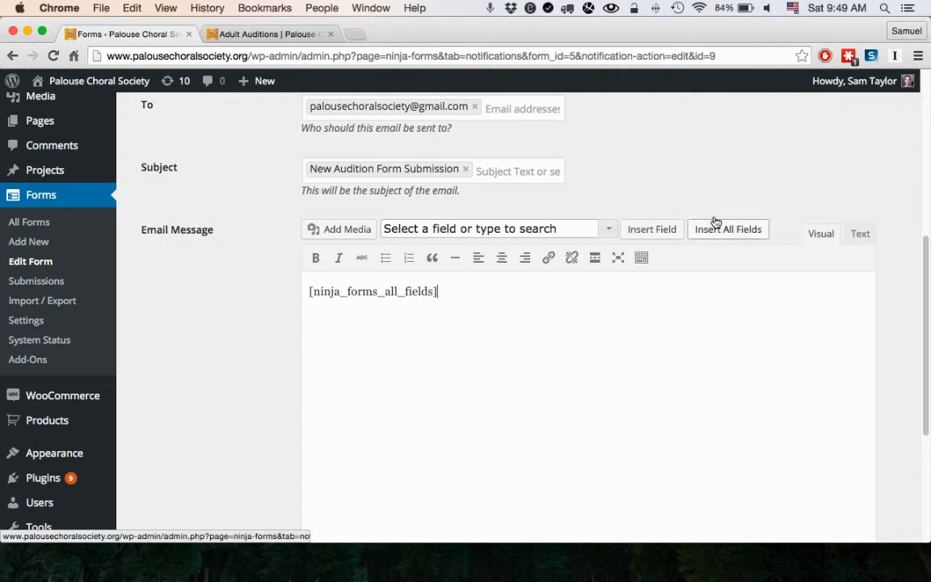
scroll(177, 172, up, 1)
scroll(178, 172, up, 5)
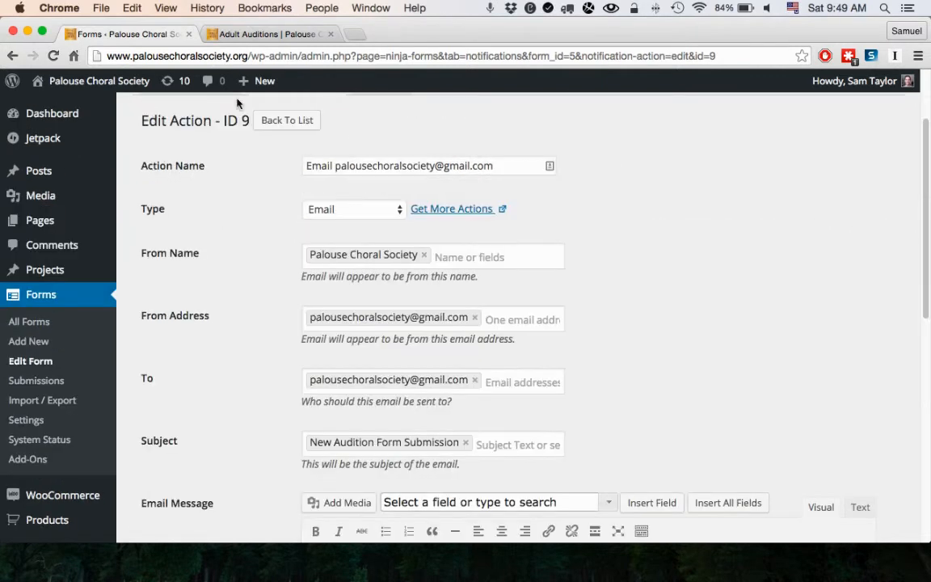
scroll(765, 360, down, 3)
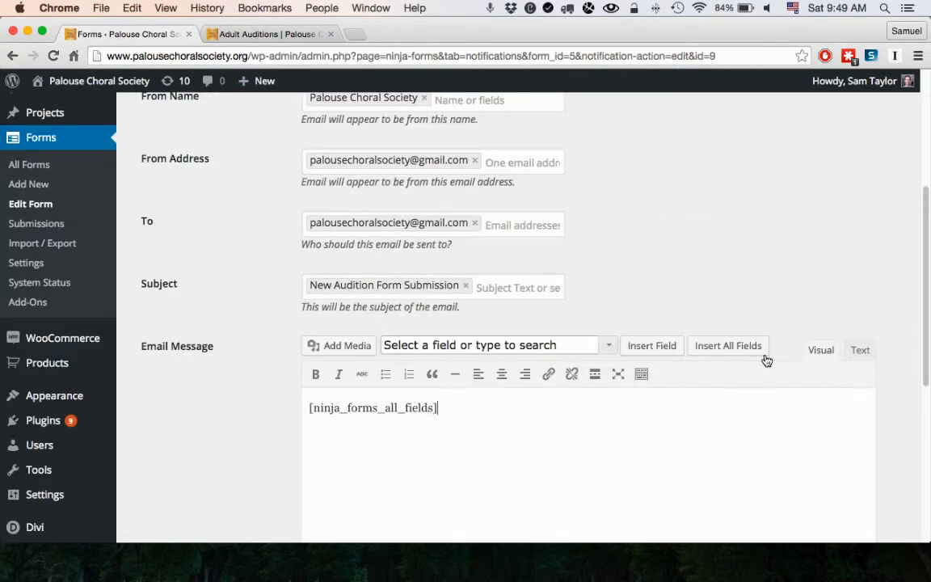
scroll(270, 242, up, 4)
scroll(562, 355, down, 4)
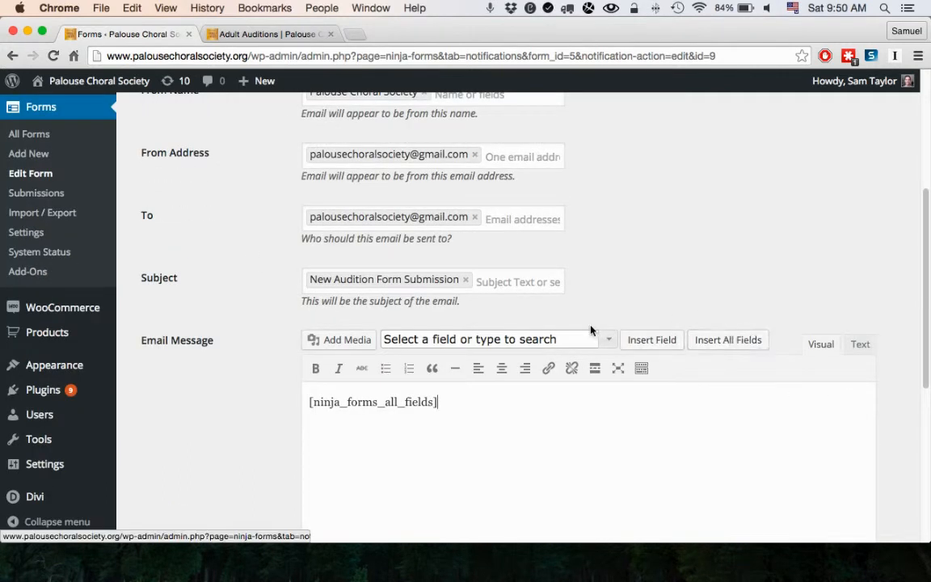
scroll(242, 307, down, 6)
scroll(193, 348, up, 8)
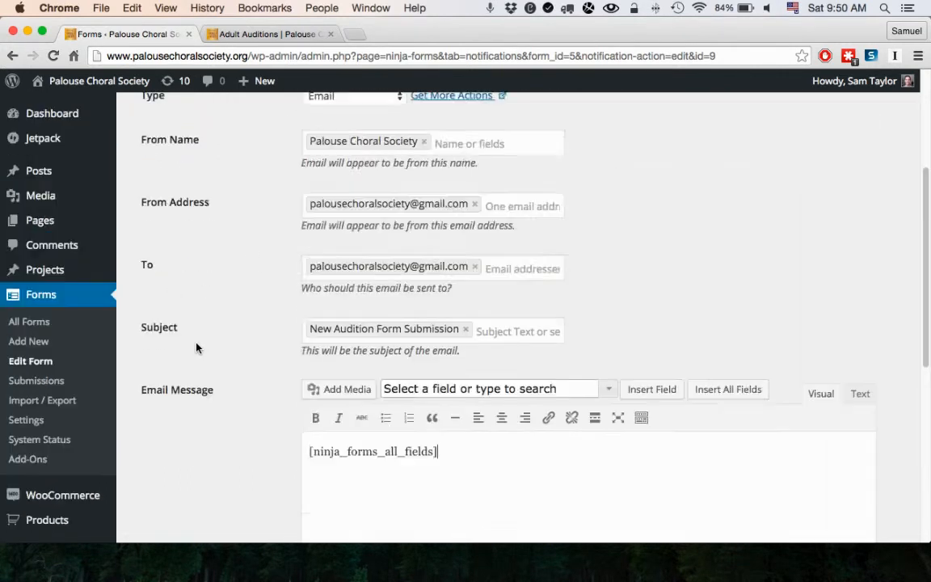
- Try the Submission CSV attachment option on the email action, then turn it back off
scroll(282, 356, down, 10)
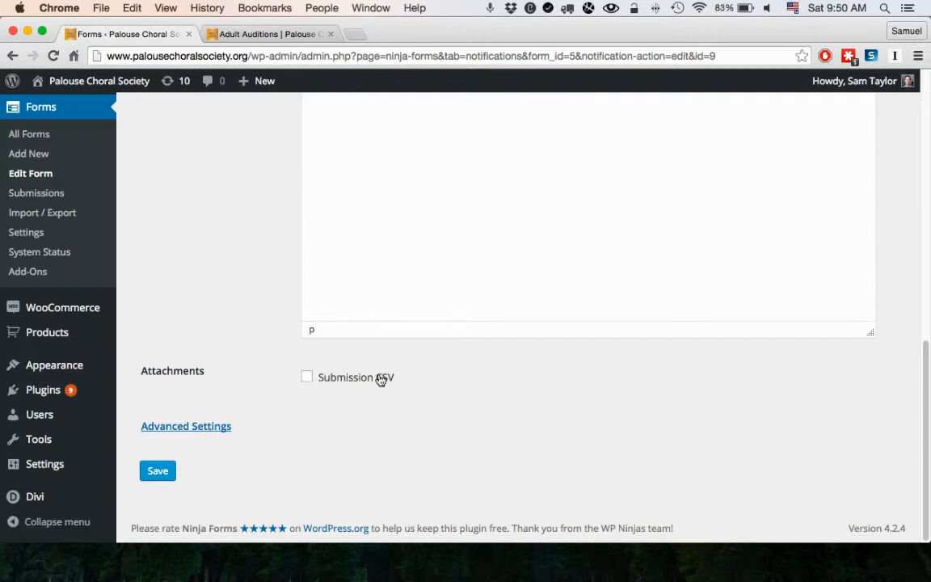
click(308, 378)
click(307, 377)
- Leave the email action unsaved and return to the list of the form's actions
scroll(246, 368, up, 15)
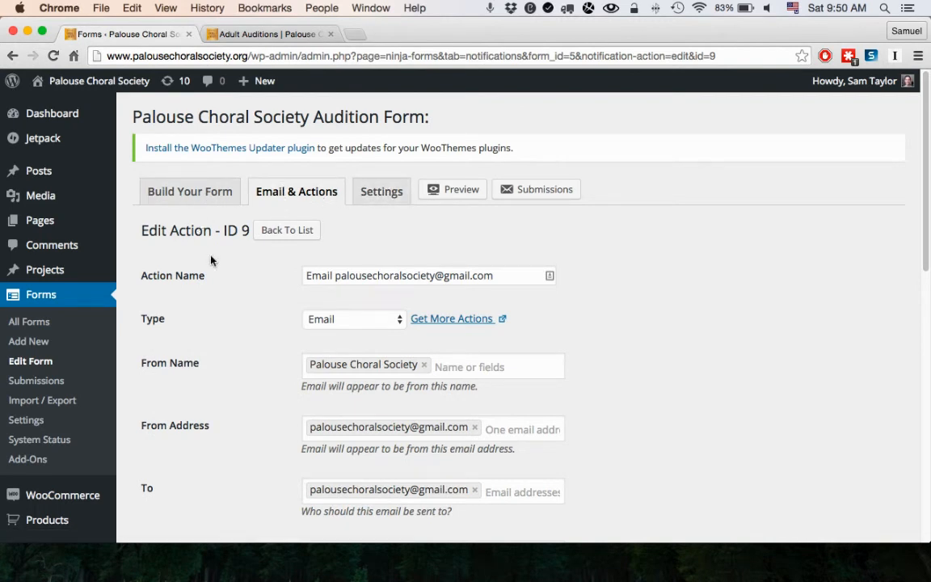
double_click(318, 191)
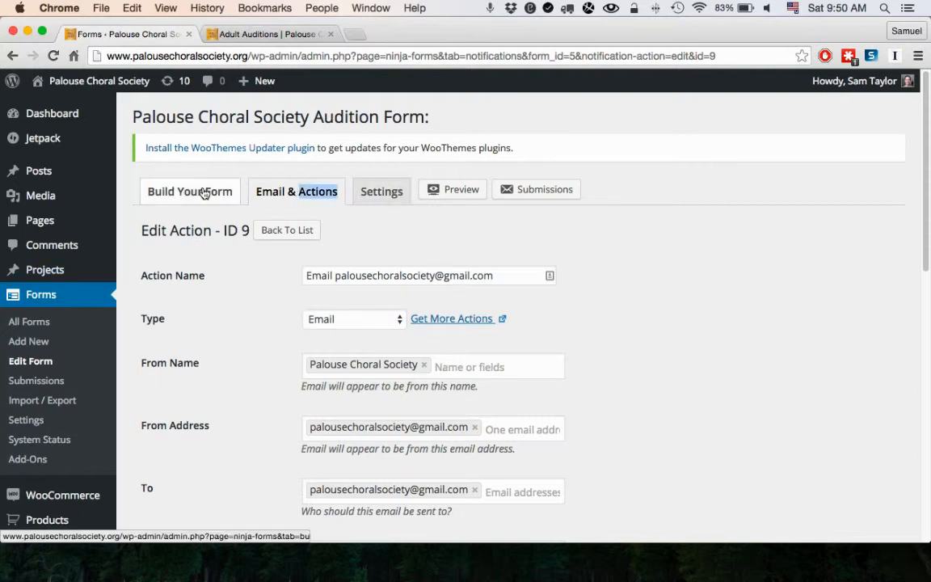
scroll(230, 234, down, 1)
click(288, 224)
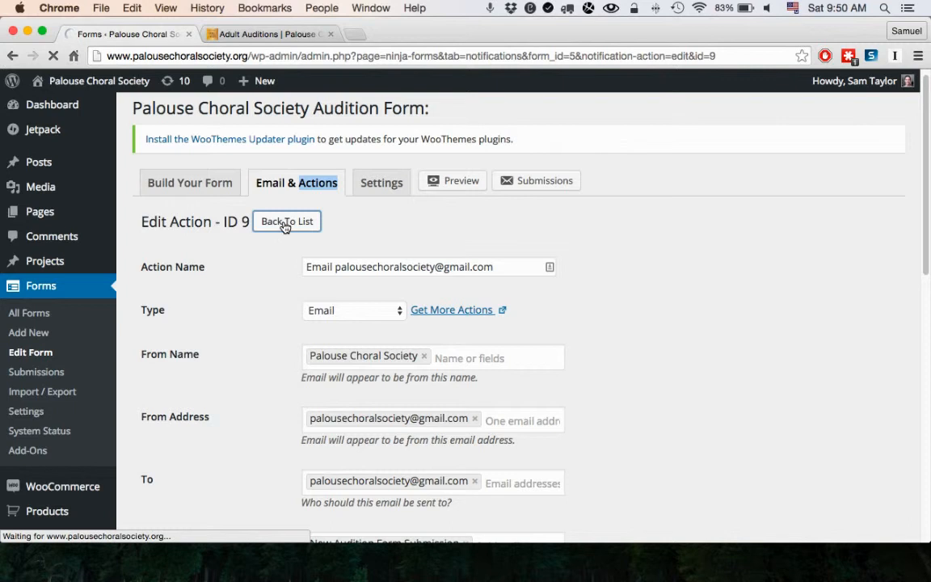
scroll(310, 409, down, 1)
scroll(304, 412, down, 6)
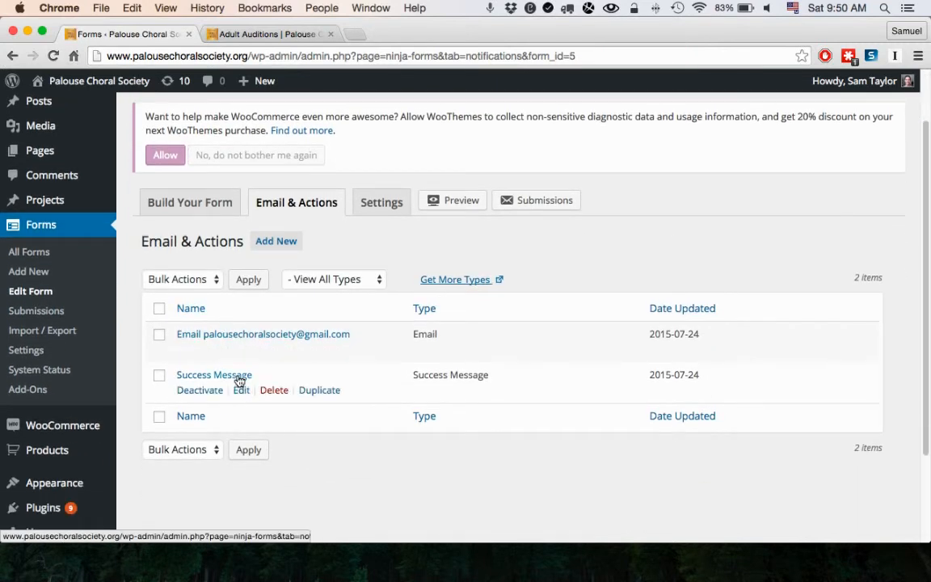
- Open the Success Message action for editing and examine its message text and available options
click(240, 391)
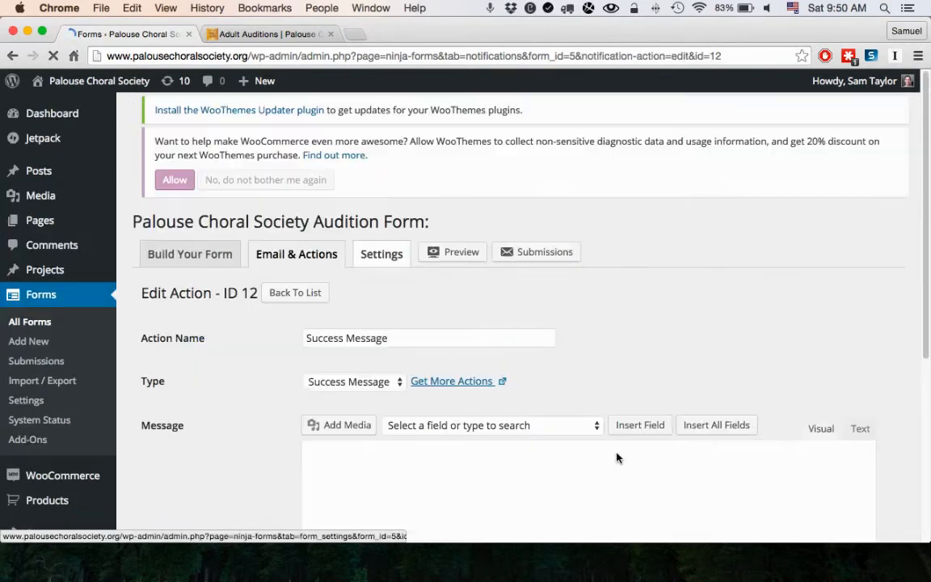
scroll(245, 339, down, 5)
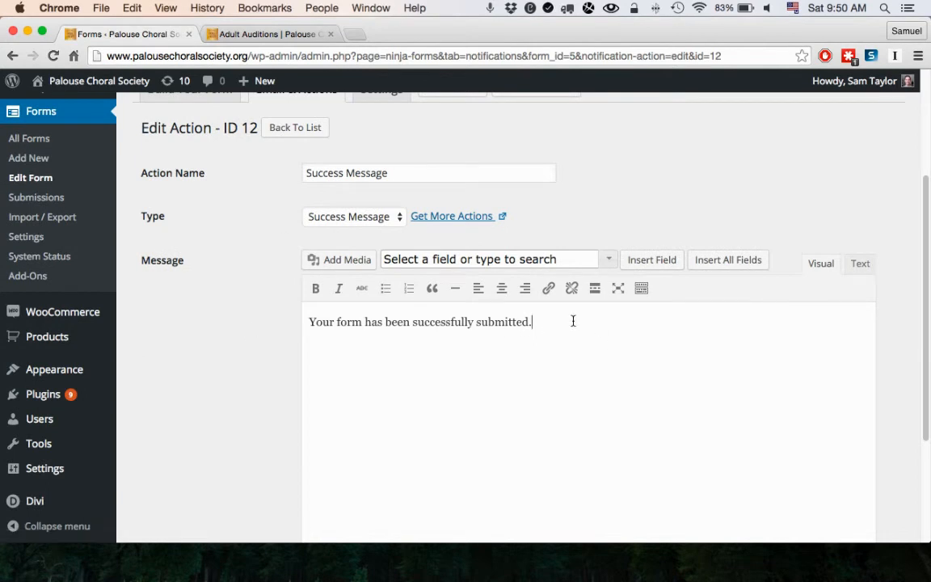
drag(589, 323, 277, 302)
click(565, 318)
drag(542, 324, 274, 306)
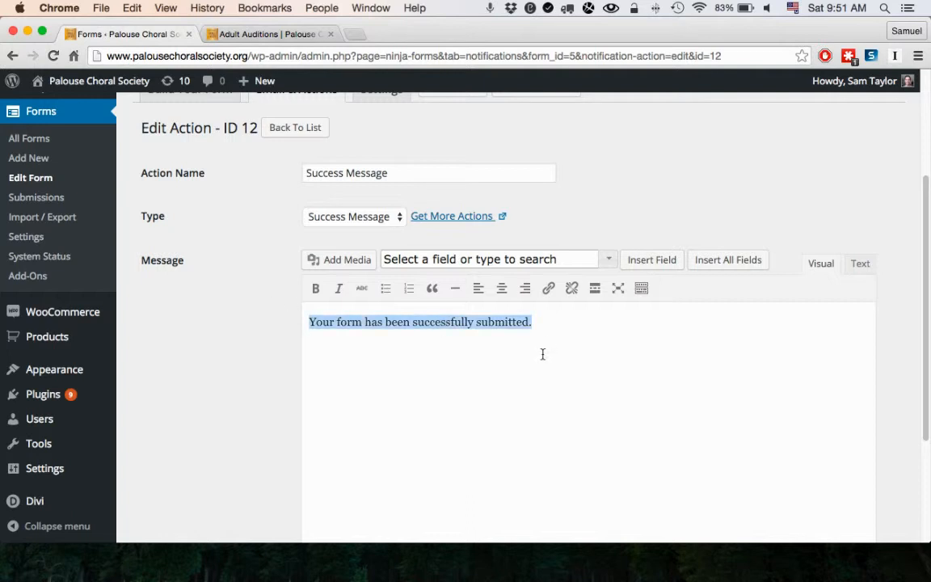
click(556, 330)
scroll(899, 301, down, 2)
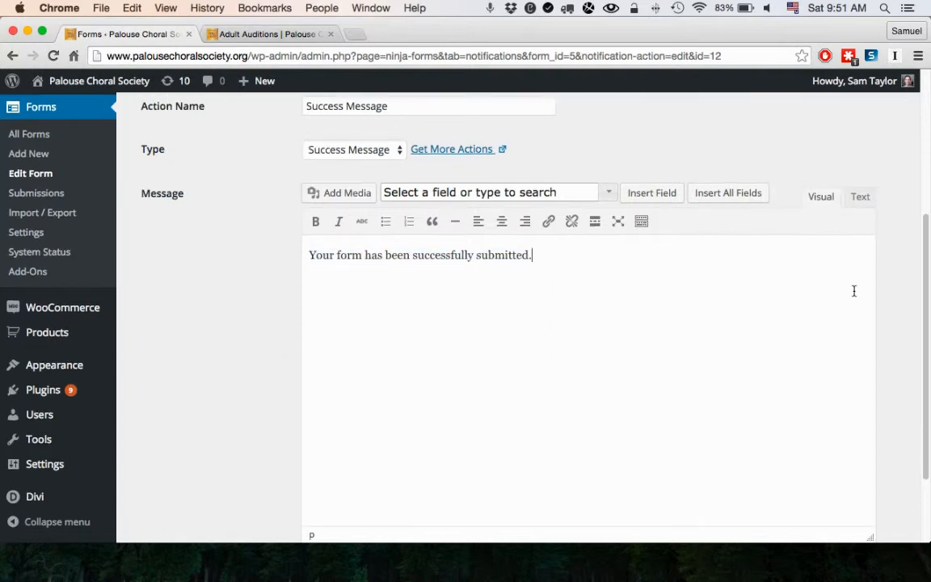
scroll(284, 316, down, 3)
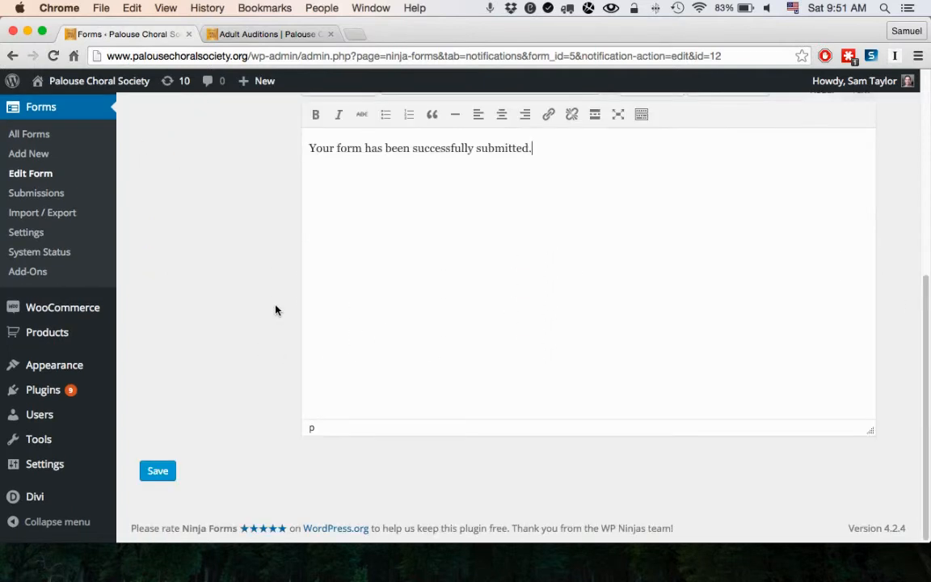
- Open the audition form's Settings and expand the Display section
scroll(277, 309, up, 3)
scroll(353, 243, up, 5)
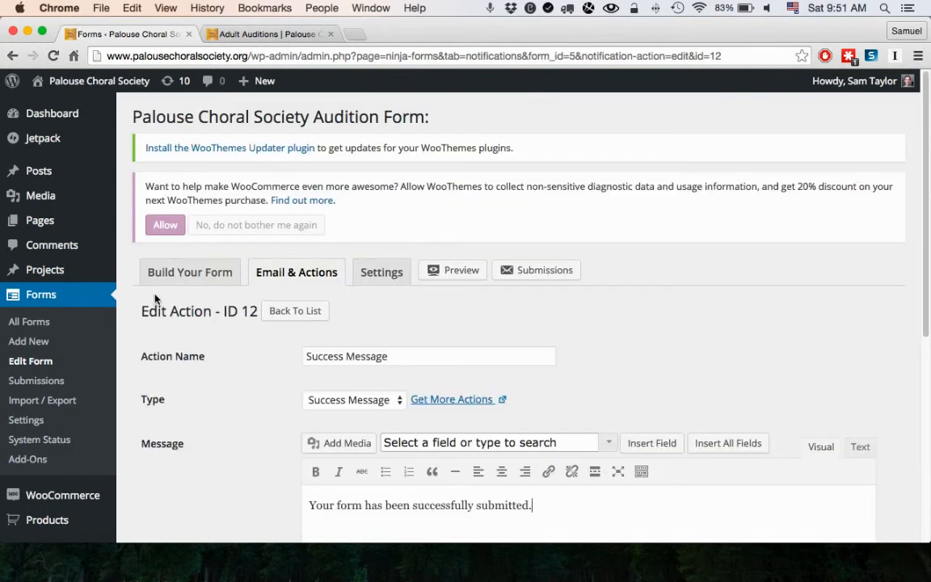
click(382, 272)
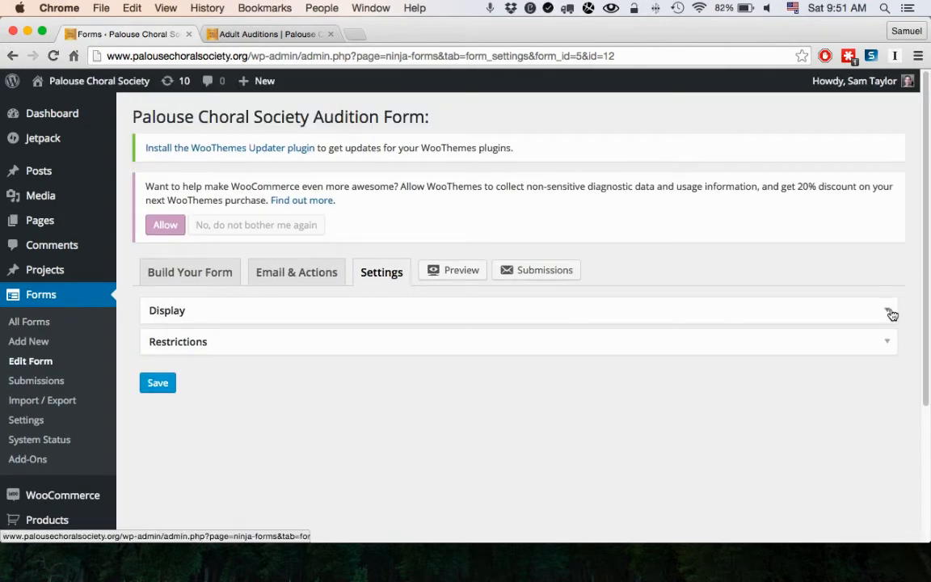
click(888, 313)
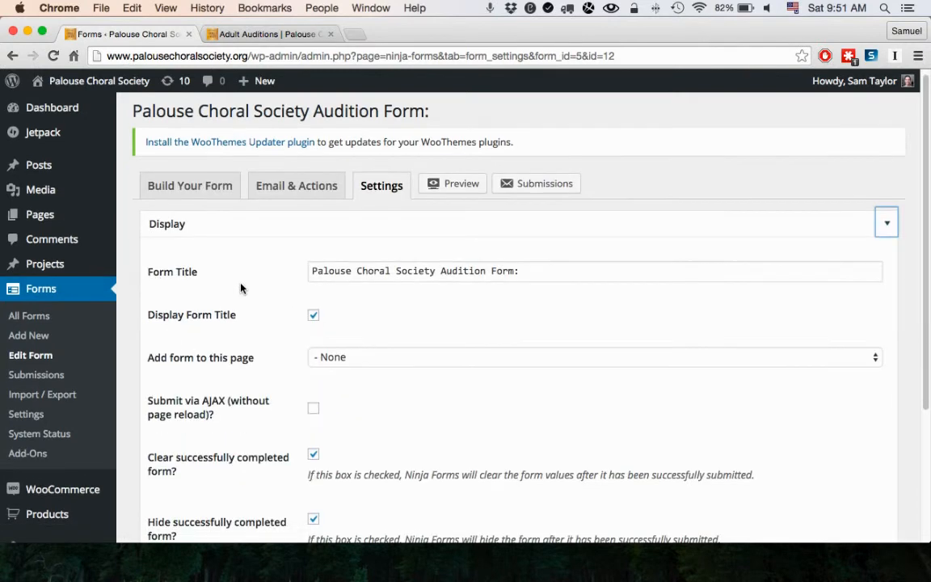
- Try turning off the Display Form Title option for the audition form, then turn it back on
scroll(242, 283, down, 1)
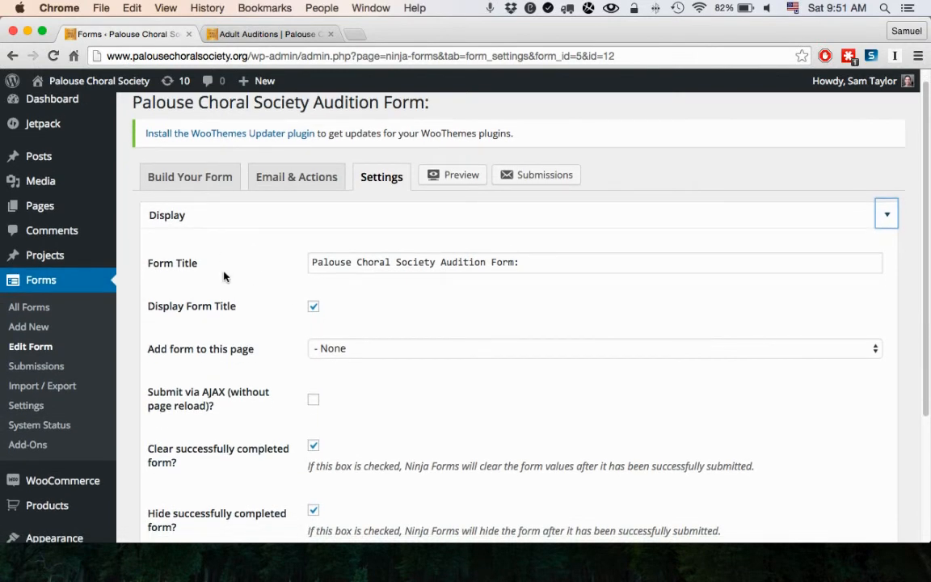
click(314, 307)
click(313, 307)
- Check how the audition form's title is displayed on the live Adult Auditions page
click(262, 34)
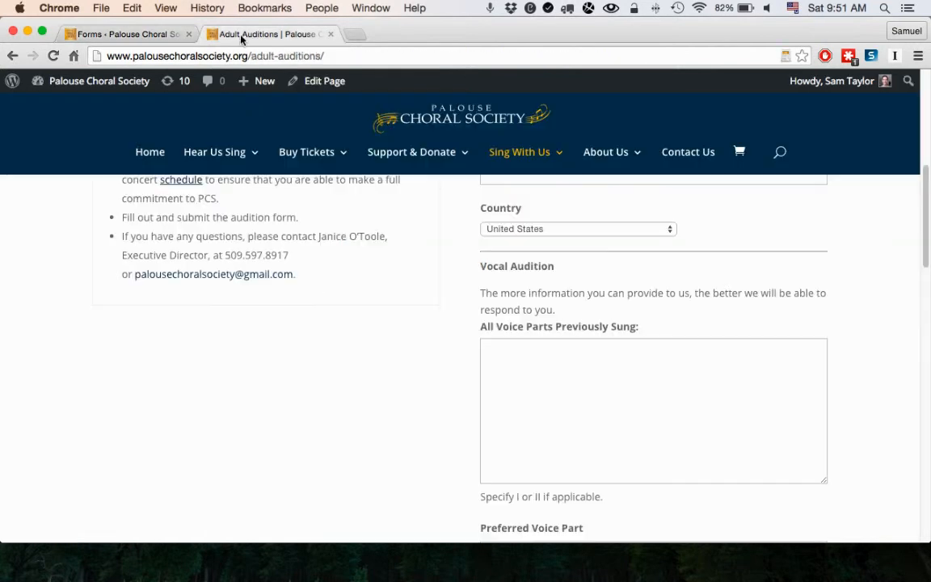
scroll(605, 221, up, 10)
drag(823, 269, 707, 259)
drag(759, 273, 681, 272)
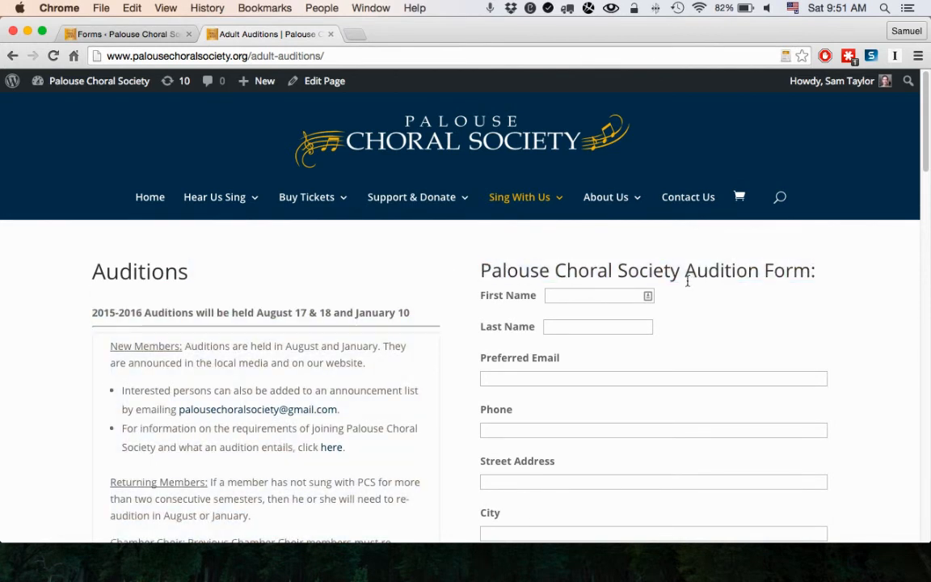
click(611, 271)
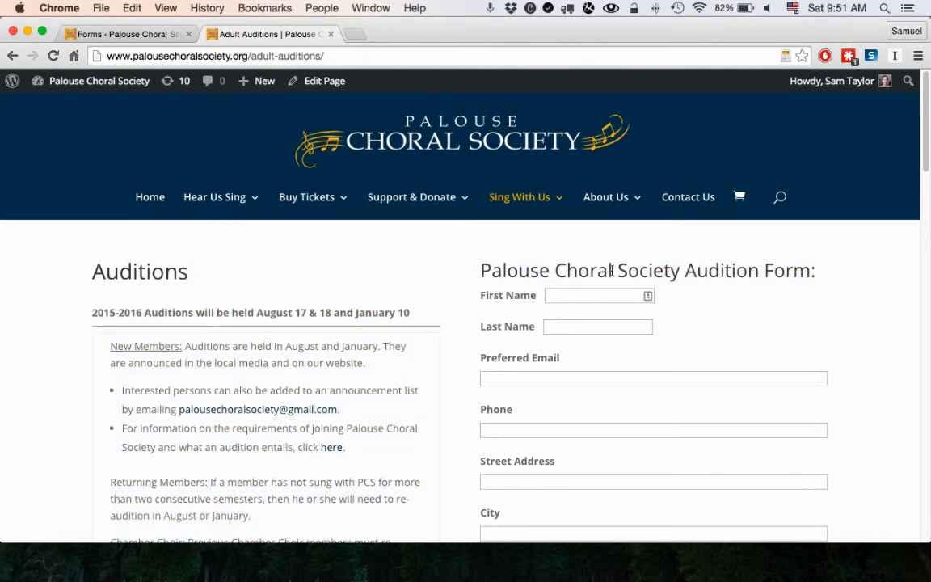
- Return to the audition form's settings and review the remaining Display options for AJAX submission, clearing and hiding the completed form
click(129, 34)
scroll(437, 401, down, 1)
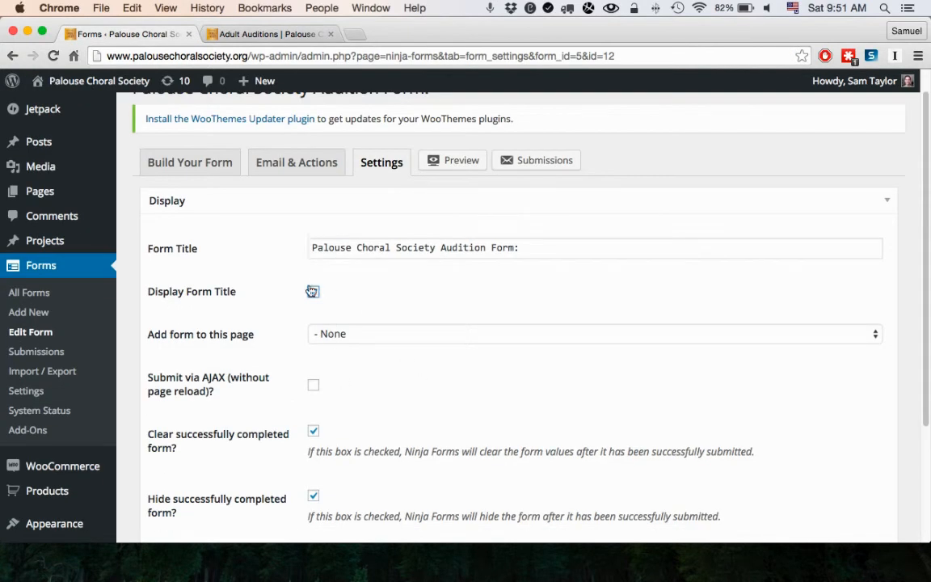
scroll(389, 349, down, 1)
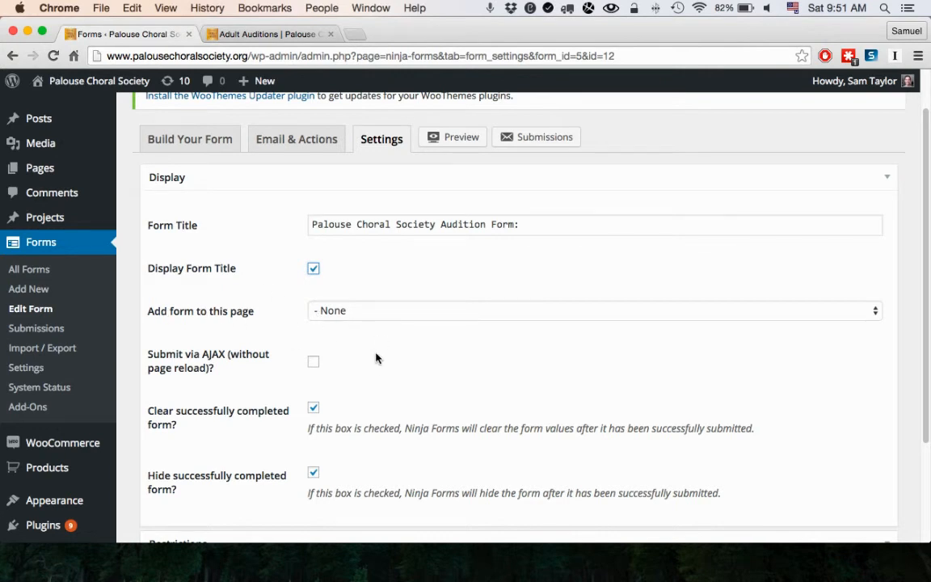
scroll(381, 341, down, 3)
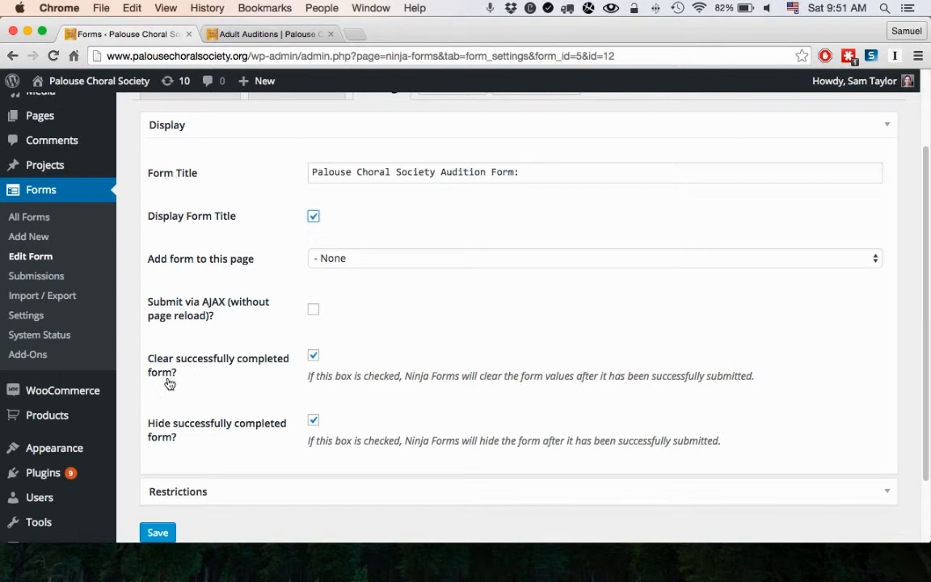
scroll(140, 428, down, 2)
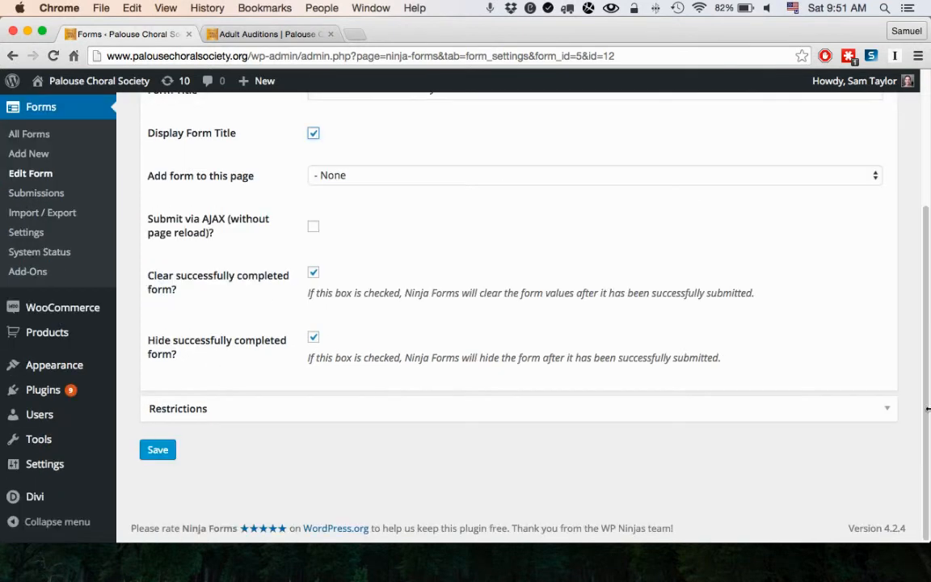
- Expand the Restrictions section and examine the login requirement and the Not Logged-In Message options
click(885, 410)
scroll(658, 399, down, 1)
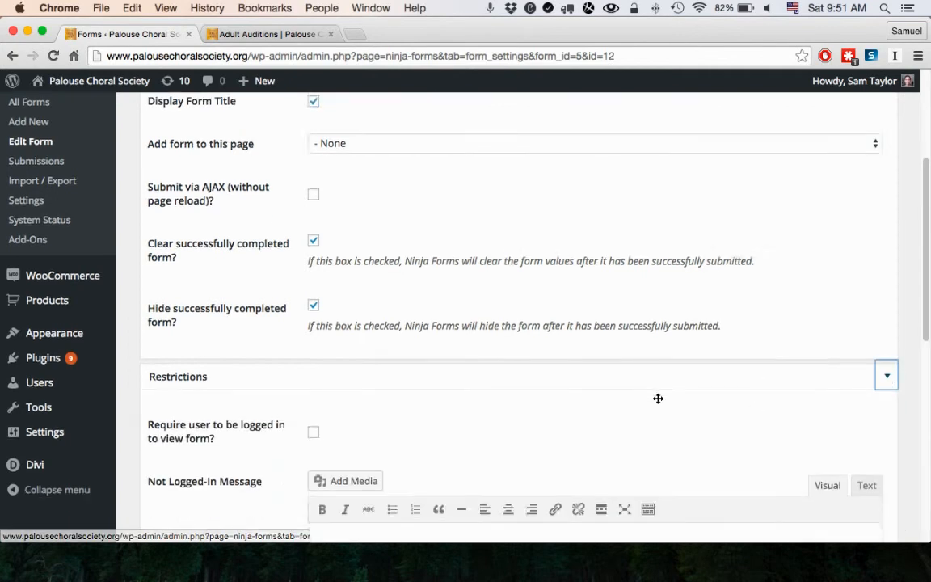
scroll(657, 398, down, 4)
scroll(389, 332, down, 1)
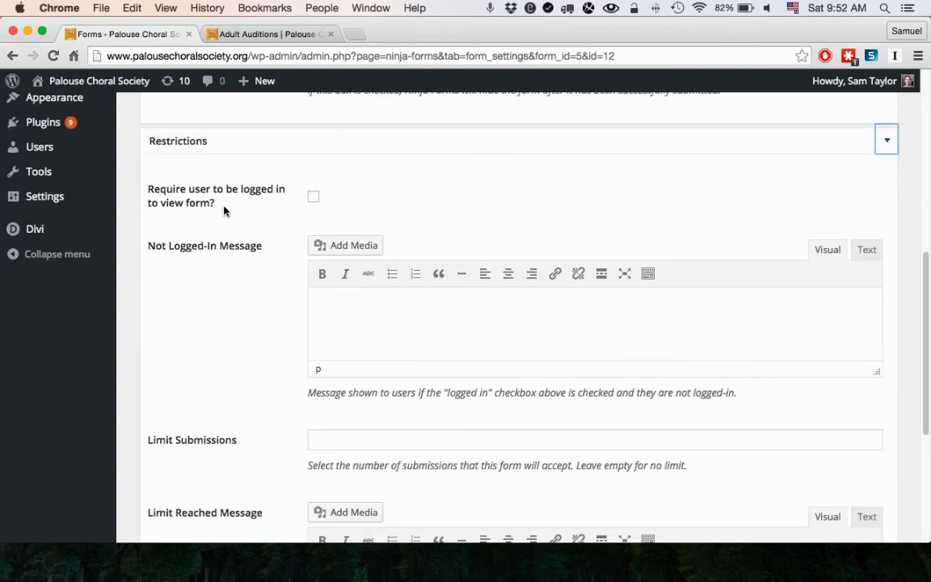
scroll(364, 336, down, 3)
- Examine the Limit Submissions and Limit Reached Message fields in the Restrictions section, leaving them empty
click(320, 306)
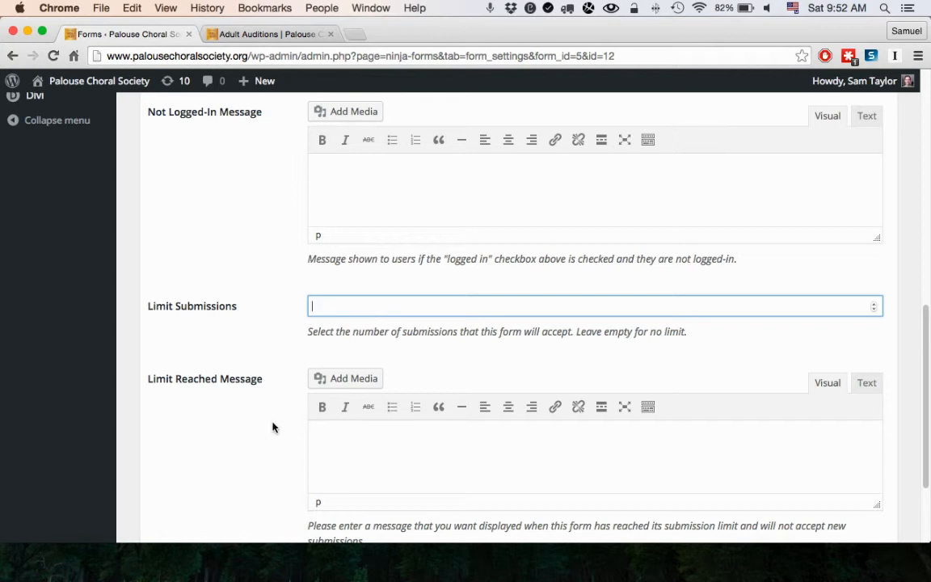
scroll(277, 428, down, 2)
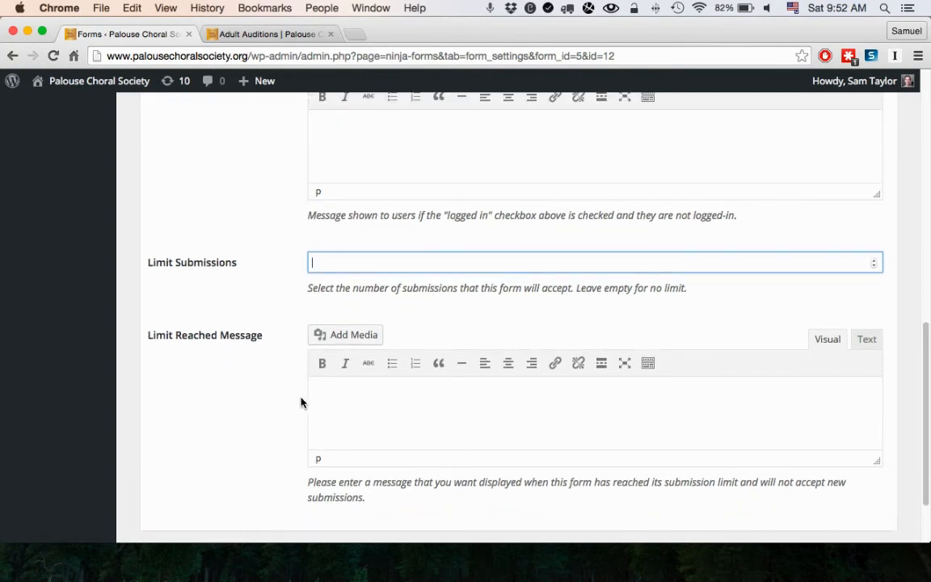
scroll(287, 395, down, 3)
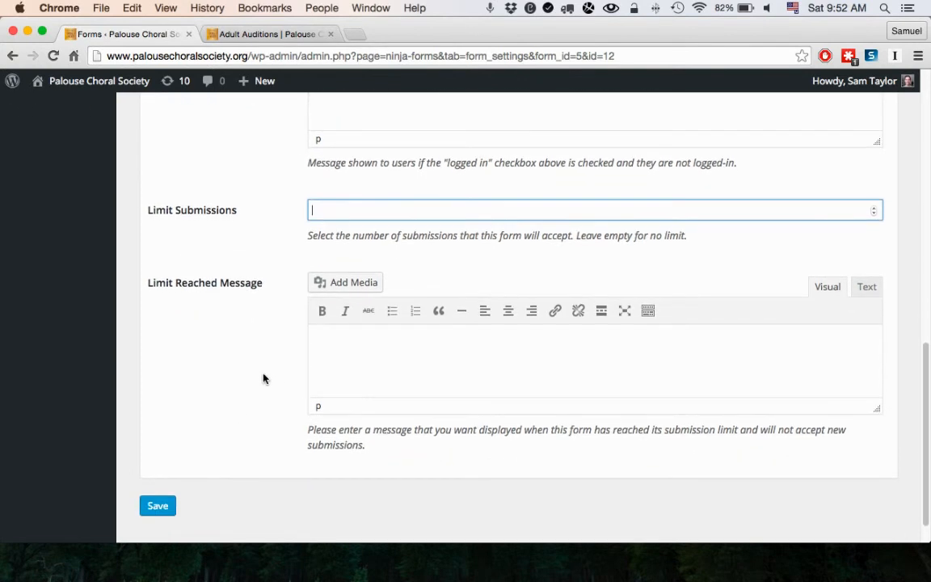
scroll(254, 371, up, 8)
click(386, 517)
scroll(249, 465, down, 3)
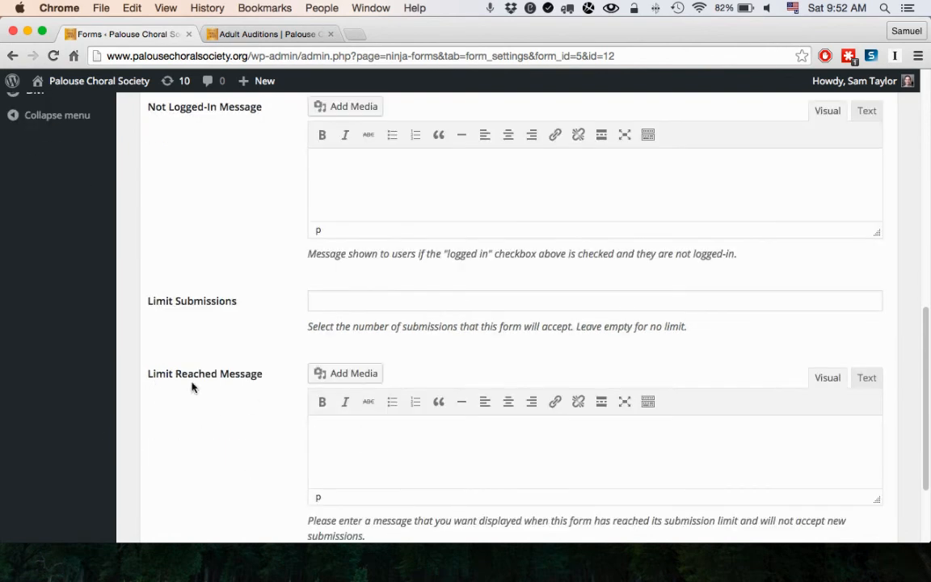
click(341, 299)
click(358, 437)
- Leave the form settings unsaved, open the list of all forms and look through their titles and shortcodes
scroll(394, 202, up, 3)
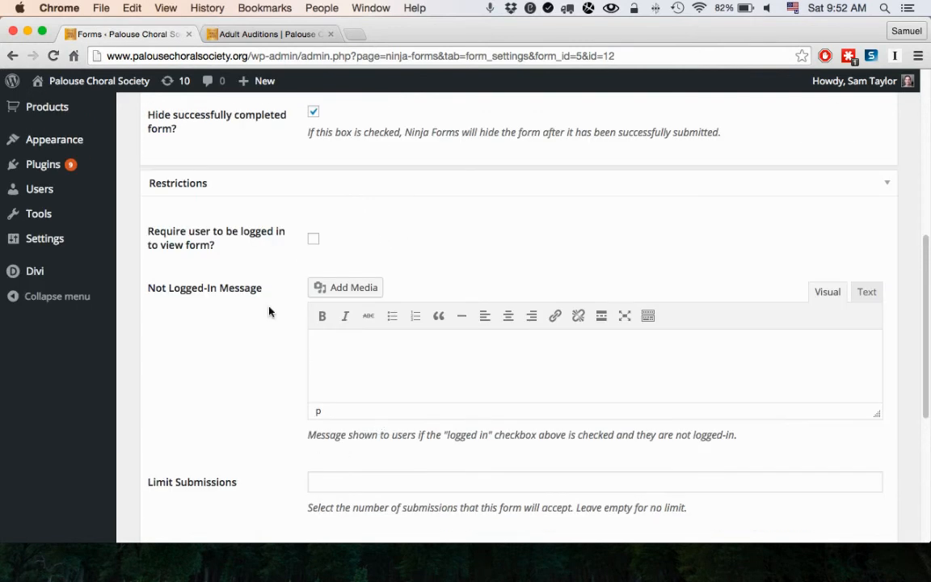
scroll(307, 356, up, 3)
scroll(252, 297, up, 3)
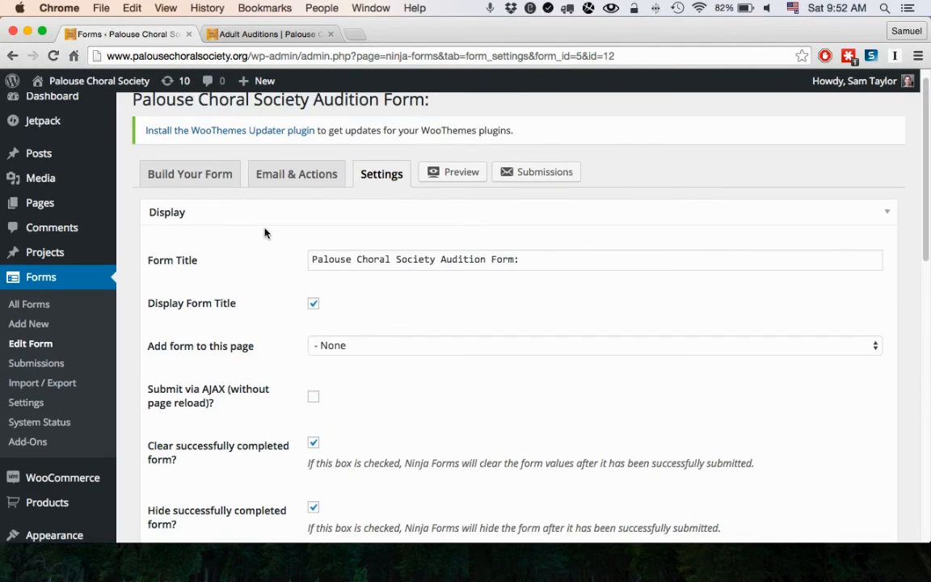
click(28, 305)
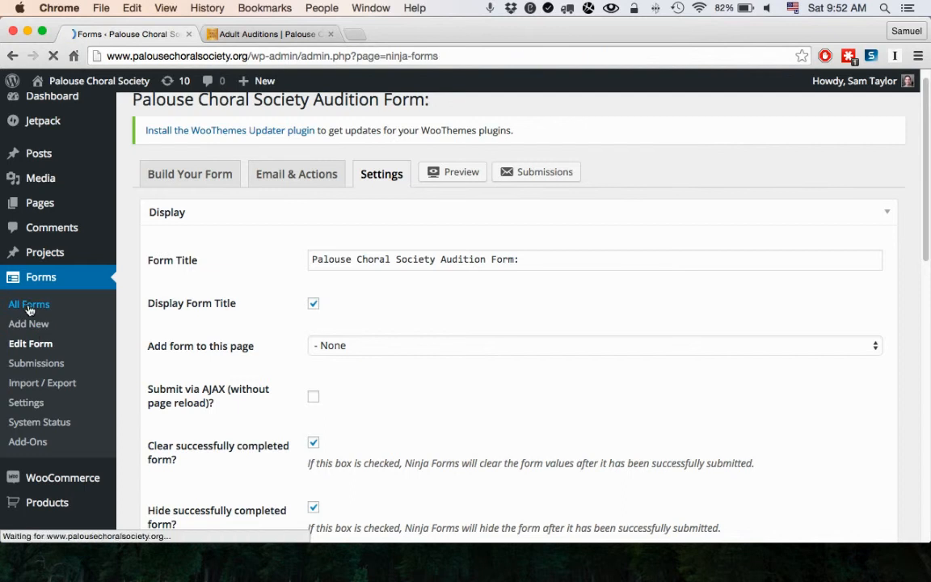
scroll(302, 376, down, 3)
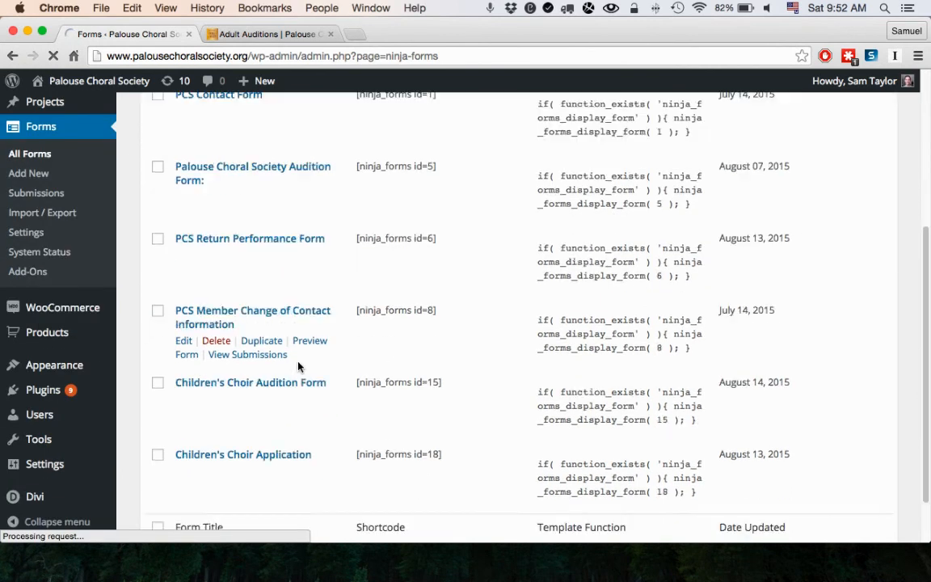
scroll(298, 366, down, 4)
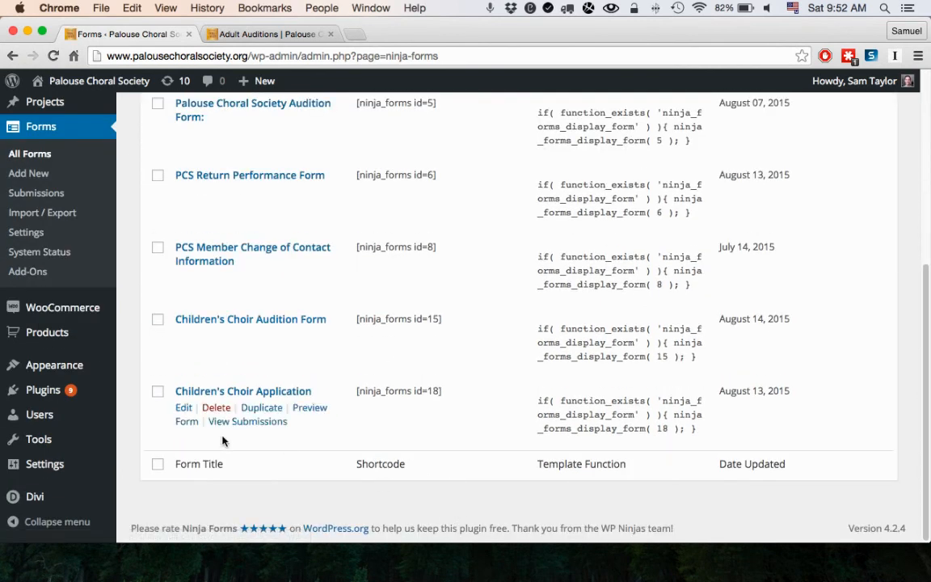
scroll(382, 407, up, 6)
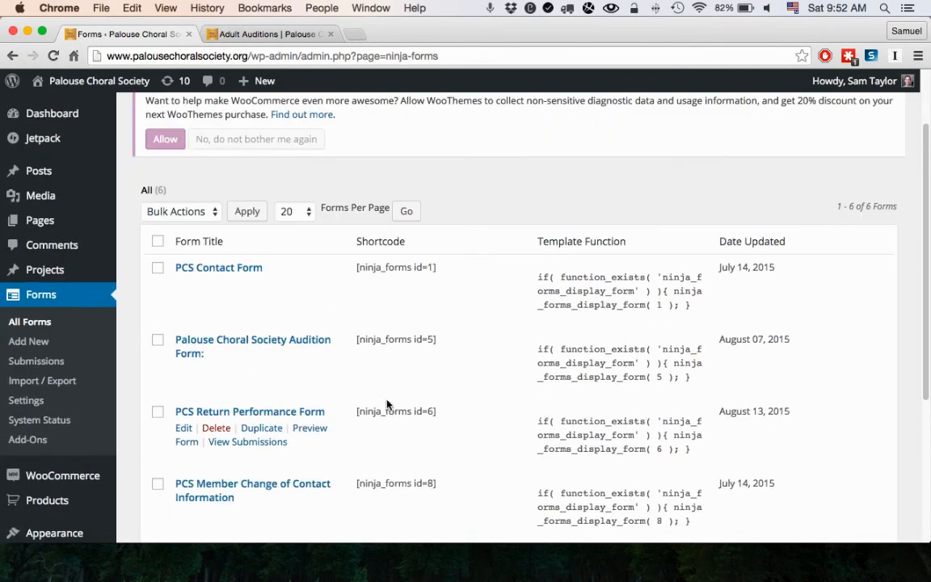
- Open the Adult Auditions page for editing in a new tab and go to its Divi Builder layout
click(262, 34)
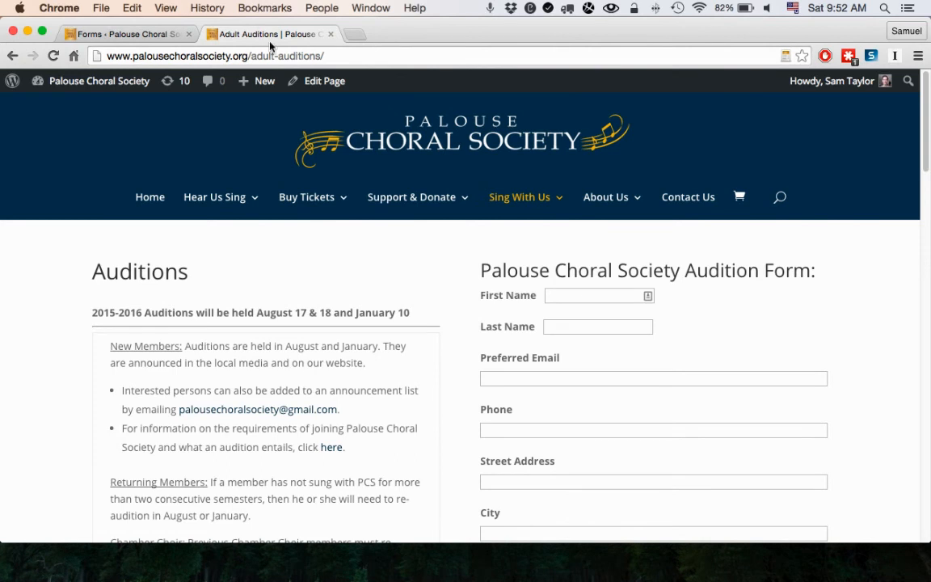
scroll(586, 313, down, 3)
scroll(584, 309, up, 3)
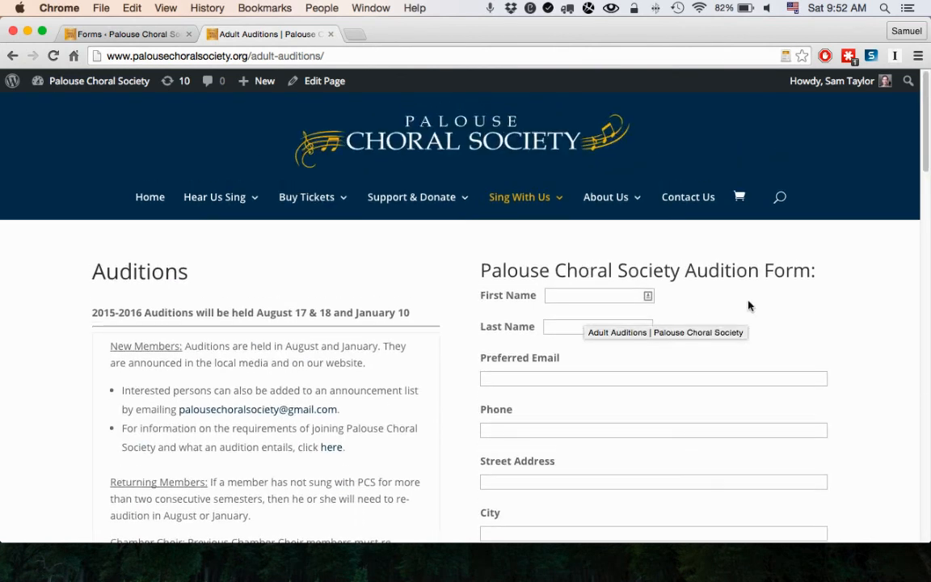
super+click(323, 80)
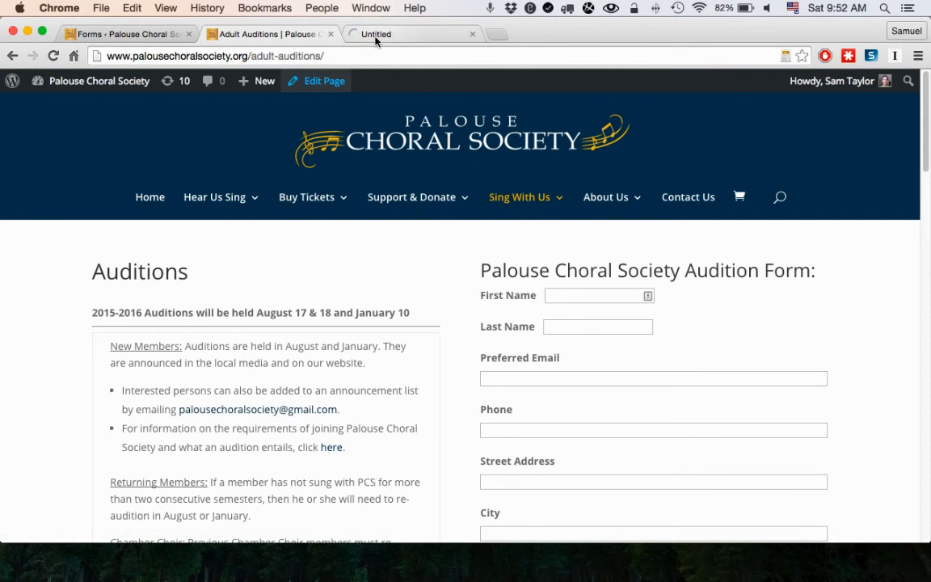
click(375, 36)
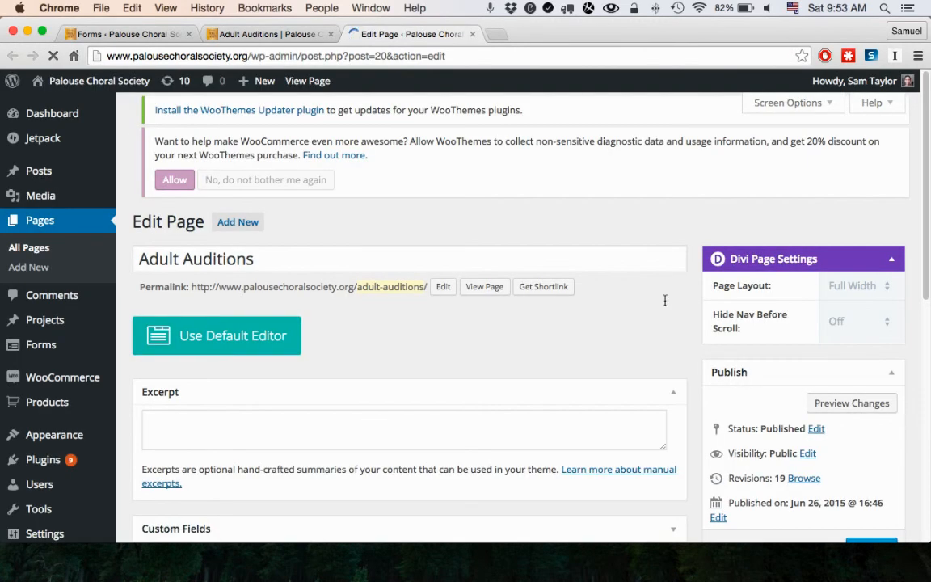
scroll(683, 343, down, 5)
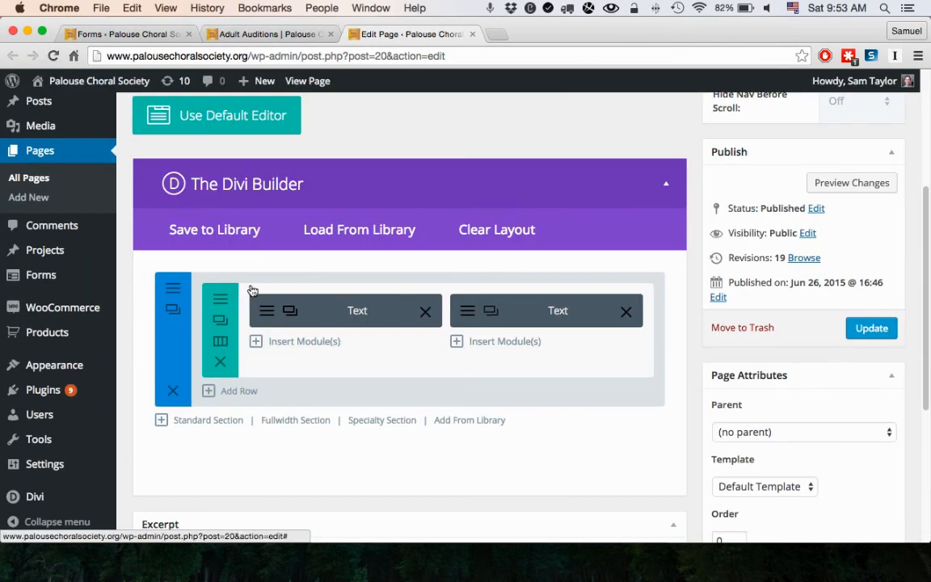
- Compare the live page with its layout, then open the second column's text module and examine the form shortcode in its content
click(275, 34)
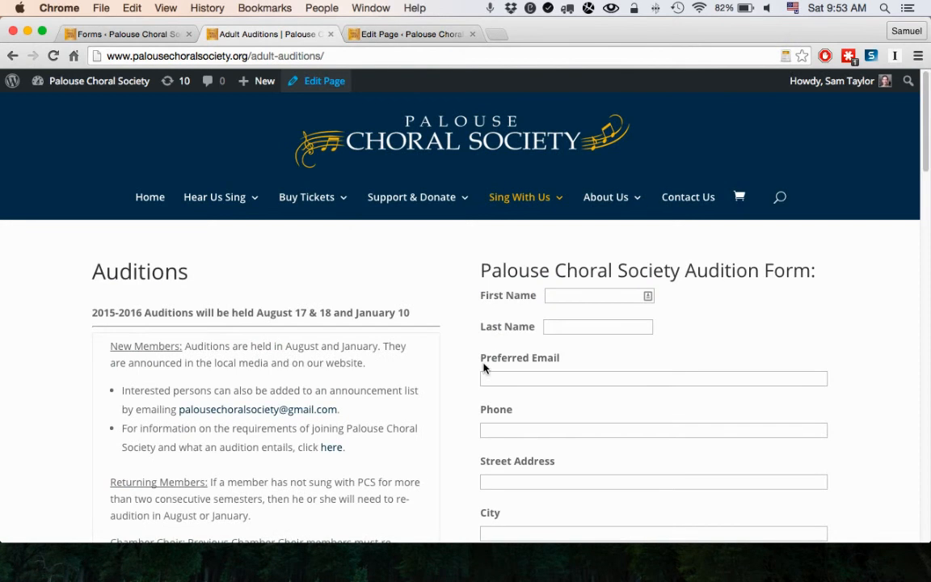
click(396, 36)
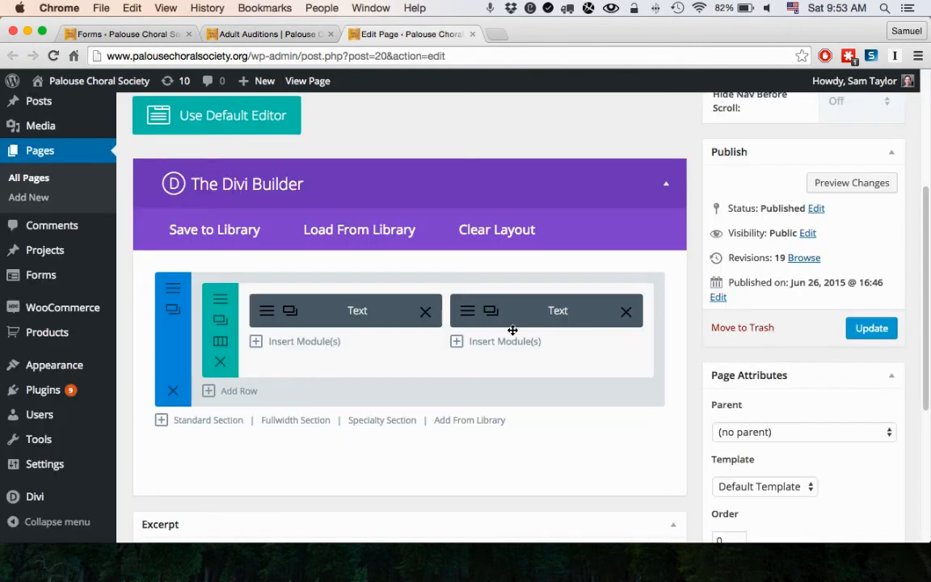
click(470, 317)
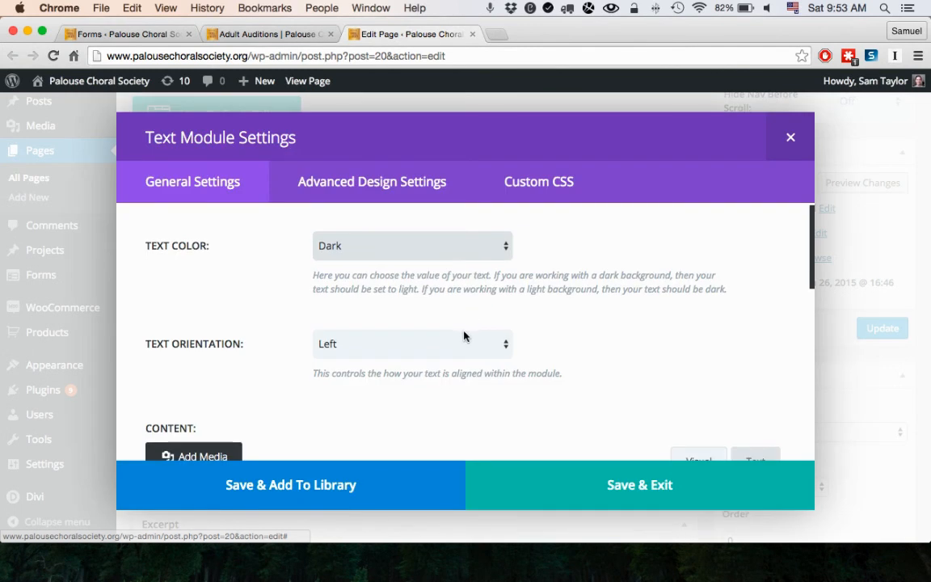
scroll(465, 331, down, 3)
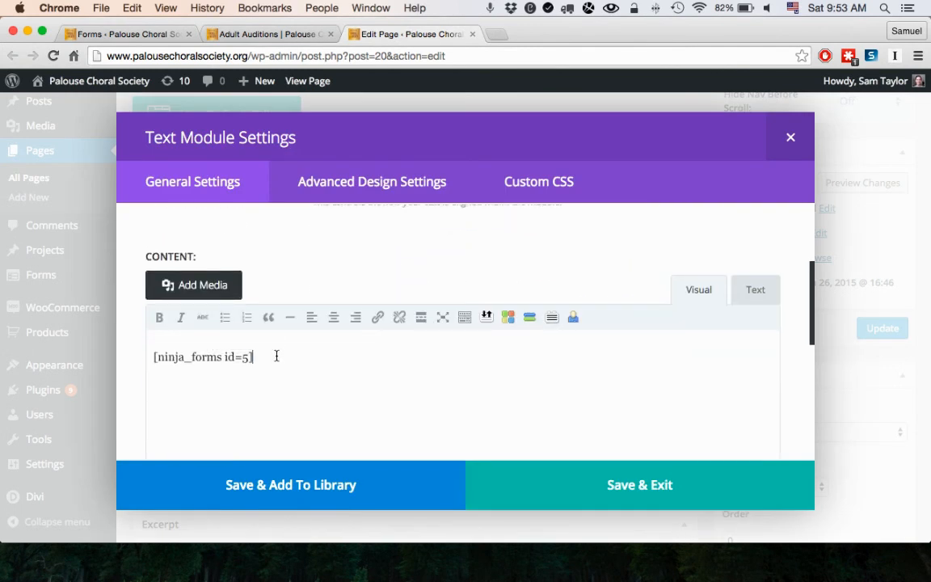
drag(277, 356, 155, 352)
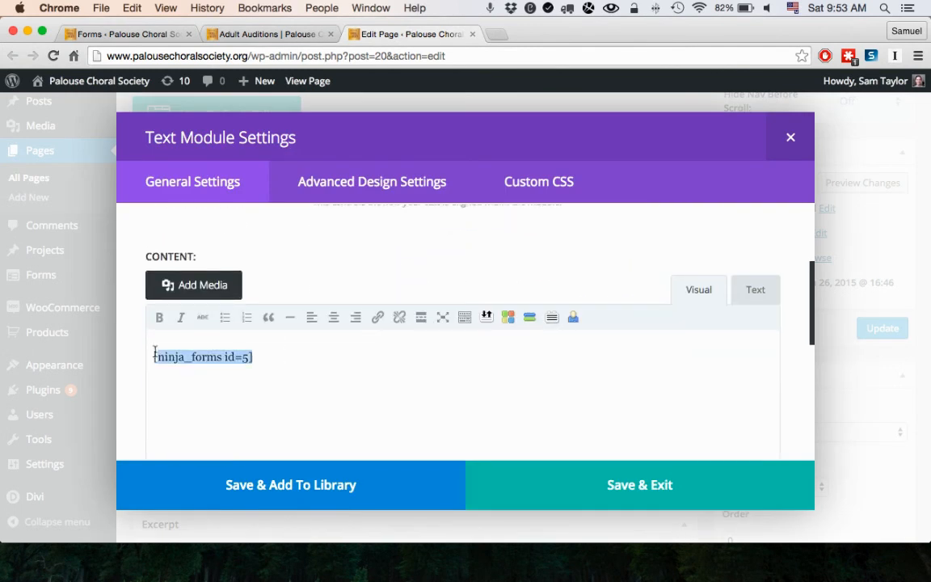
click(272, 361)
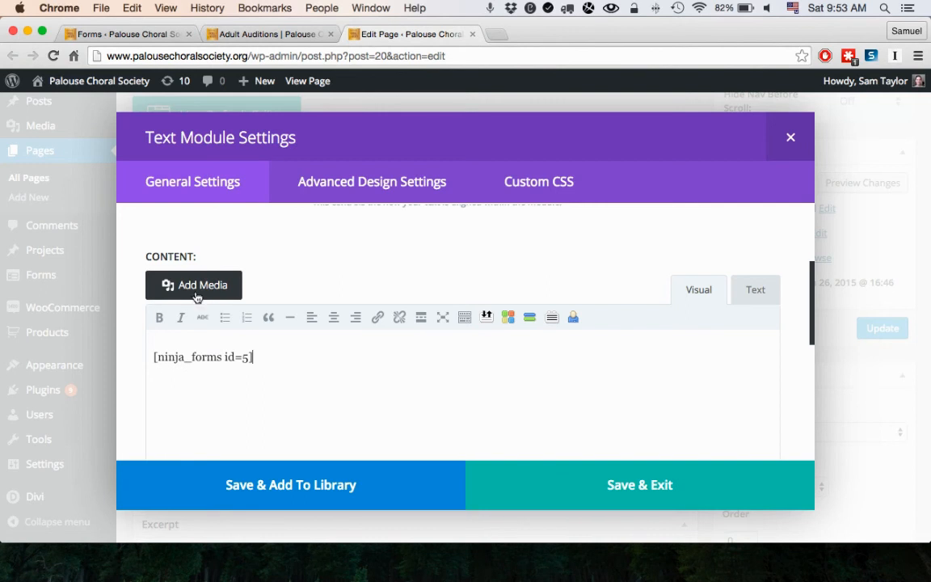
- Compare the audition form's shortcode in the forms list with the shortcode in the page's text module
click(270, 34)
click(115, 35)
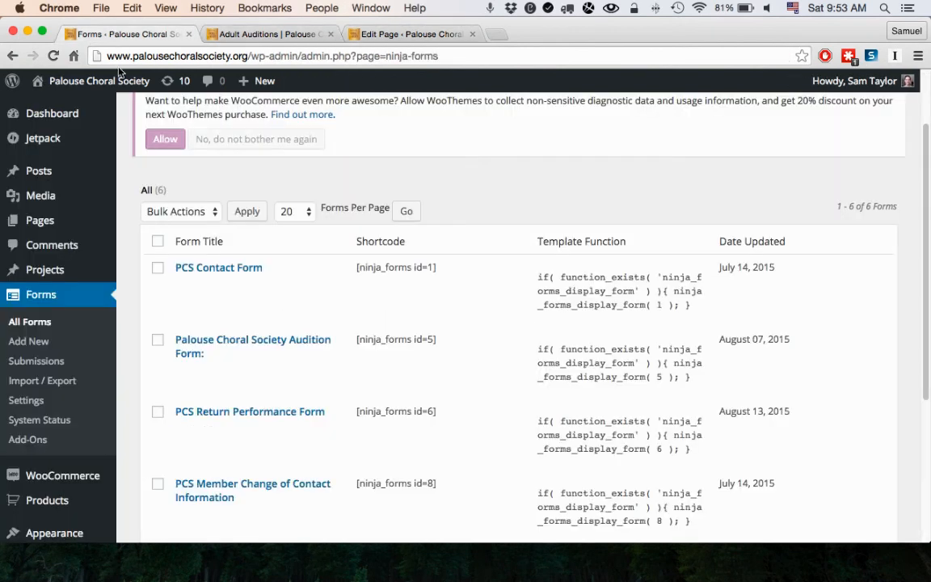
scroll(283, 282, down, 2)
drag(440, 283, 349, 278)
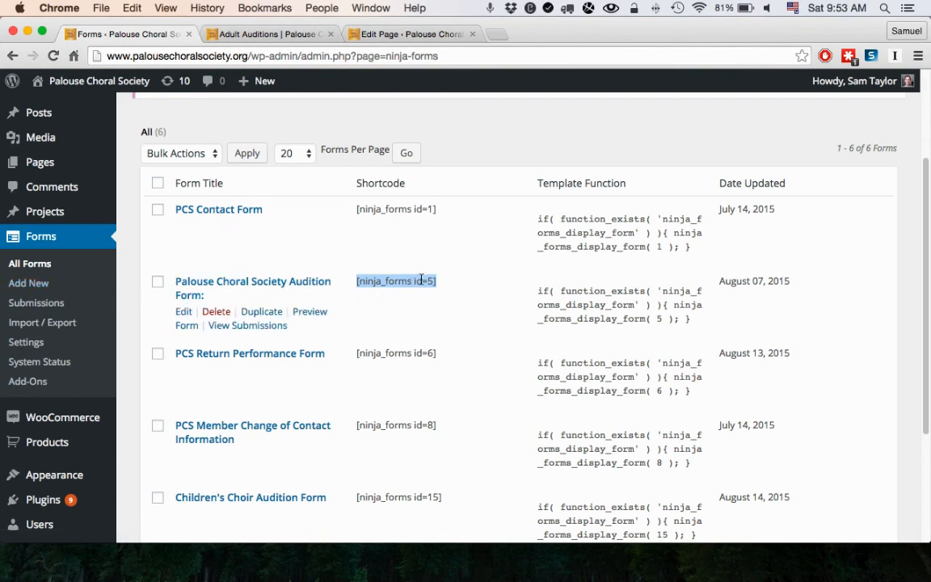
click(352, 27)
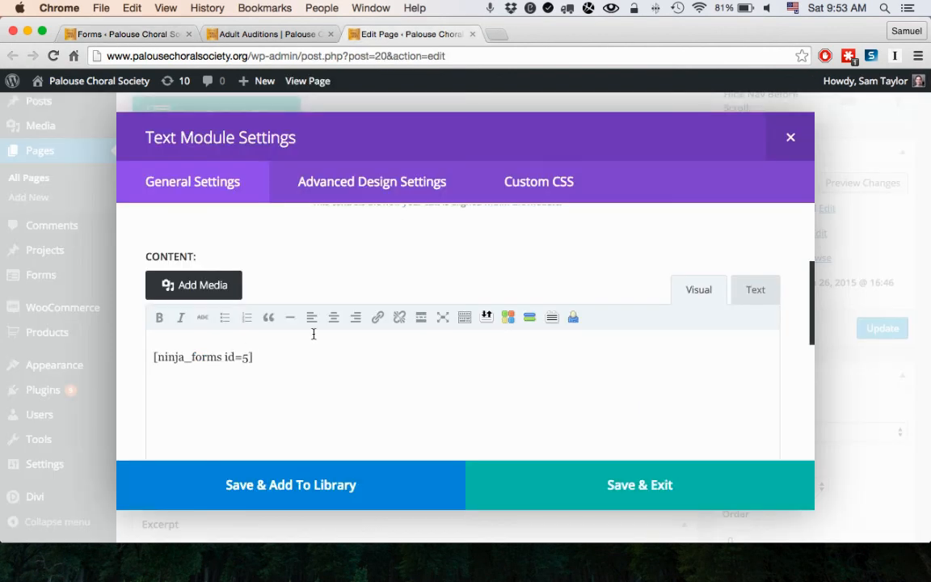
drag(288, 357, 158, 340)
click(289, 364)
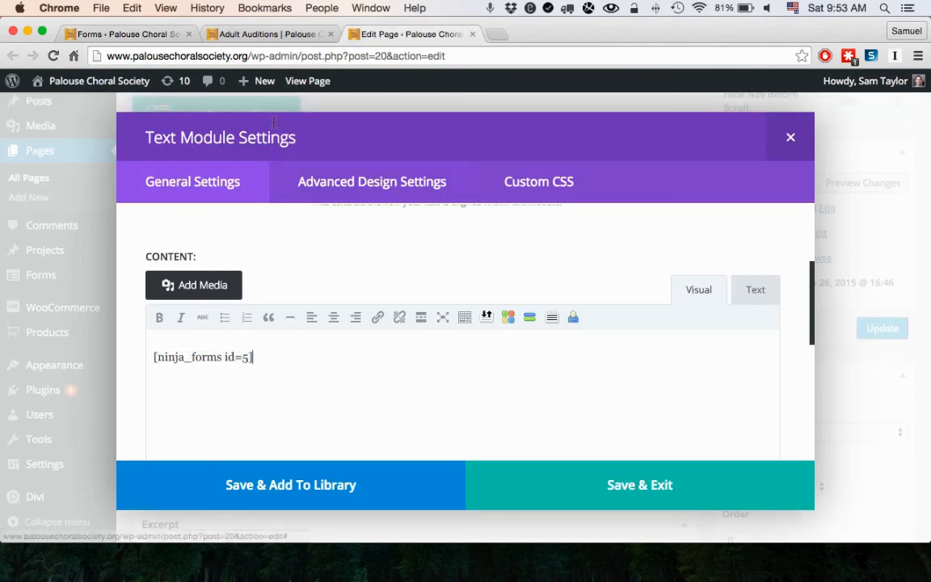
- Copy the Children's Choir Application shortcode [ninja_forms id=18] from the forms list and paste it below the audition form's shortcode in the page's text module
click(270, 35)
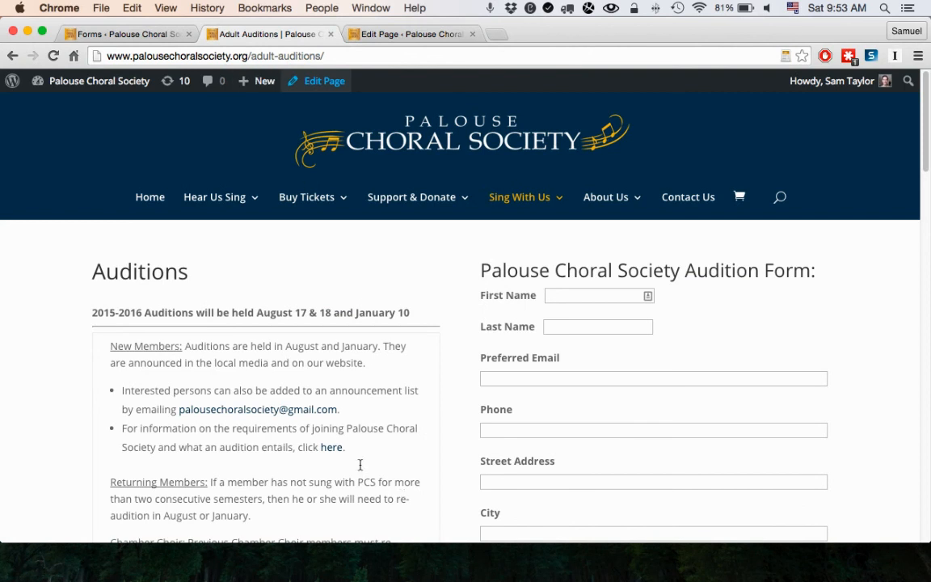
click(139, 36)
scroll(368, 328, down, 3)
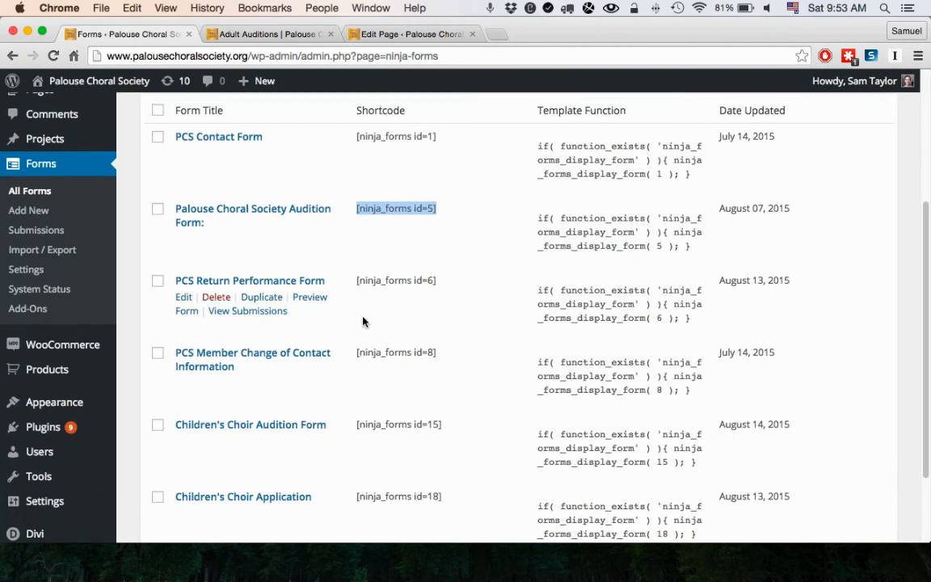
scroll(450, 368, down, 2)
triple_click(352, 392)
key(super+c)
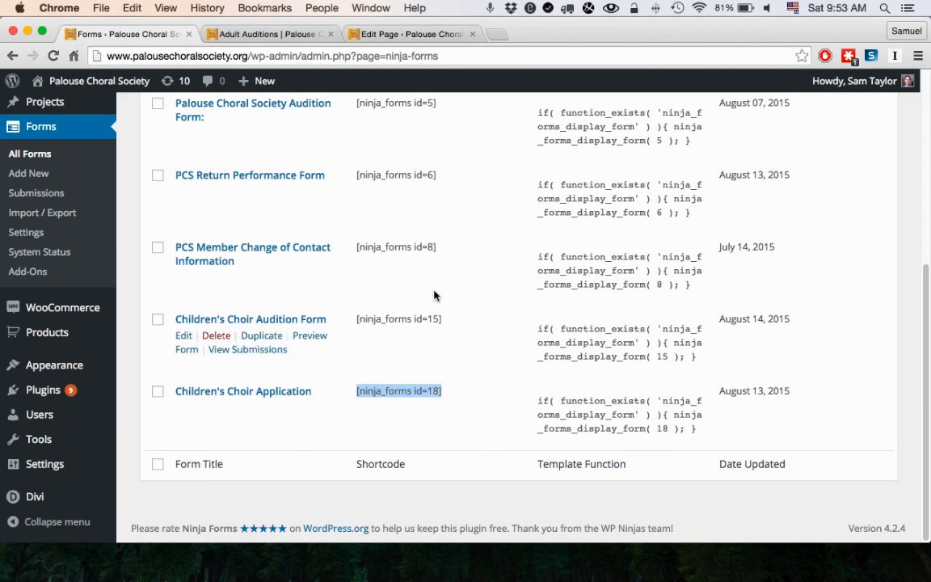
click(403, 34)
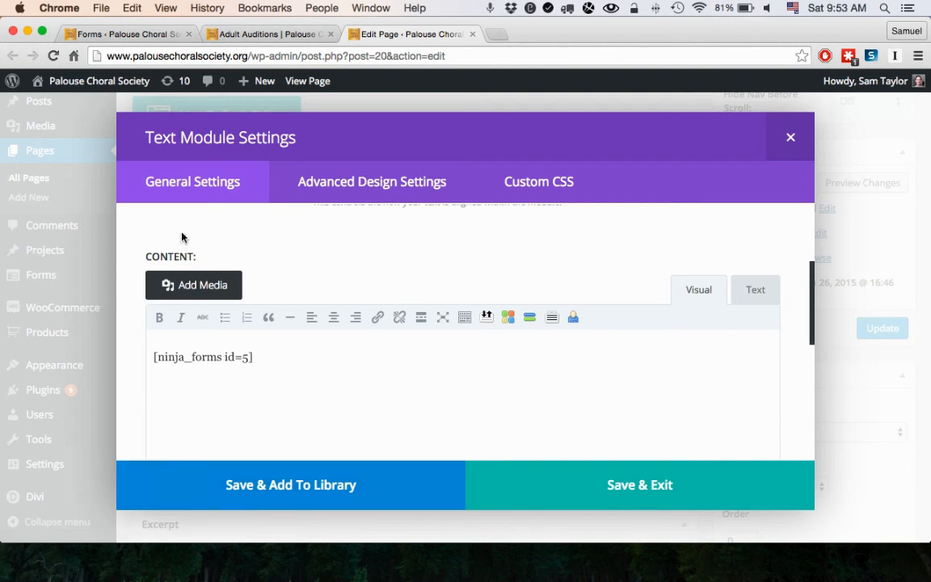
key(Return)
key(super+v)
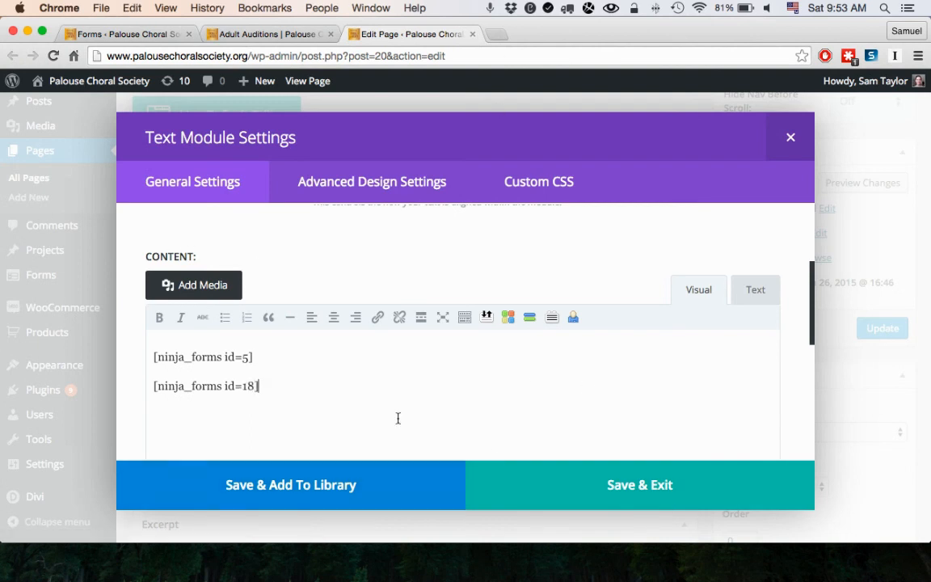
- Compare the Children's Choir Application shortcode in the text module with its entry in the forms list
drag(260, 404, 270, 353)
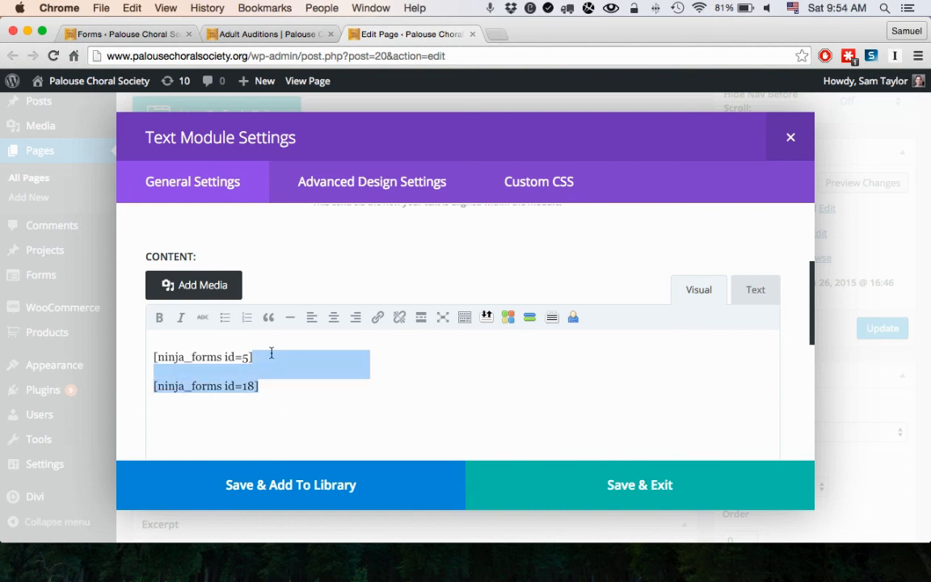
click(239, 34)
click(133, 34)
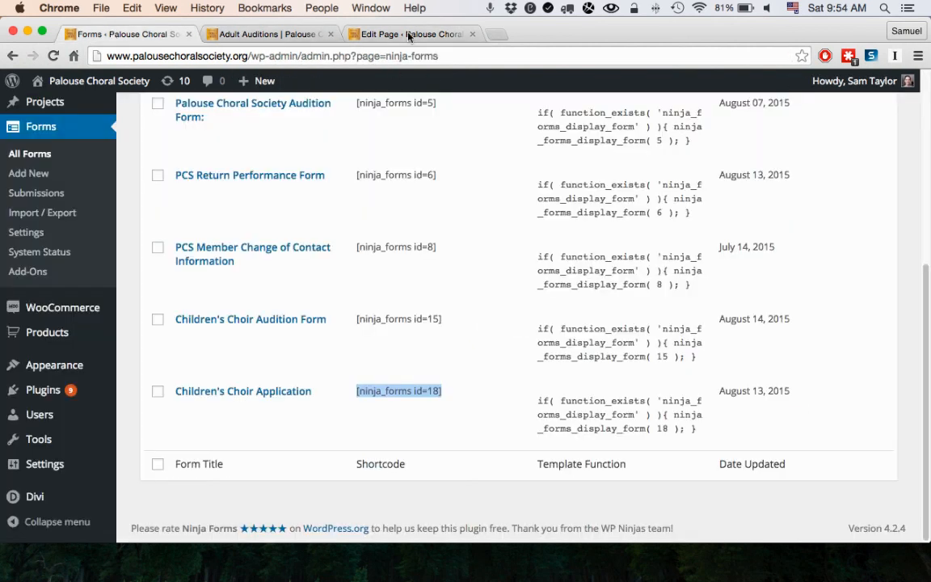
click(371, 32)
click(286, 387)
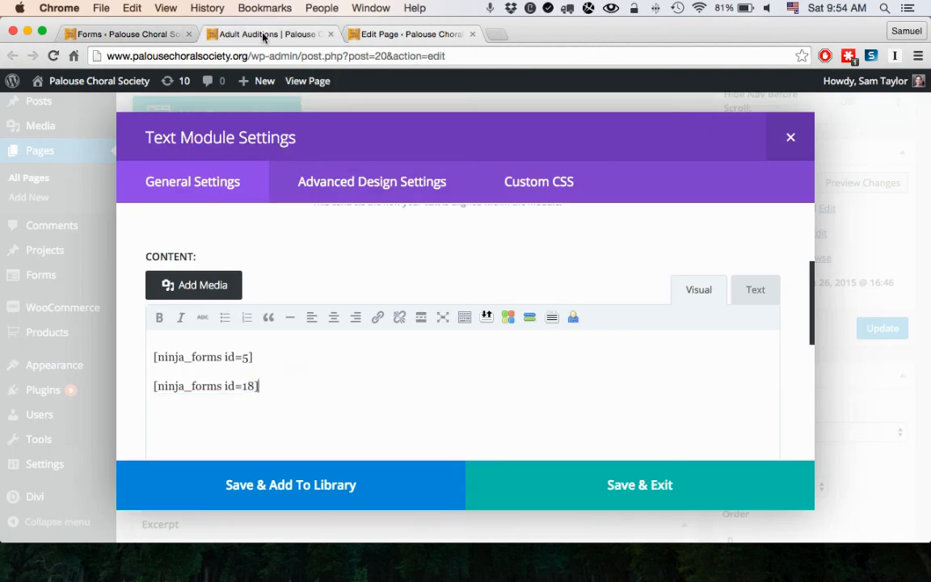
- Examine the embedded audition form on the live Adult Auditions page, from its title through the audition dates question
click(235, 31)
drag(723, 273, 553, 274)
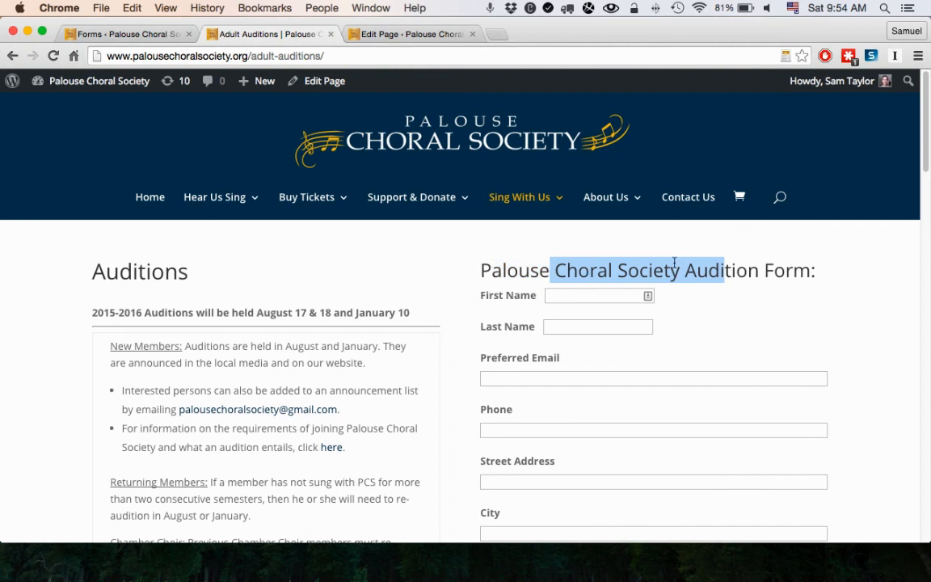
click(672, 340)
scroll(610, 361, down, 3)
scroll(610, 361, down, 10)
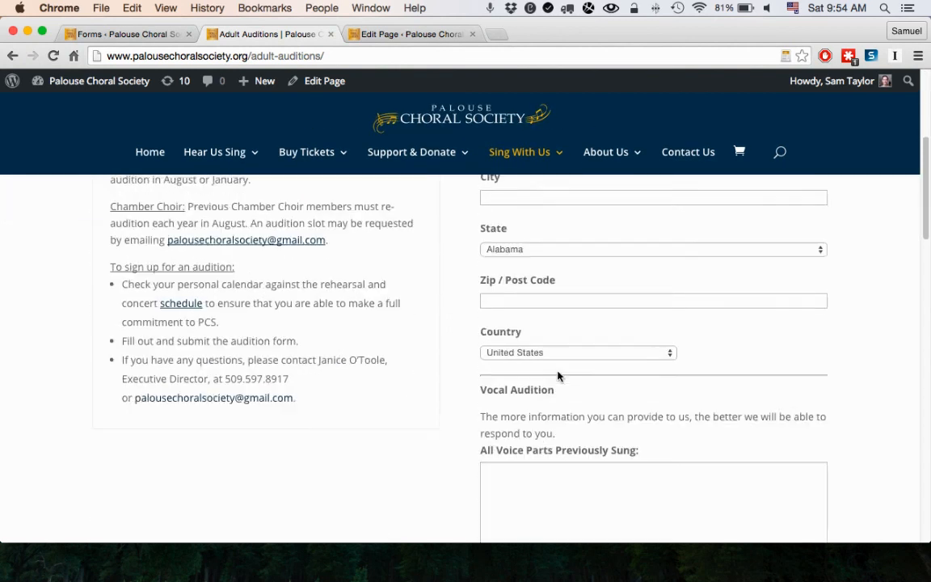
scroll(717, 390, down, 12)
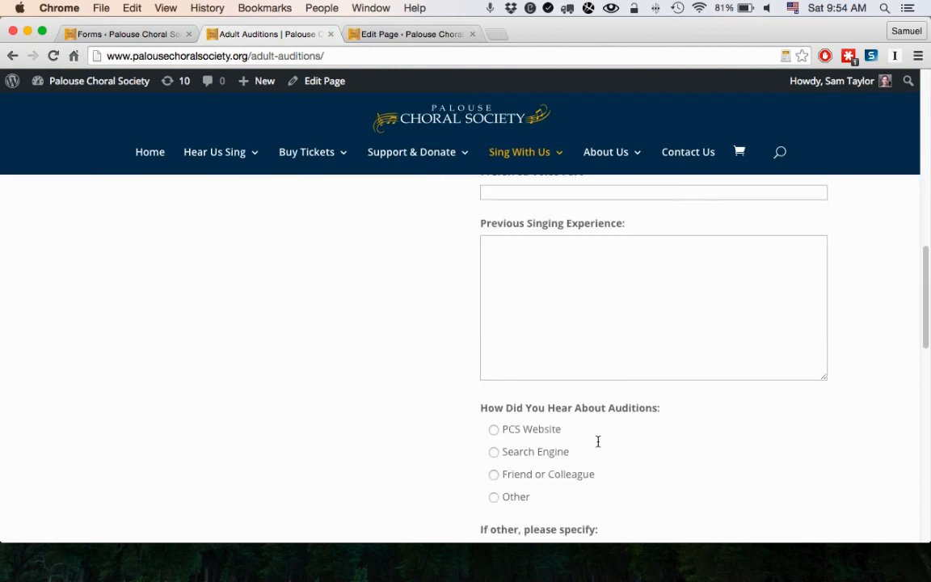
scroll(555, 440, down, 5)
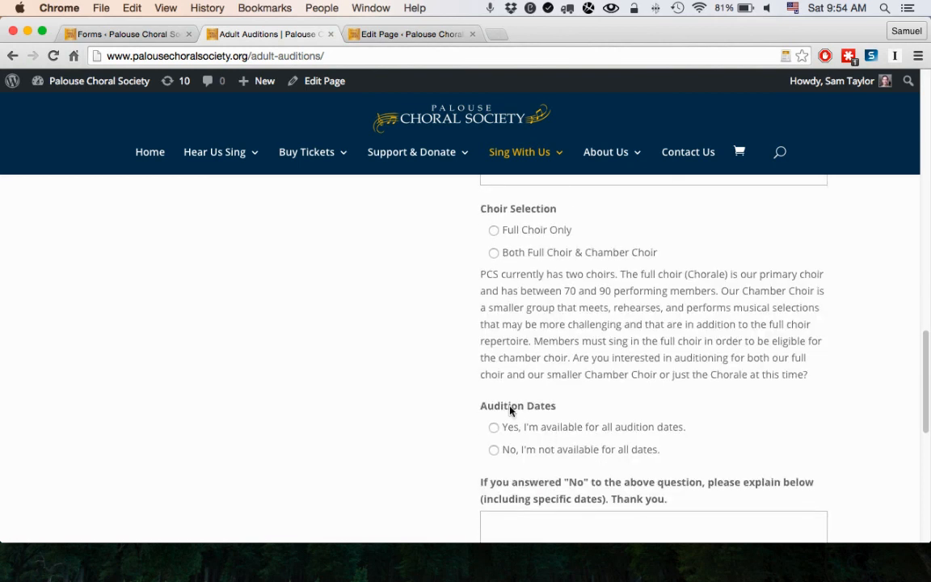
scroll(544, 430, up, 20)
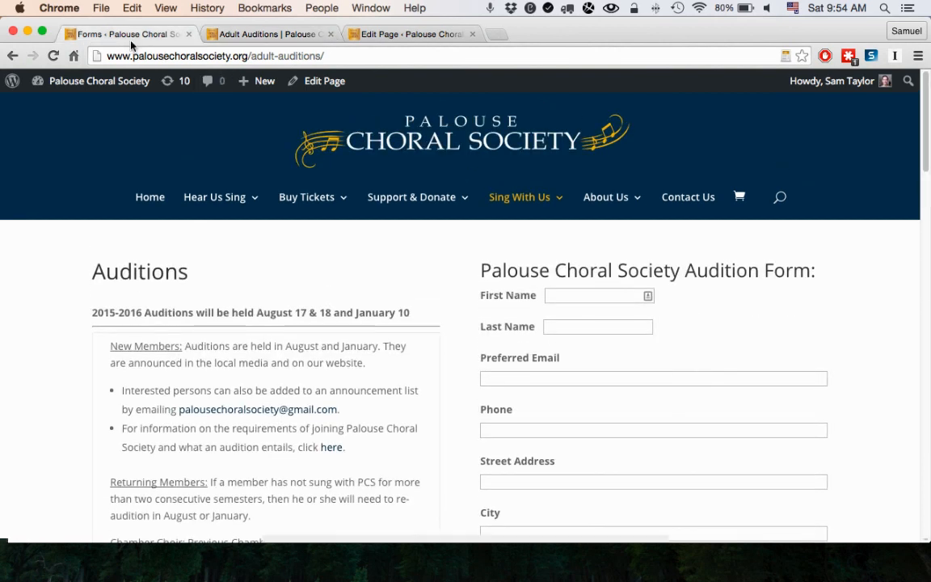